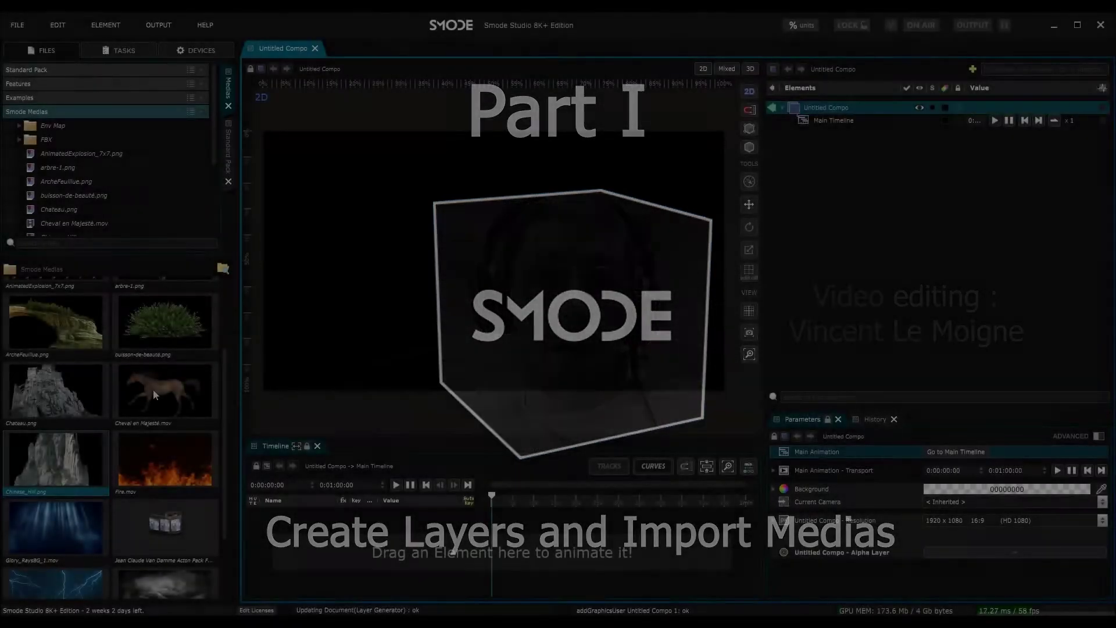
# Add Stormy_Cloud_Campagne.mov and the hill and arch images as layers in Elements
pyautogui.scroll(-3, 152, 429)
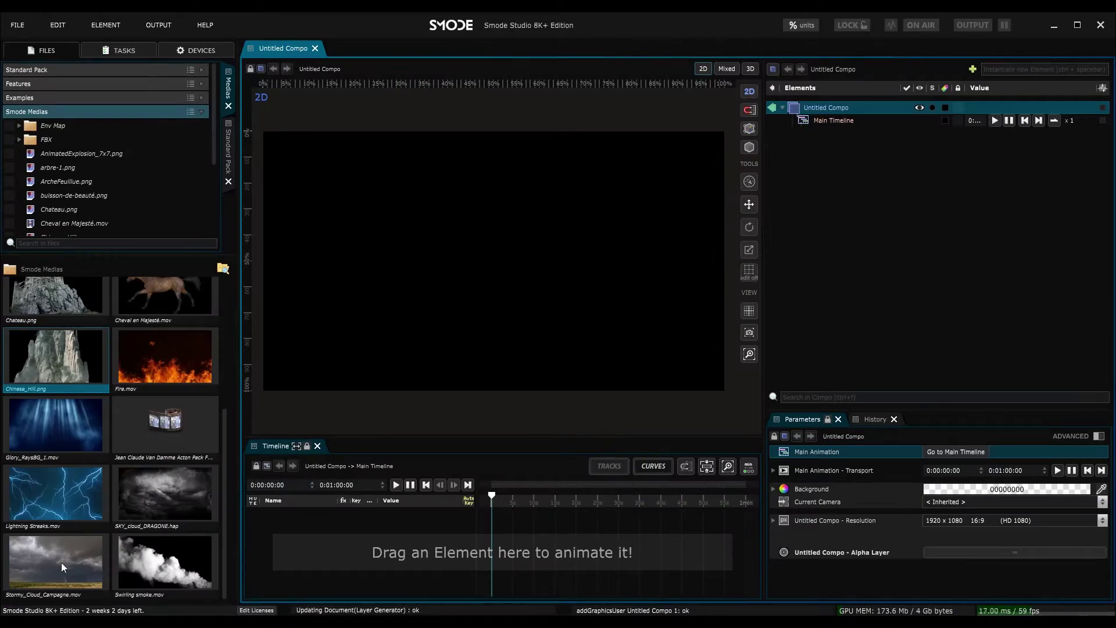
pyautogui.moveTo(64, 567); pyautogui.dragTo(877, 257)
pyautogui.scroll(4, 55, 407)
pyautogui.moveTo(29, 392); pyautogui.dragTo(877, 215)
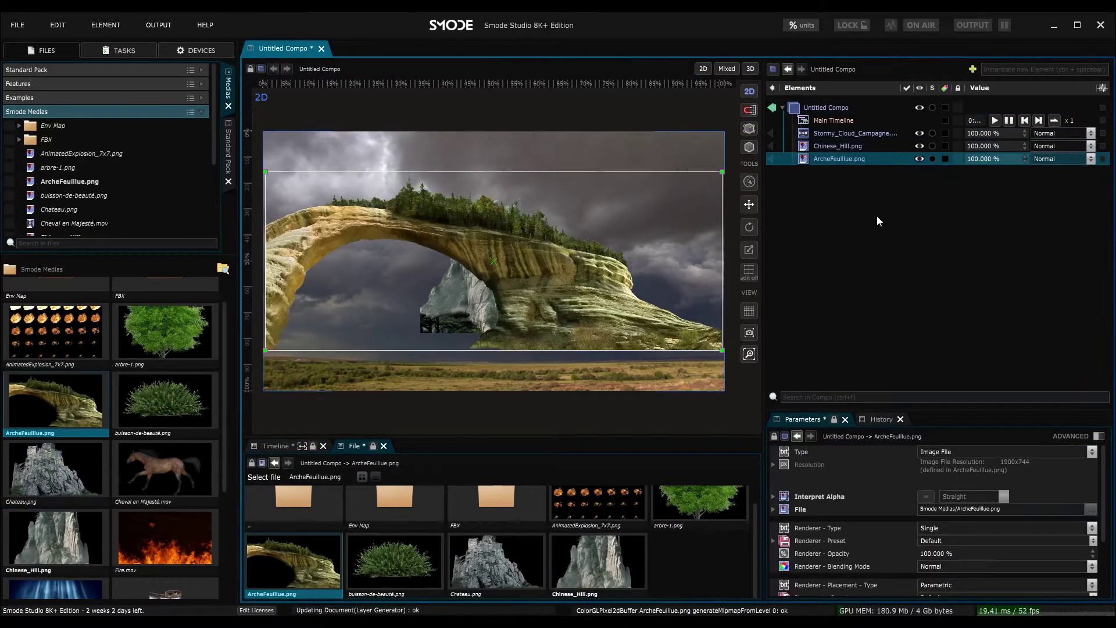
# Place the arch layer above the hill, move it lower, and stretch it wider and taller
pyautogui.click(838, 146)
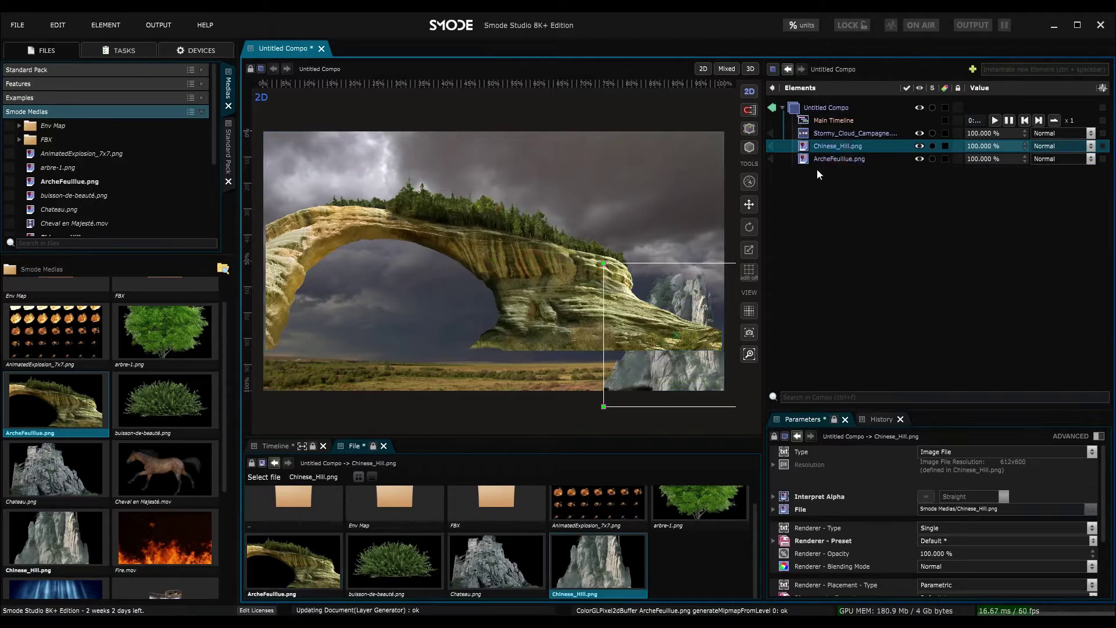
pyautogui.moveTo(828, 160); pyautogui.dragTo(832, 144)
pyautogui.scroll(-2, 524, 261)
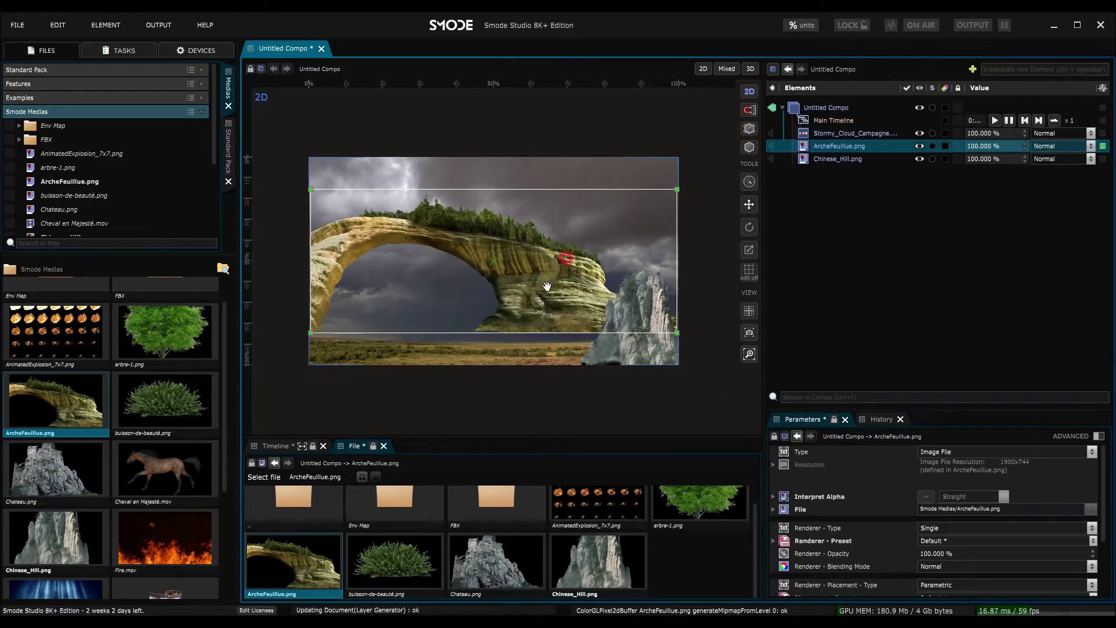
pyautogui.moveTo(564, 227); pyautogui.dragTo(568, 291)
pyautogui.moveTo(675, 286); pyautogui.dragTo(690, 286)
pyautogui.moveTo(622, 222); pyautogui.dragTo(622, 206)
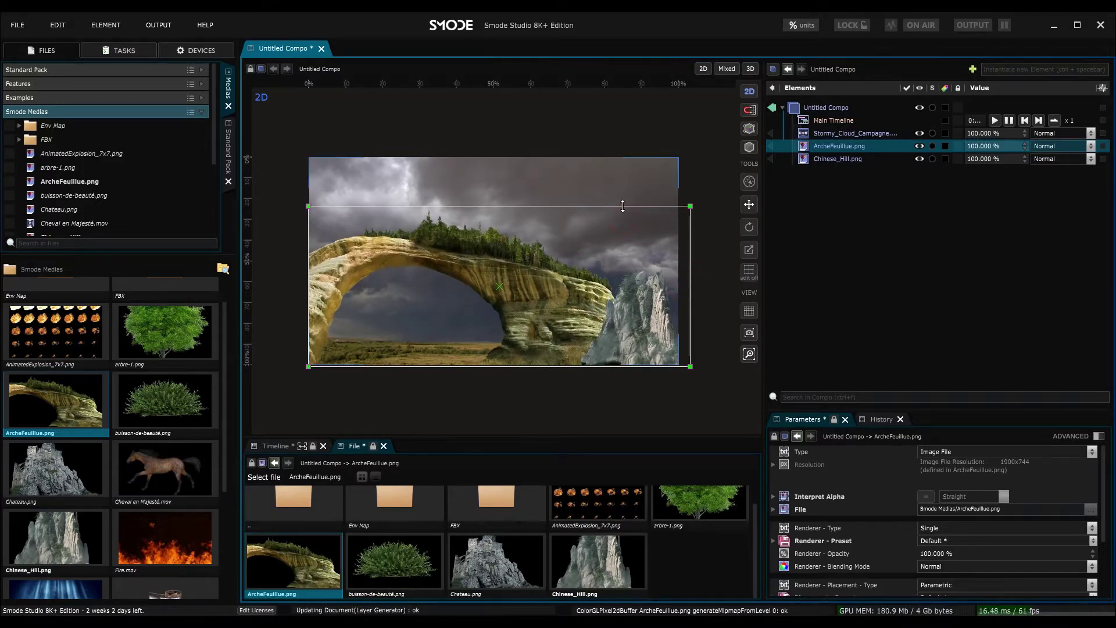
# Add a 2D Layers > Perlin Noise layer above the arch at 30.2% opacity
pyautogui.rightClick(828, 190)
pyautogui.moveTo(795, 215)
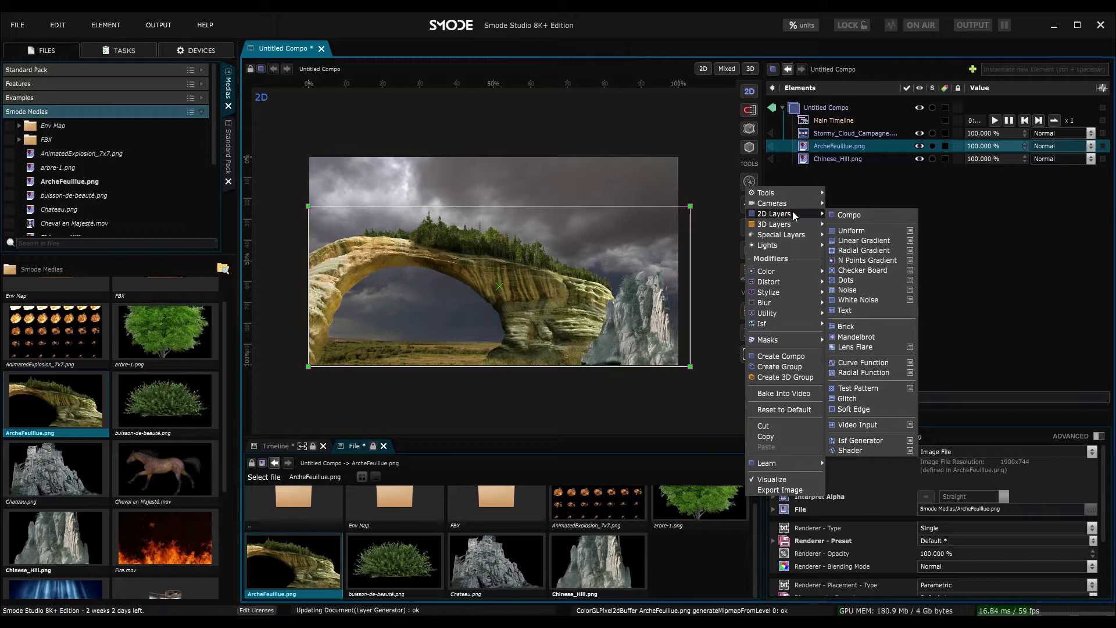
pyautogui.click(999, 68)
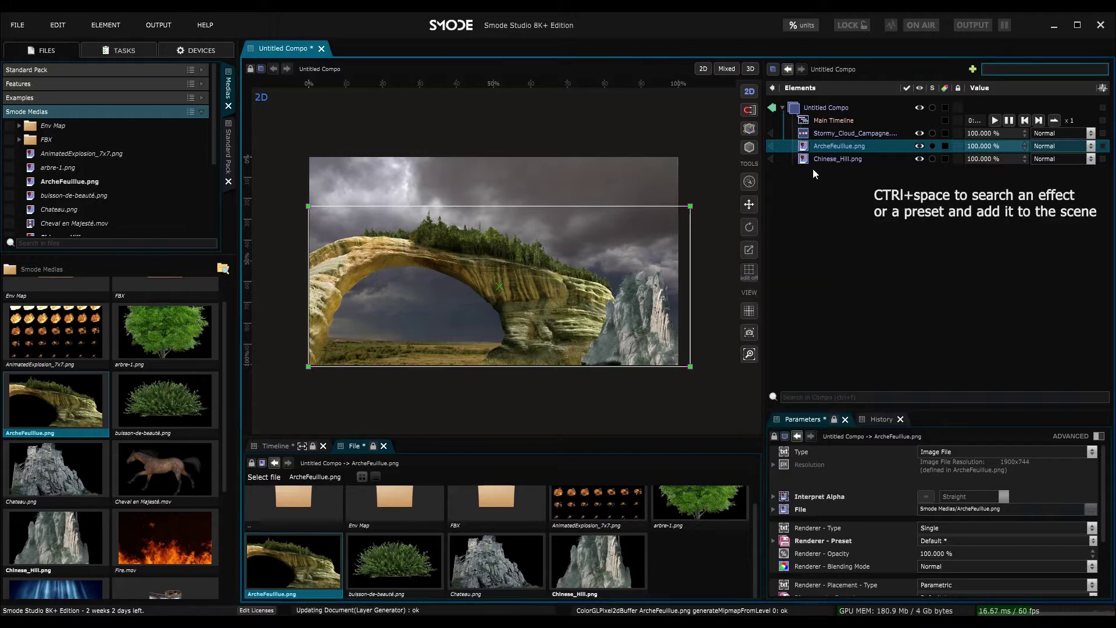
pyautogui.rightClick(813, 168)
pyautogui.moveTo(794, 198)
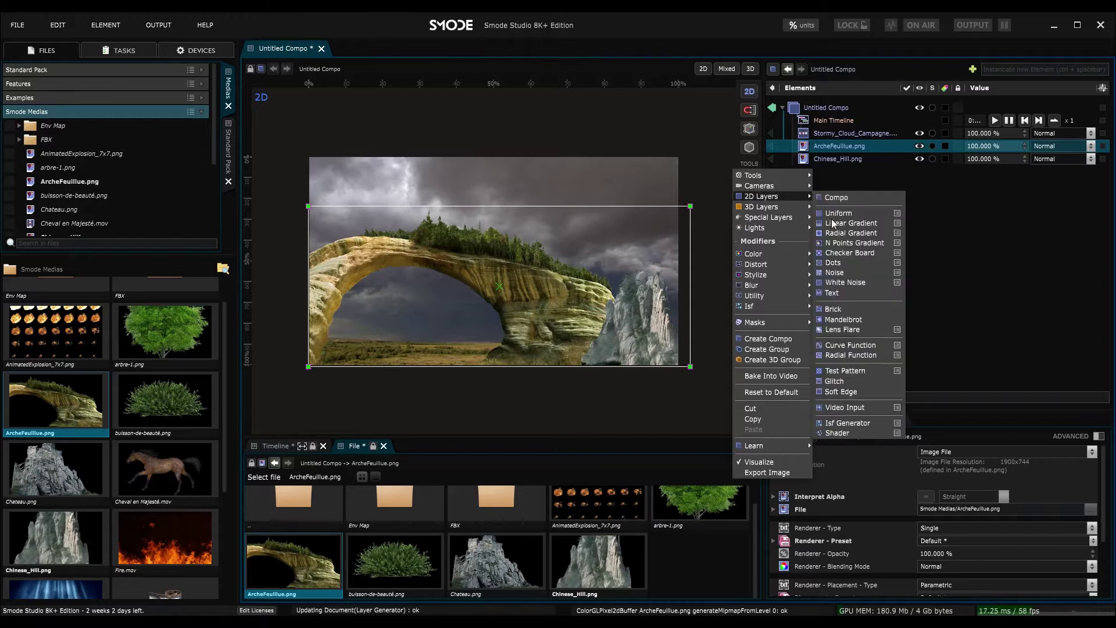
pyautogui.click(843, 272)
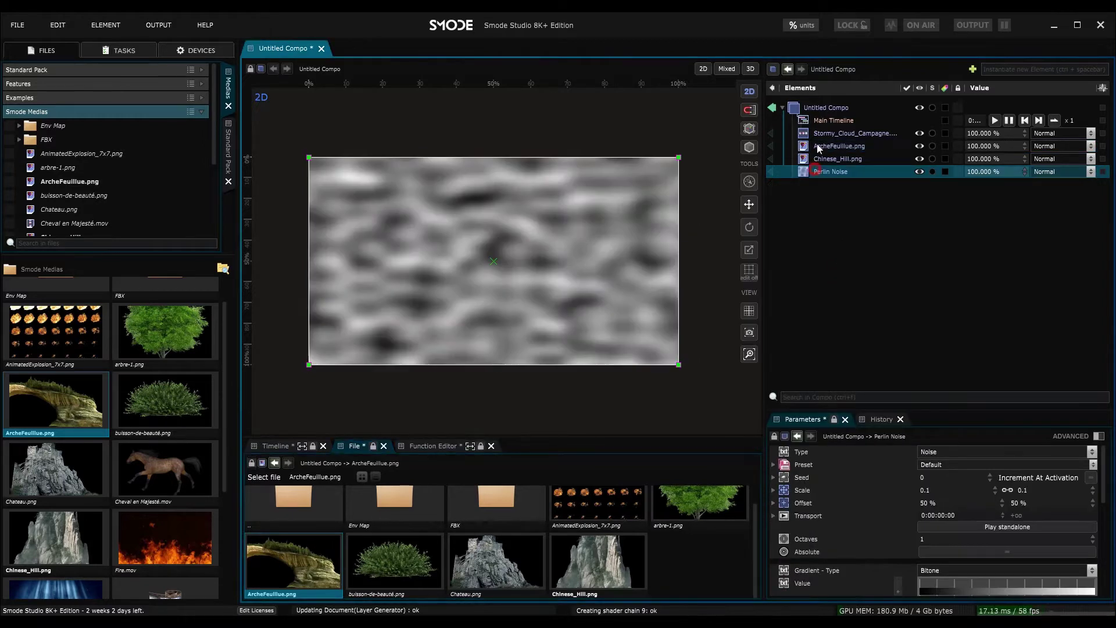
pyautogui.moveTo(818, 149); pyautogui.dragTo(819, 145)
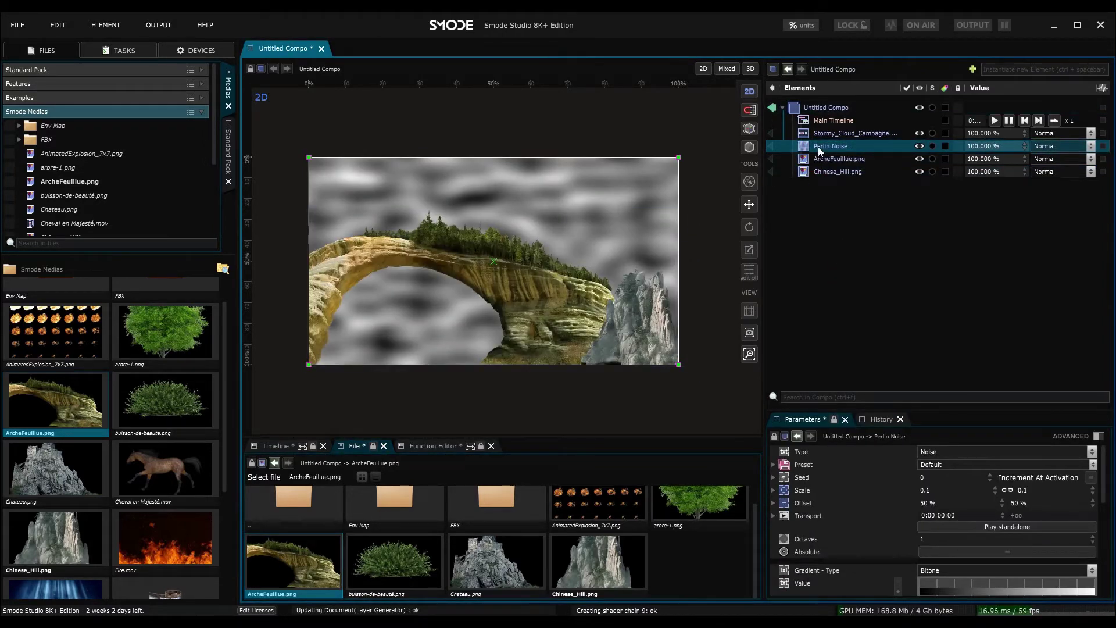
pyautogui.moveTo(977, 151); pyautogui.dragTo(981, 164)
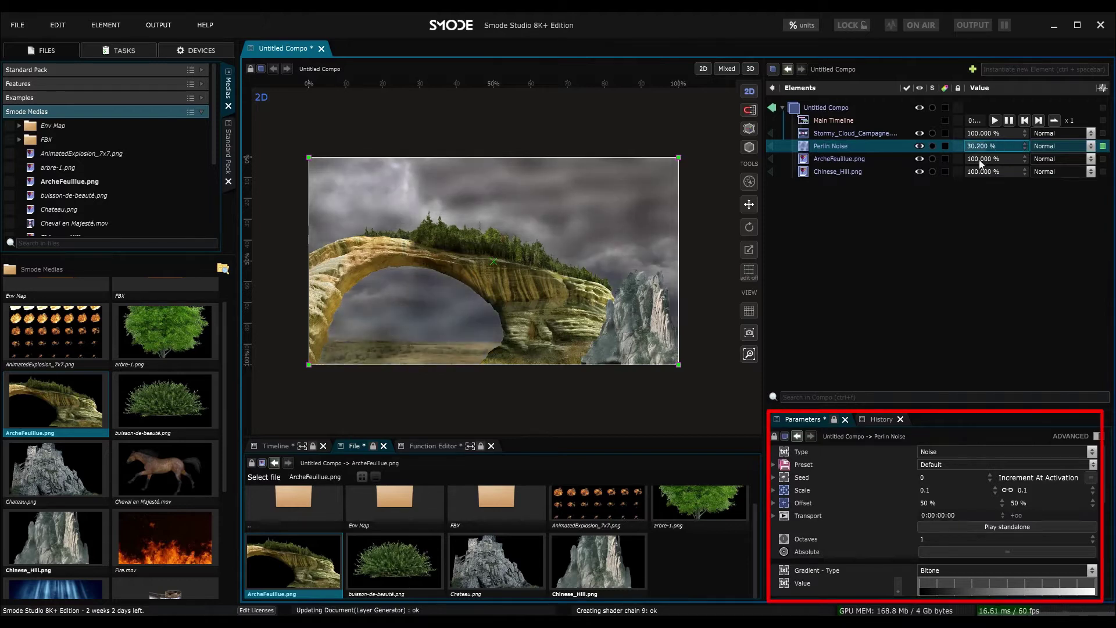
# Enlarge the parameters area and step through the arch, hill and cloud layers
pyautogui.click(826, 159)
pyautogui.moveTo(932, 408); pyautogui.dragTo(946, 328)
pyautogui.press('Down')
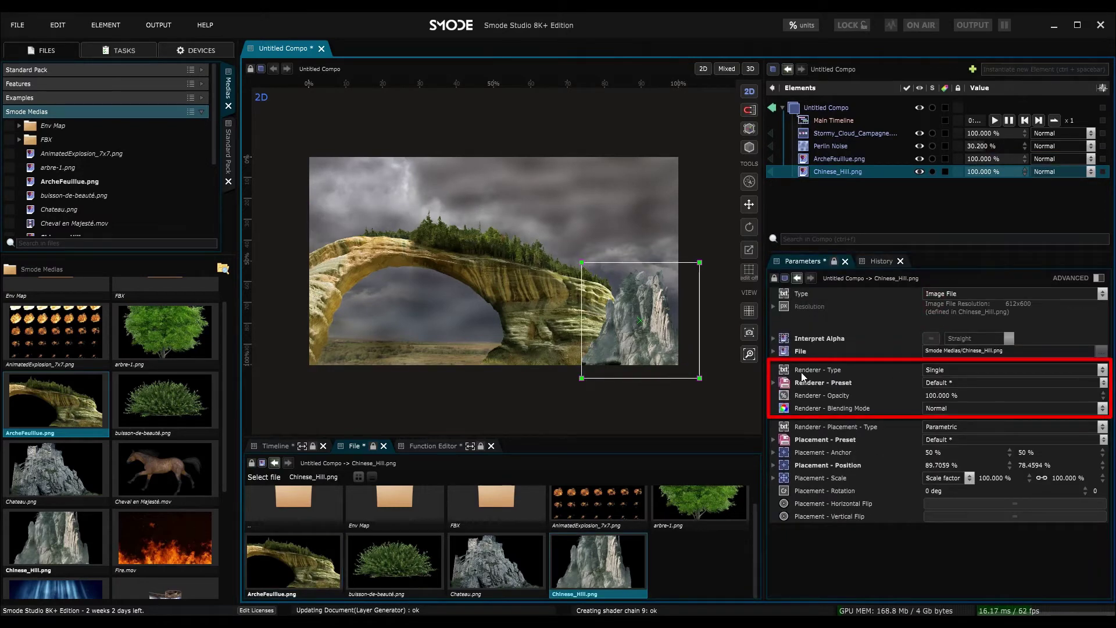
pyautogui.press('Up')
pyautogui.press('Up')
pyautogui.press('Up')
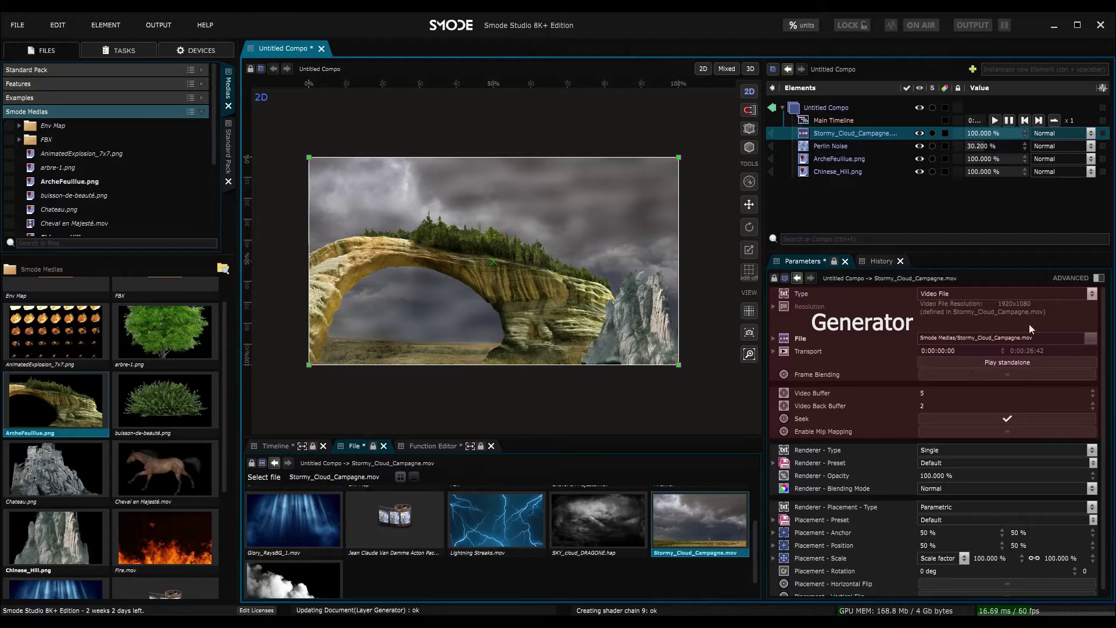
# Hide Perlin Noise, then play the stormy cloud video standalone with Looping on
pyautogui.click(920, 146)
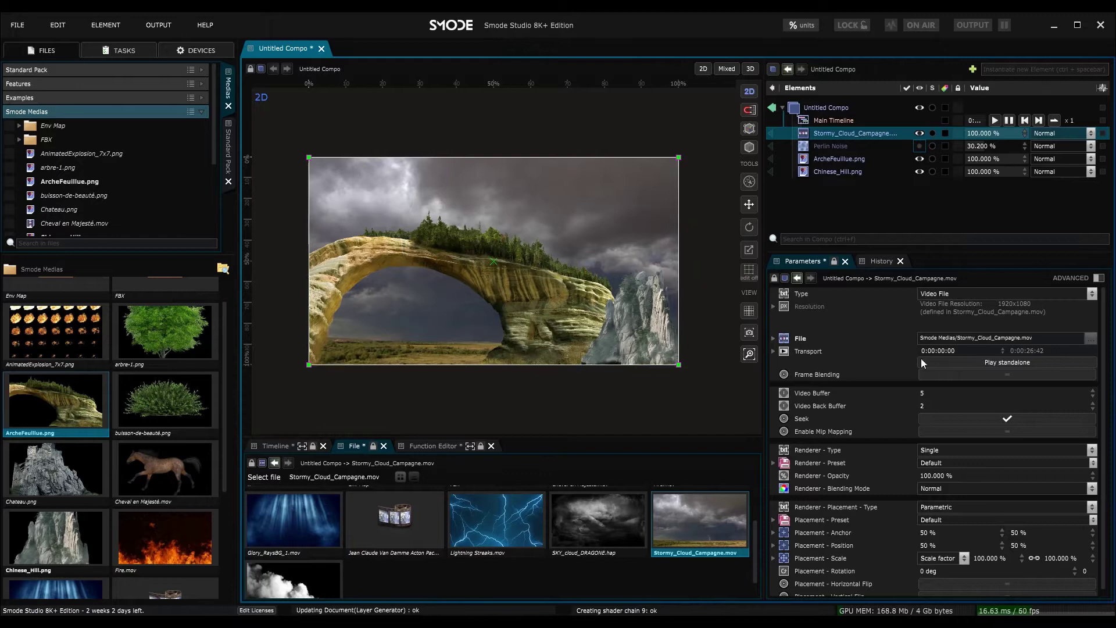
pyautogui.click(968, 364)
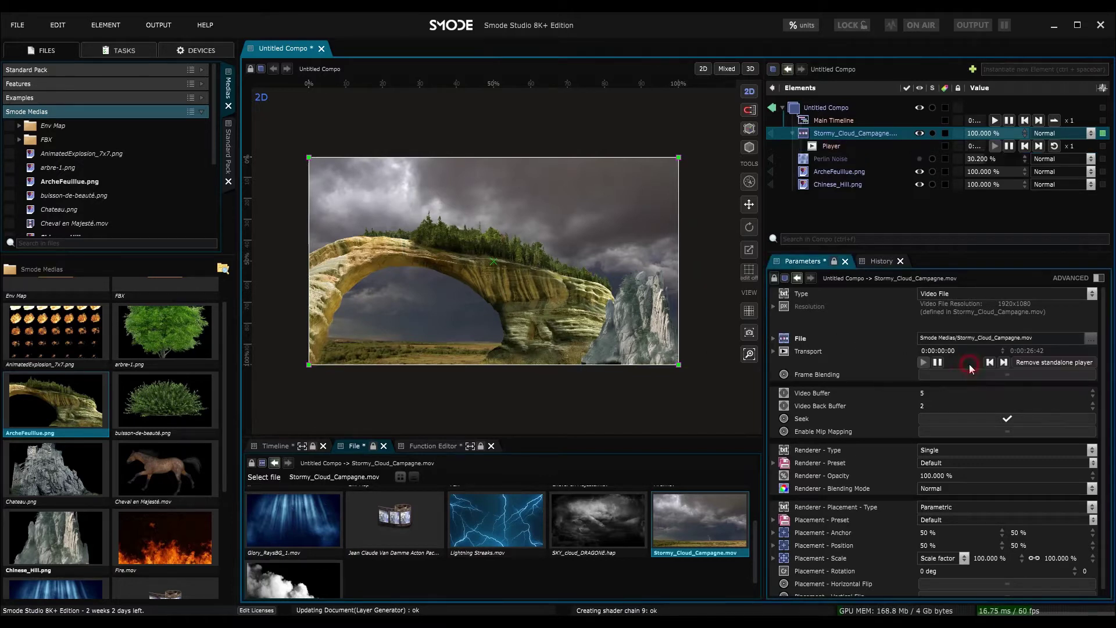
pyautogui.click(831, 147)
pyautogui.click(833, 133)
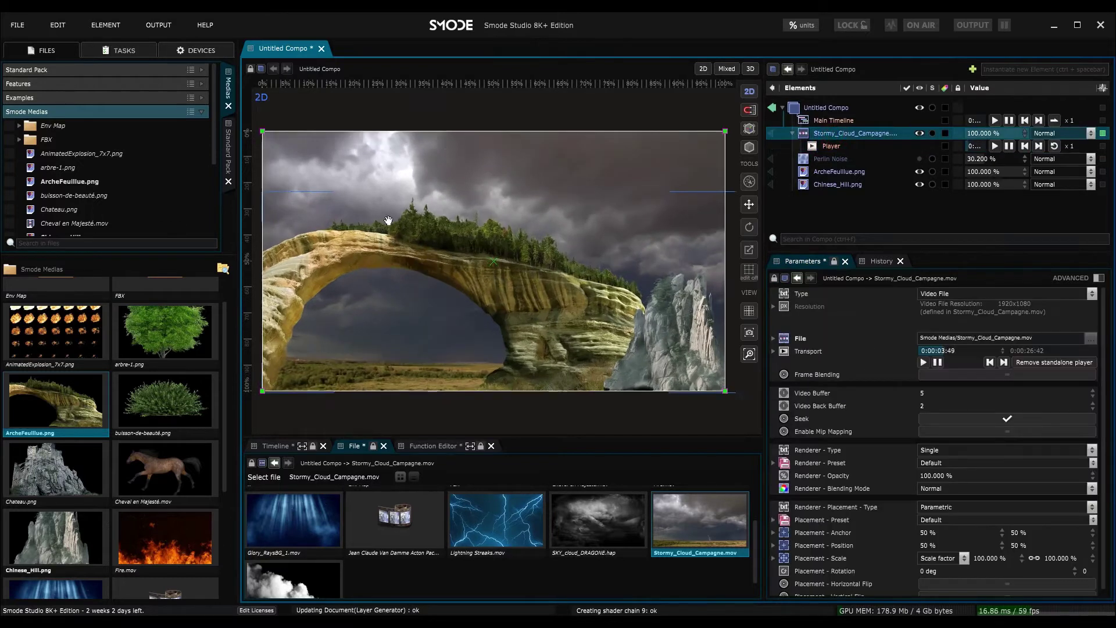
pyautogui.click(1054, 146)
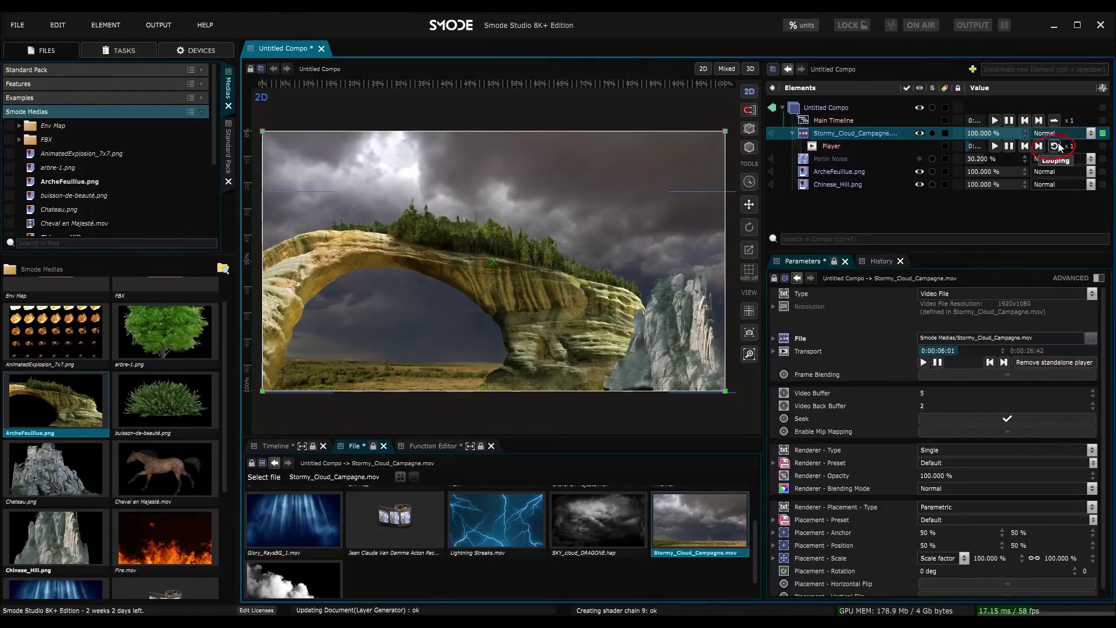
pyautogui.click(805, 173)
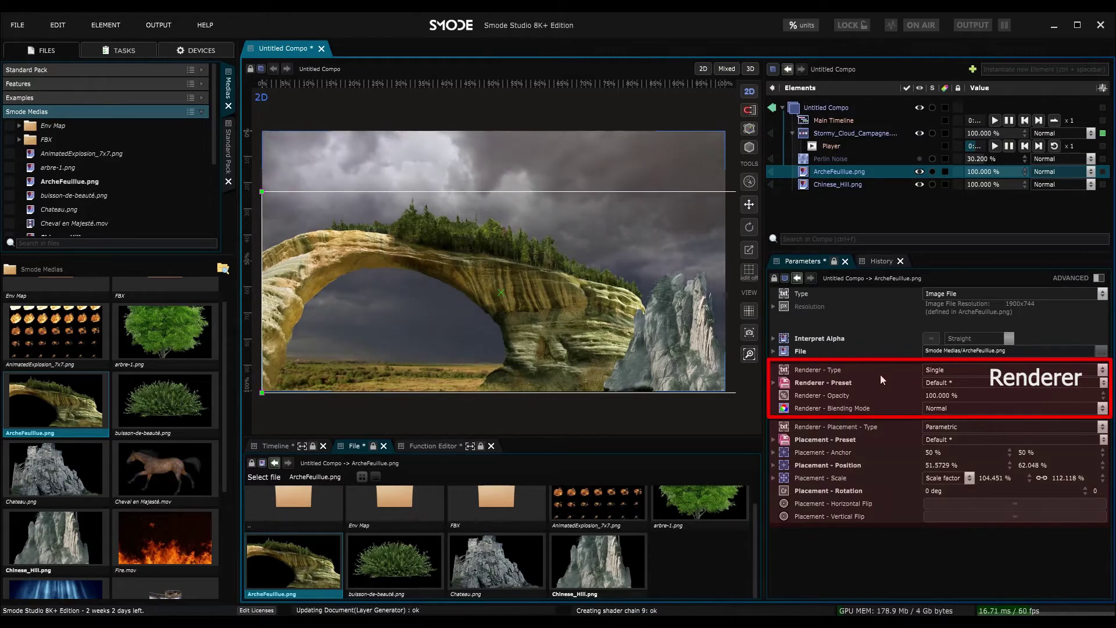
# Enlarge the arch, switch its placement to Perspective, and pull corner B down
pyautogui.scroll(-1, 586, 303)
pyautogui.moveTo(586, 302); pyautogui.dragTo(594, 264)
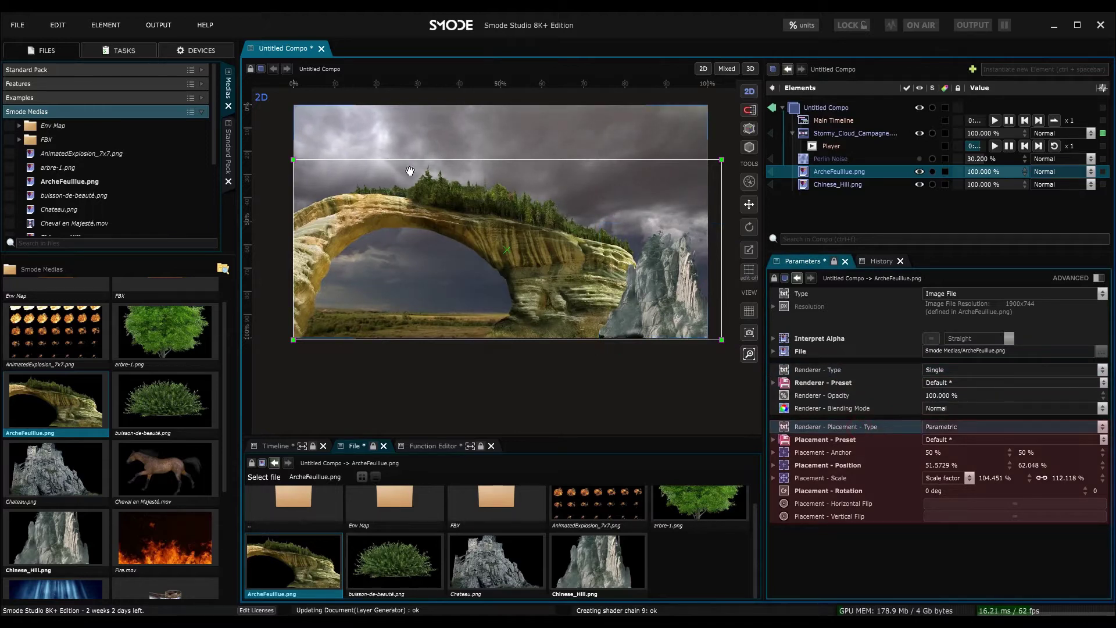
pyautogui.moveTo(293, 158); pyautogui.dragTo(276, 157)
pyautogui.click(943, 428)
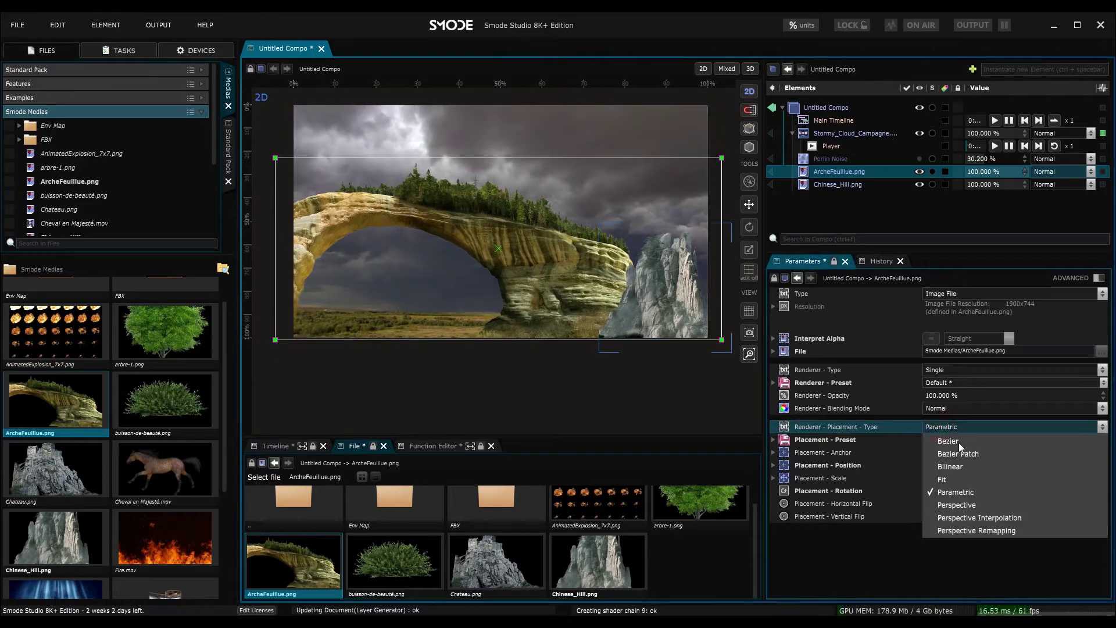
pyautogui.click(966, 505)
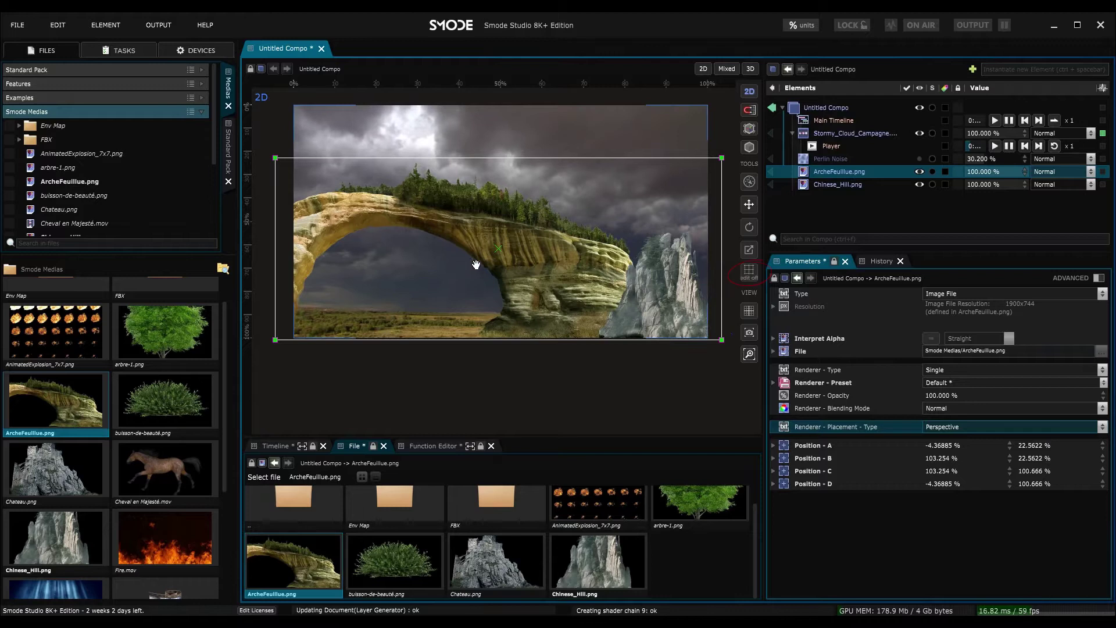
pyautogui.click(750, 272)
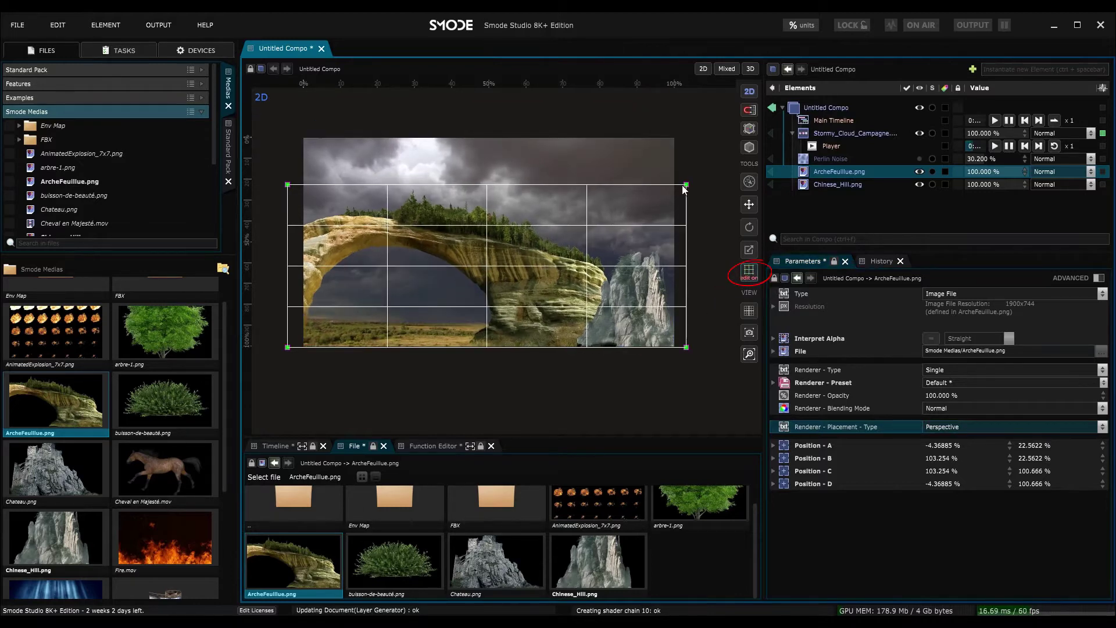
pyautogui.moveTo(686, 185)
pyautogui.mouseDown()
pyautogui.moveTo(701, 233)
pyautogui.moveTo(682, 198)
pyautogui.mouseUp()
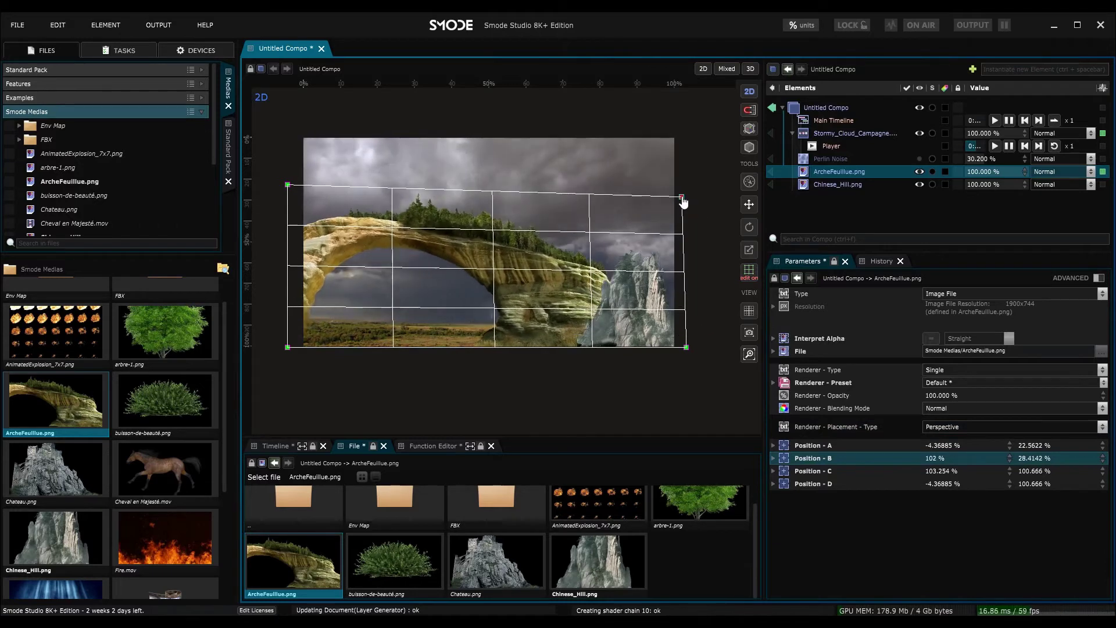
pyautogui.click(945, 425)
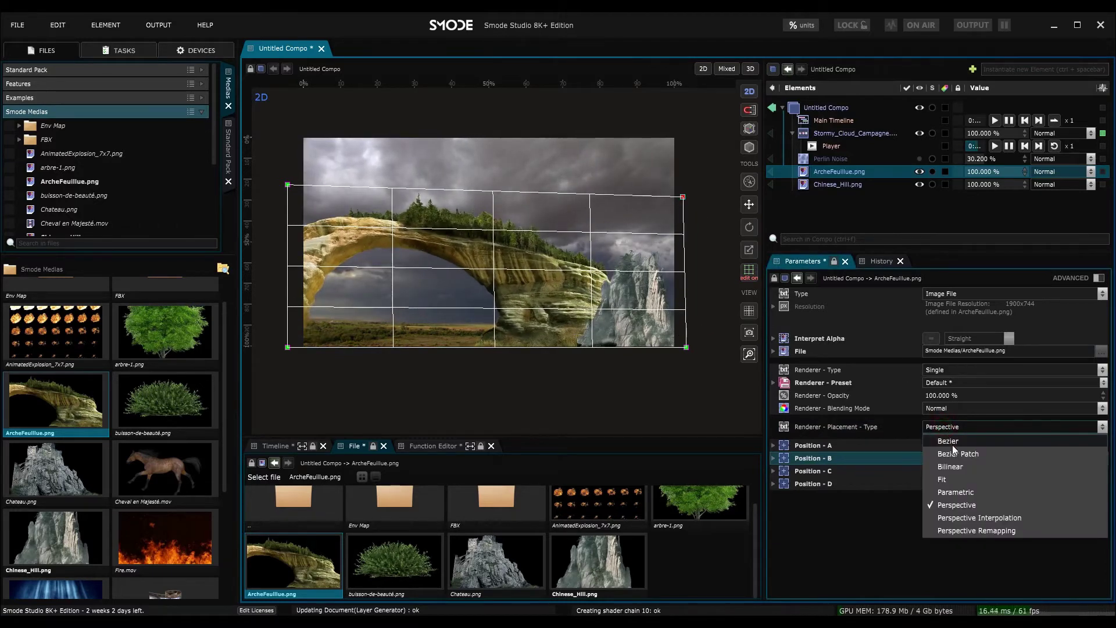
# Switch Chinese_Hill.png placement to Bezier Patch and raise its top-right and 3-1 control points
pyautogui.click(848, 185)
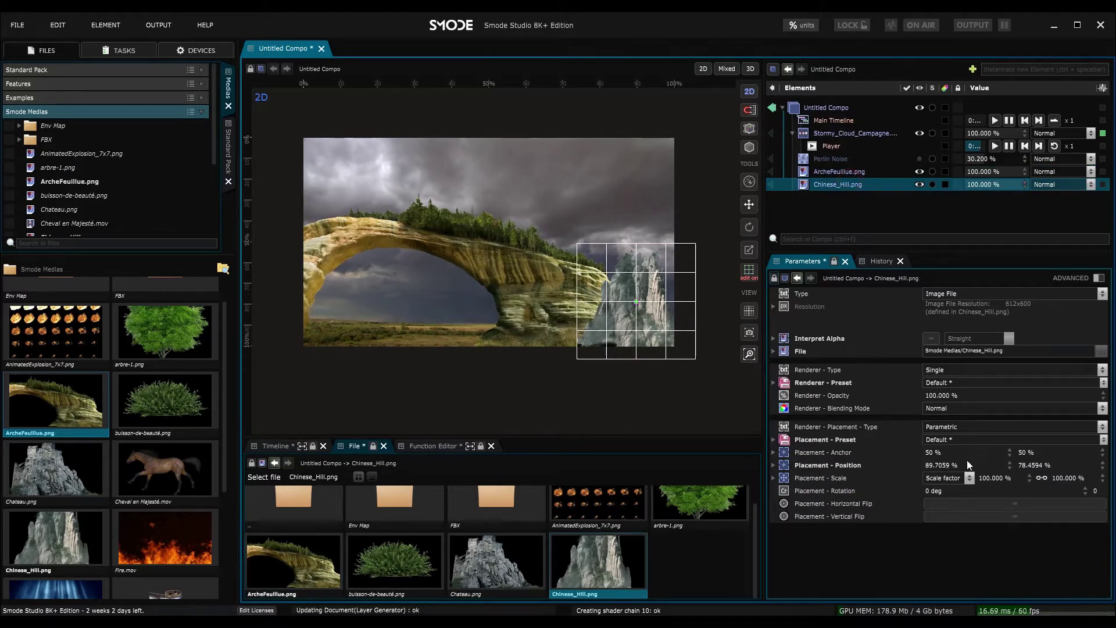
pyautogui.click(957, 426)
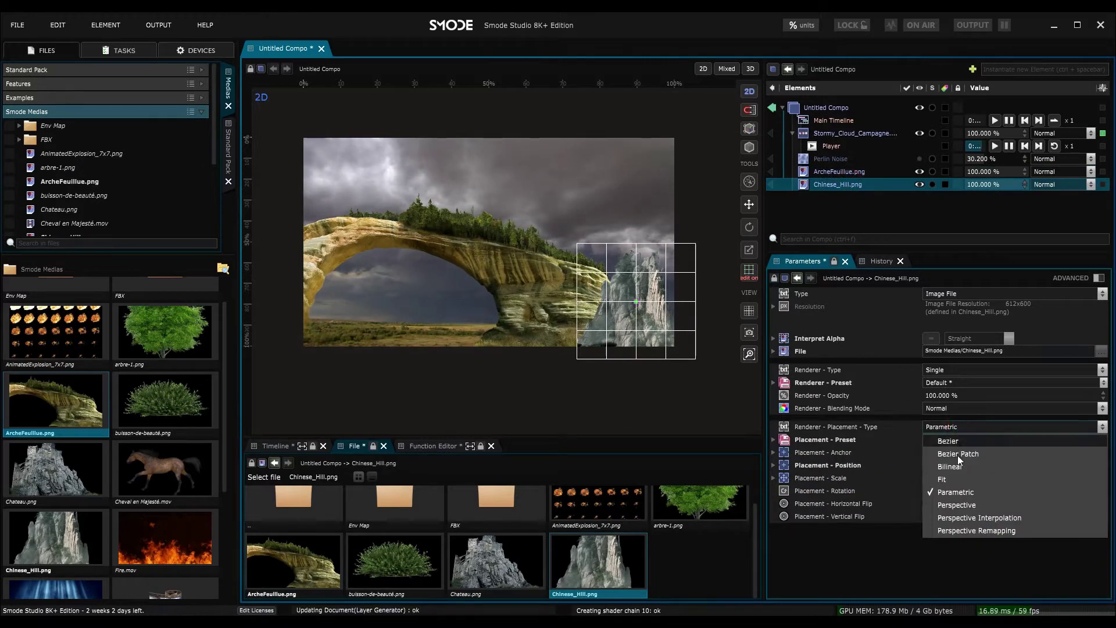
pyautogui.click(958, 455)
pyautogui.moveTo(696, 243); pyautogui.dragTo(713, 203)
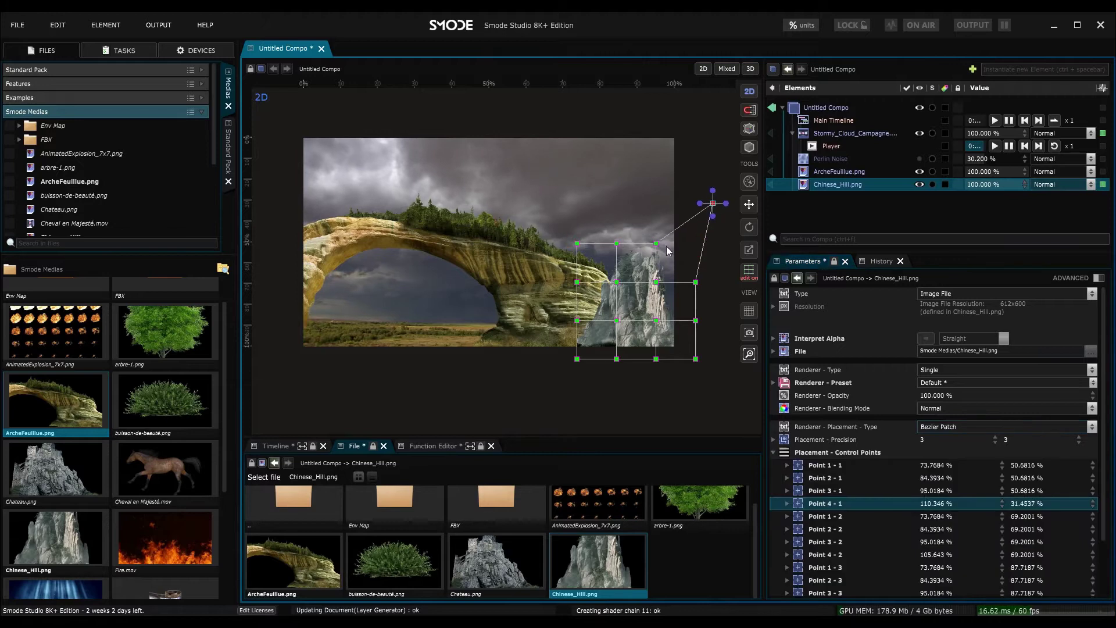
pyautogui.moveTo(658, 244); pyautogui.dragTo(621, 223)
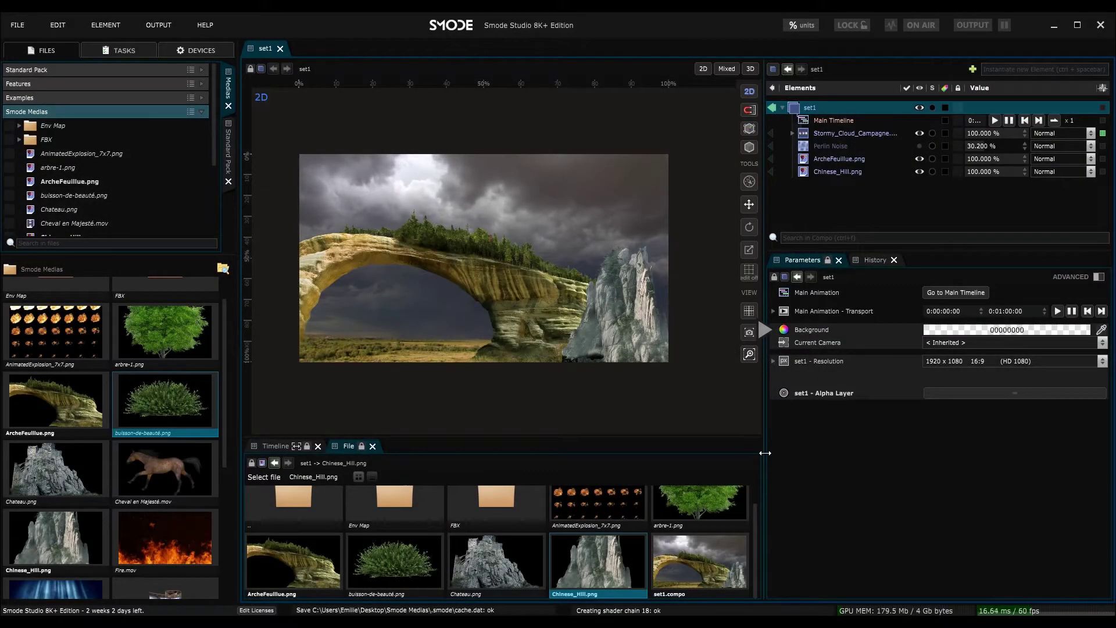
# Add a Color > Exposure modifier to Chinese_Hill.png with Gamma 0.55
pyautogui.click(831, 173)
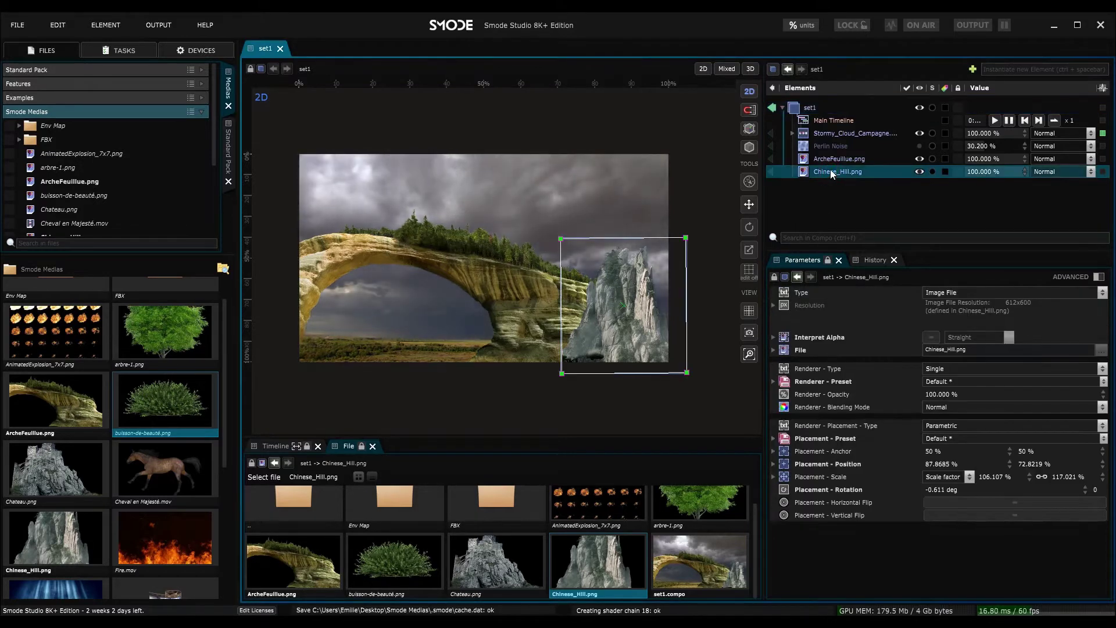
pyautogui.rightClick(823, 169)
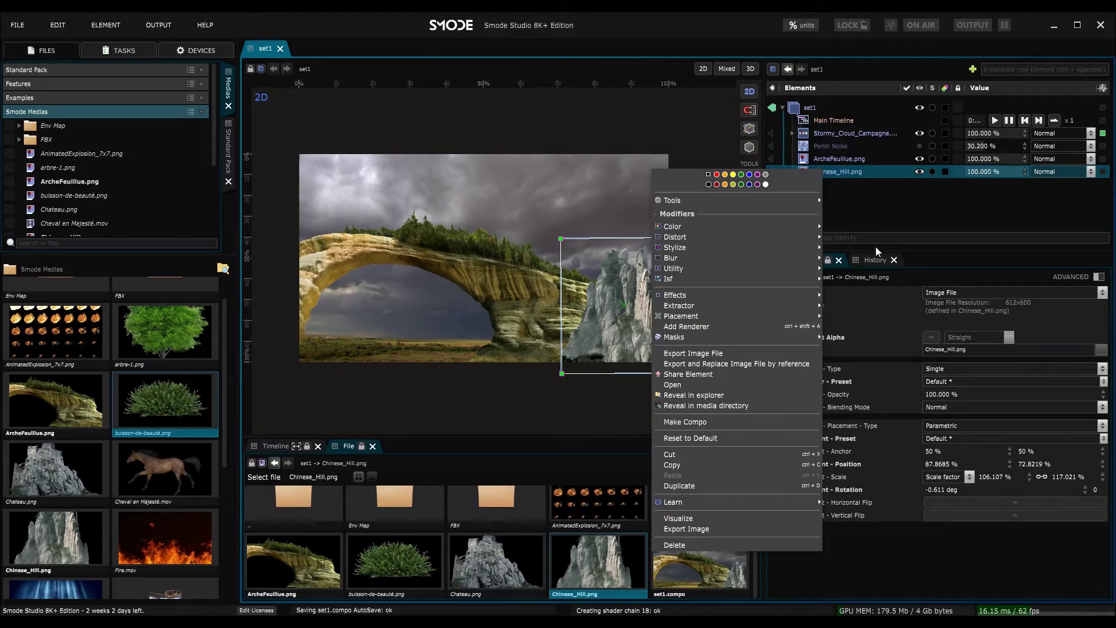
pyautogui.moveTo(876, 249); pyautogui.dragTo(874, 336)
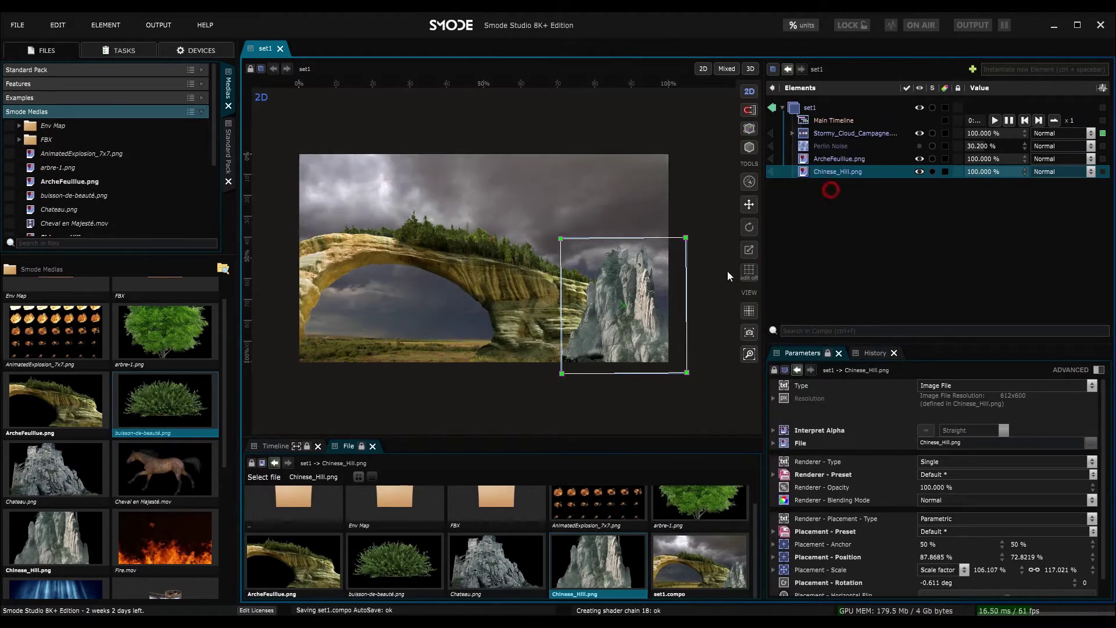
pyautogui.rightClick(808, 172)
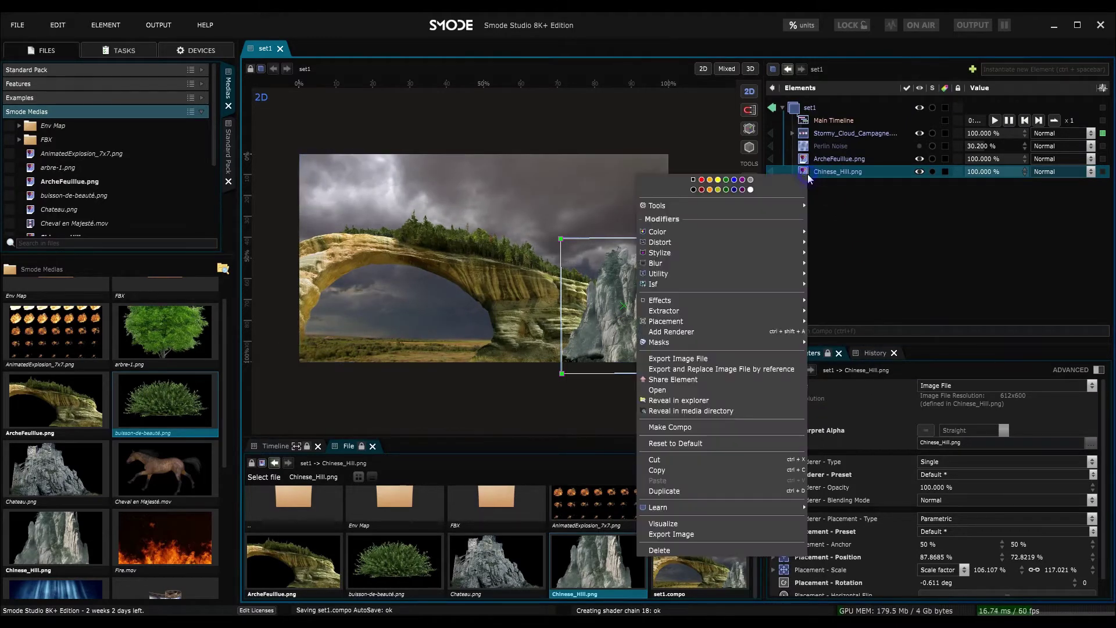
pyautogui.moveTo(772, 228)
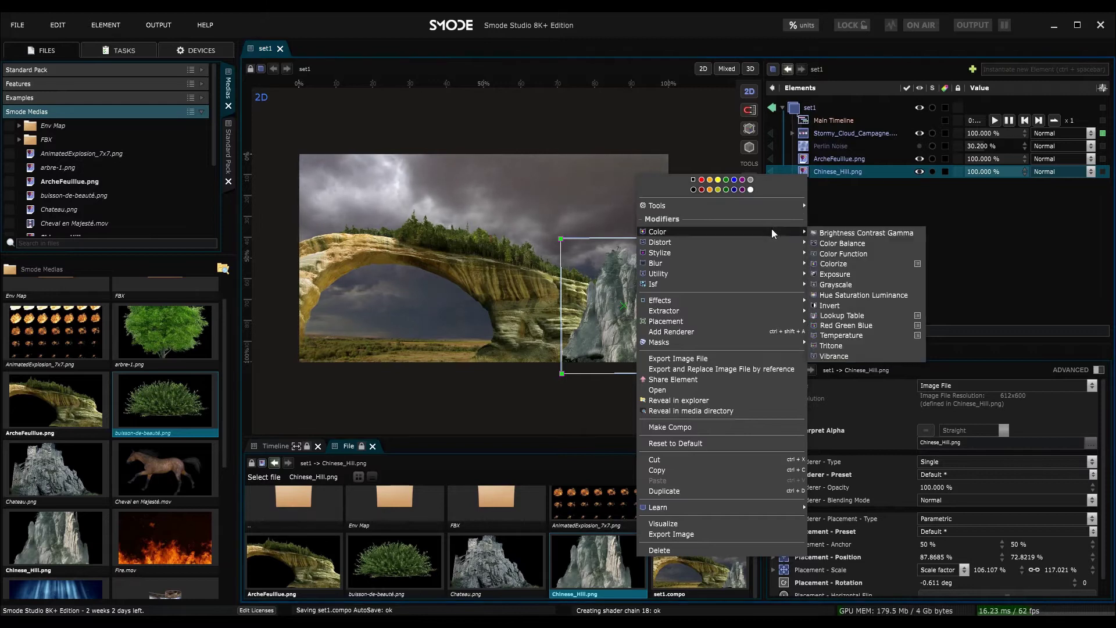
pyautogui.click(843, 274)
pyautogui.moveTo(937, 424); pyautogui.dragTo(936, 397)
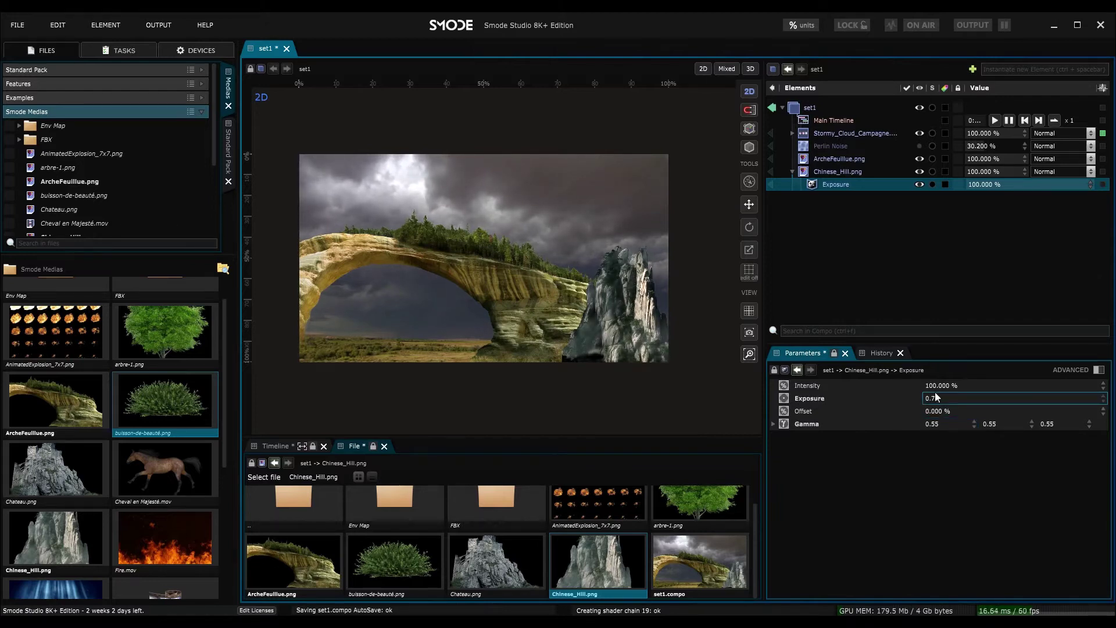
# Add a Tritone to the hill with Medium Color 57562bff sampled from the arch
pyautogui.click(844, 172)
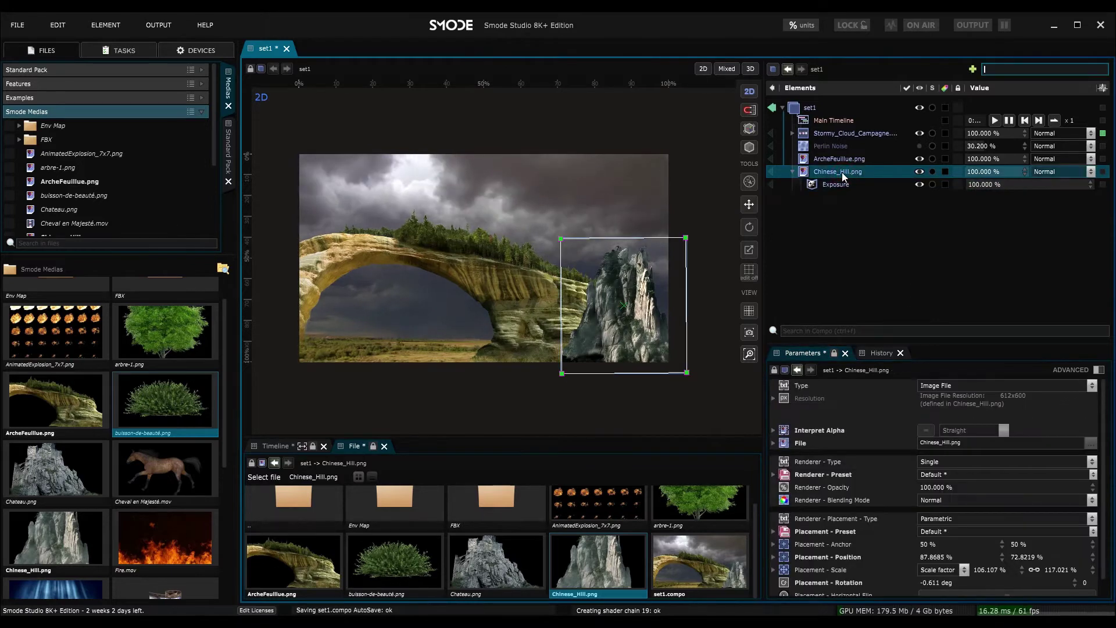
pyautogui.write('trito')
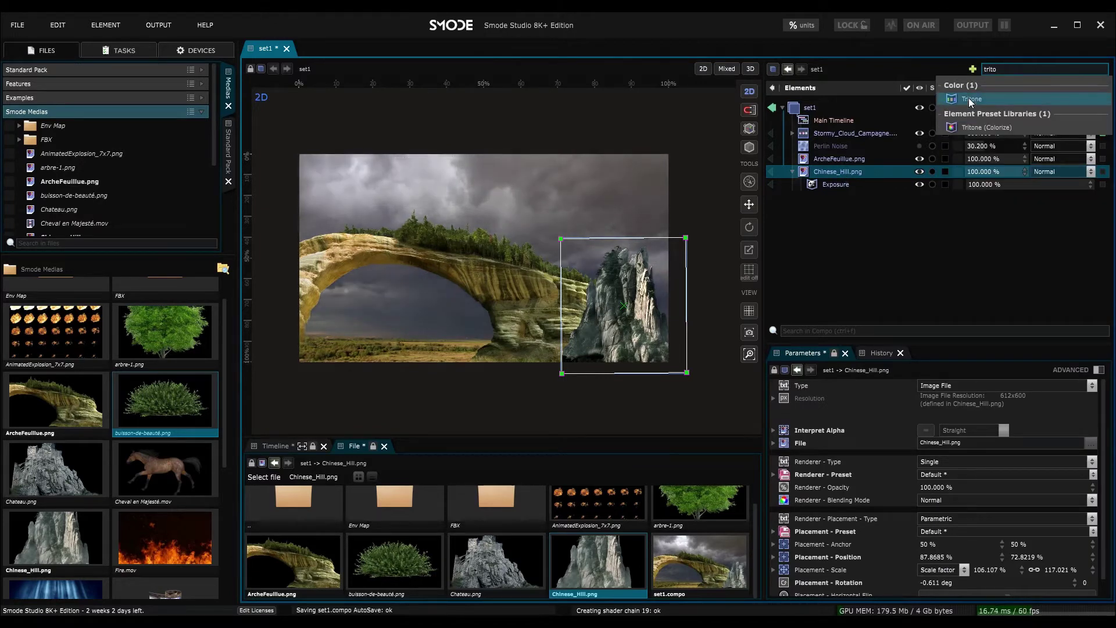
pyautogui.moveTo(970, 105); pyautogui.dragTo(852, 173)
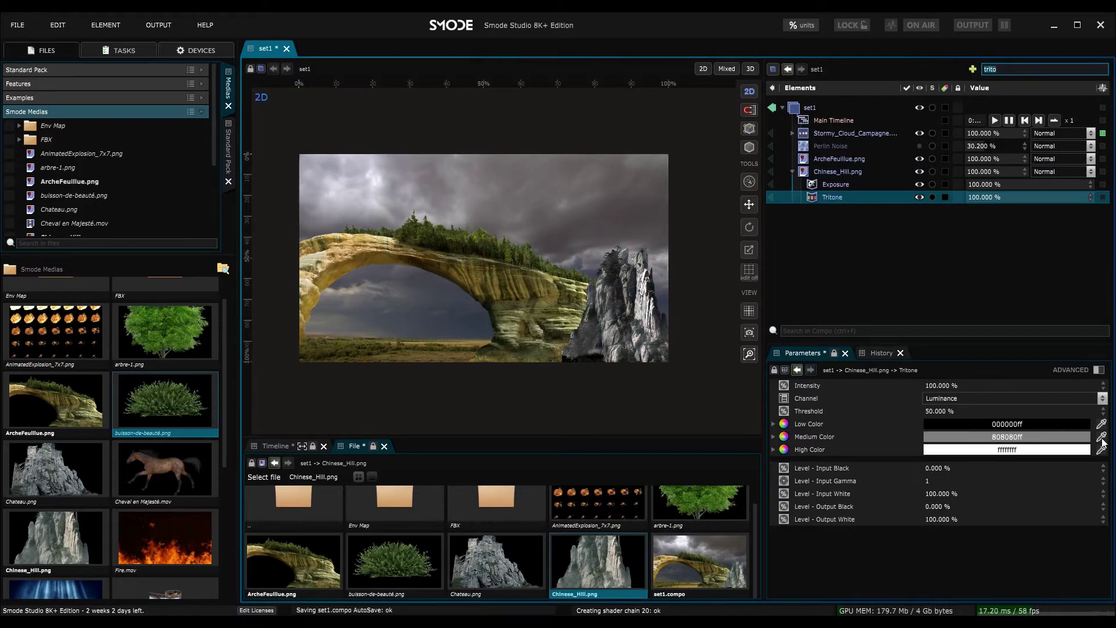
pyautogui.click(1102, 437)
pyautogui.click(549, 283)
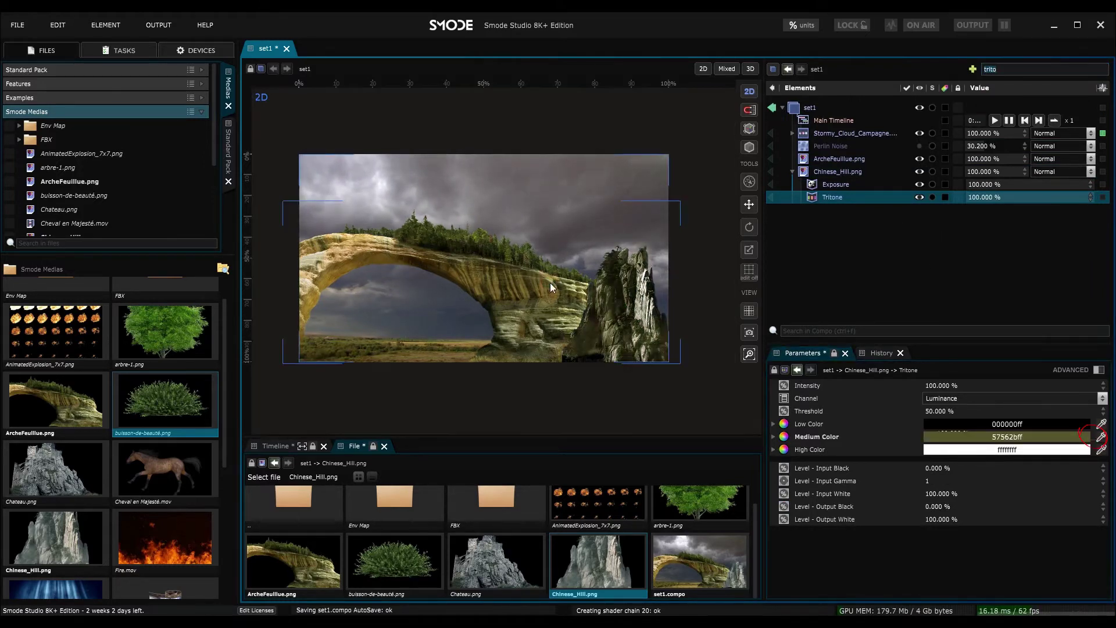
pyautogui.scroll(3, 554, 290)
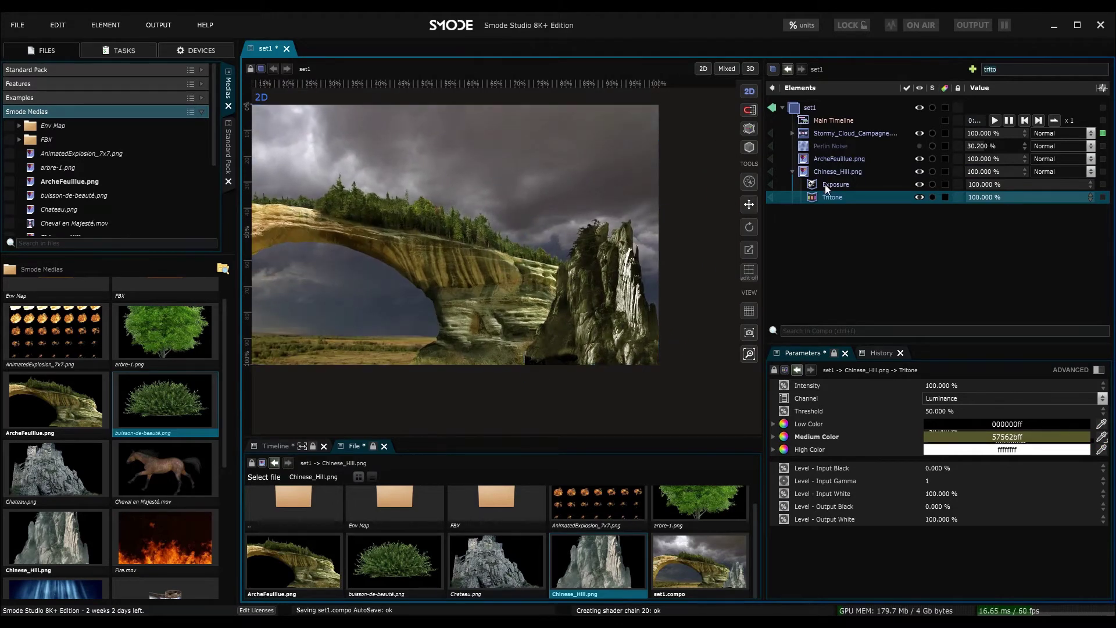
pyautogui.click(830, 184)
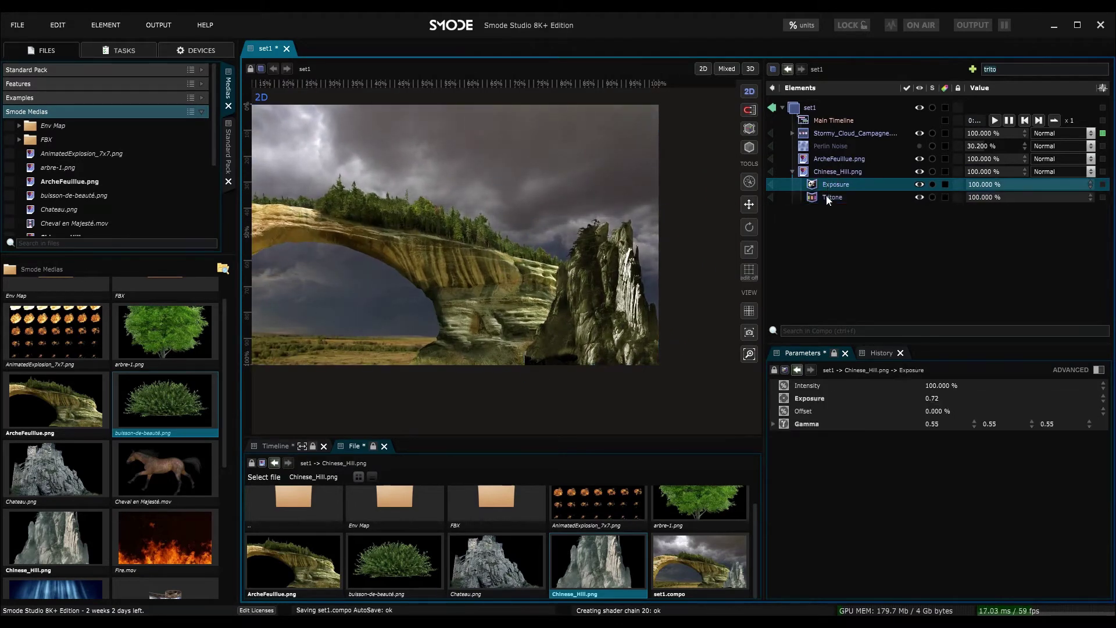
pyautogui.click(828, 197)
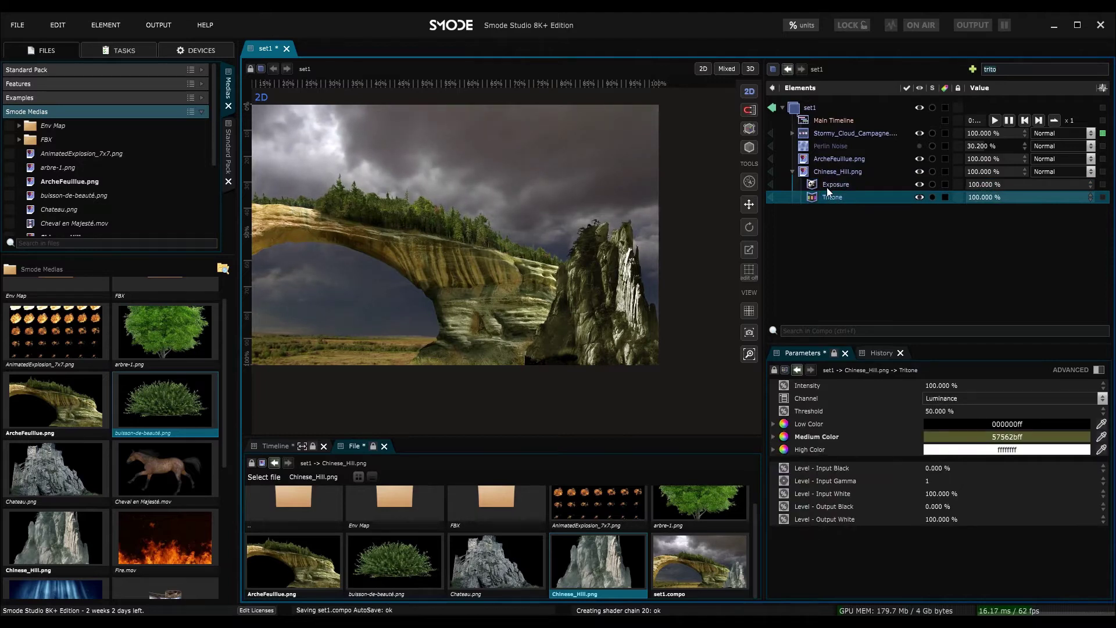
pyautogui.click(827, 187)
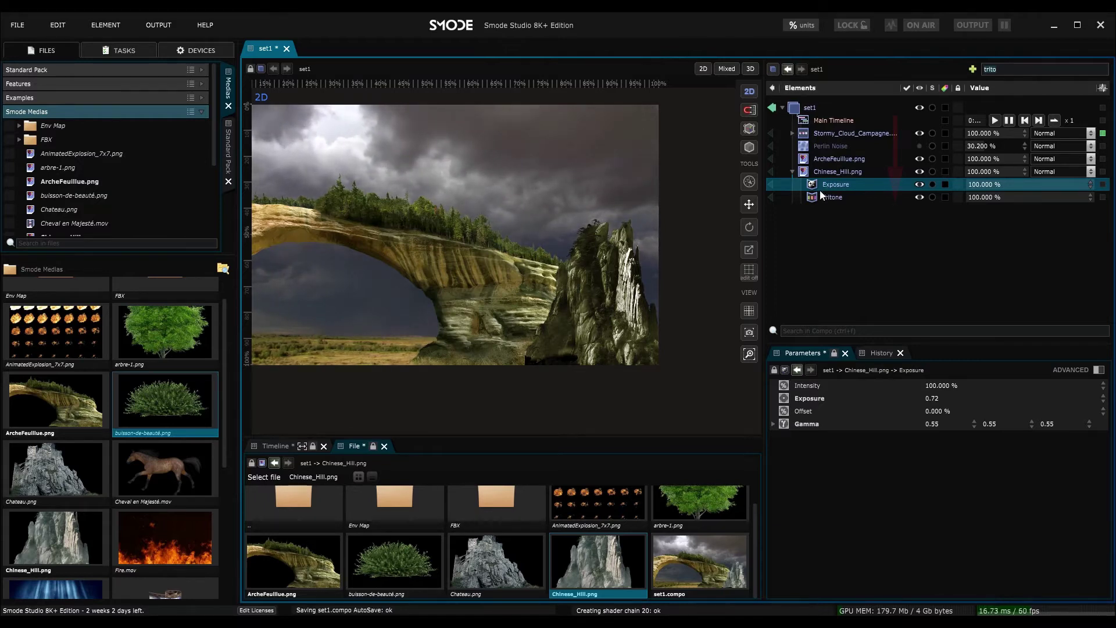
pyautogui.moveTo(819, 199); pyautogui.dragTo(823, 183)
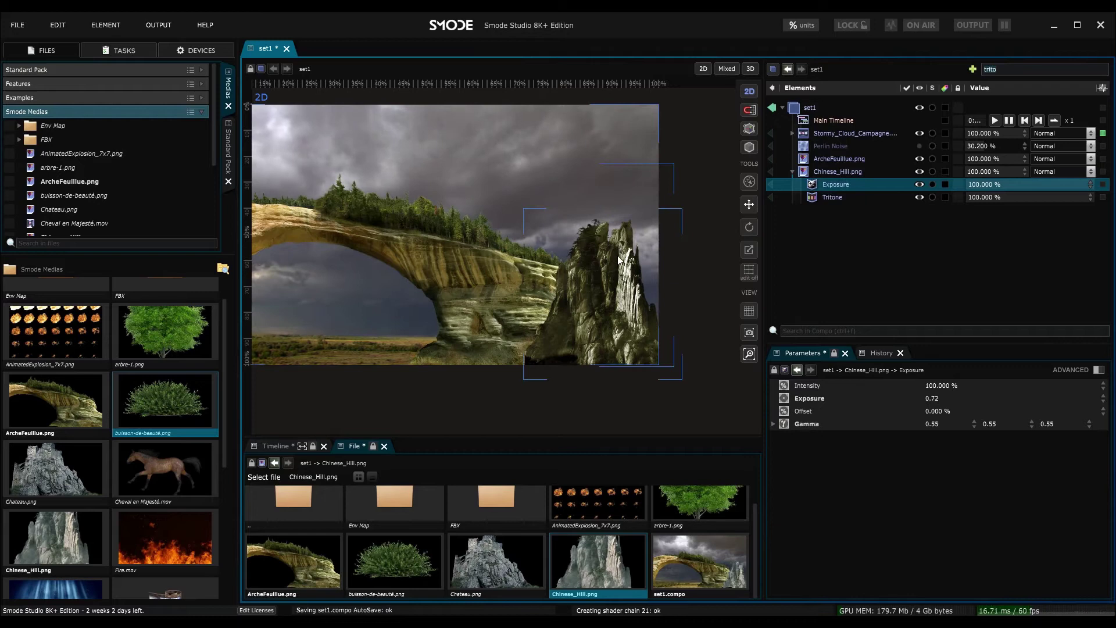
pyautogui.moveTo(830, 197); pyautogui.dragTo(825, 181)
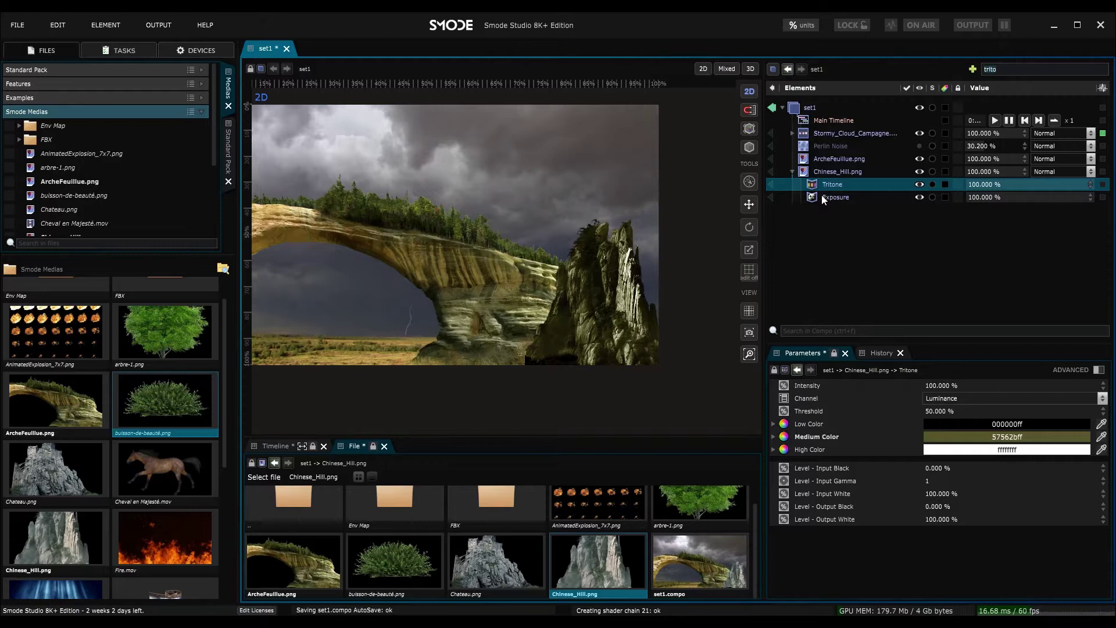
pyautogui.moveTo(822, 195); pyautogui.dragTo(825, 180)
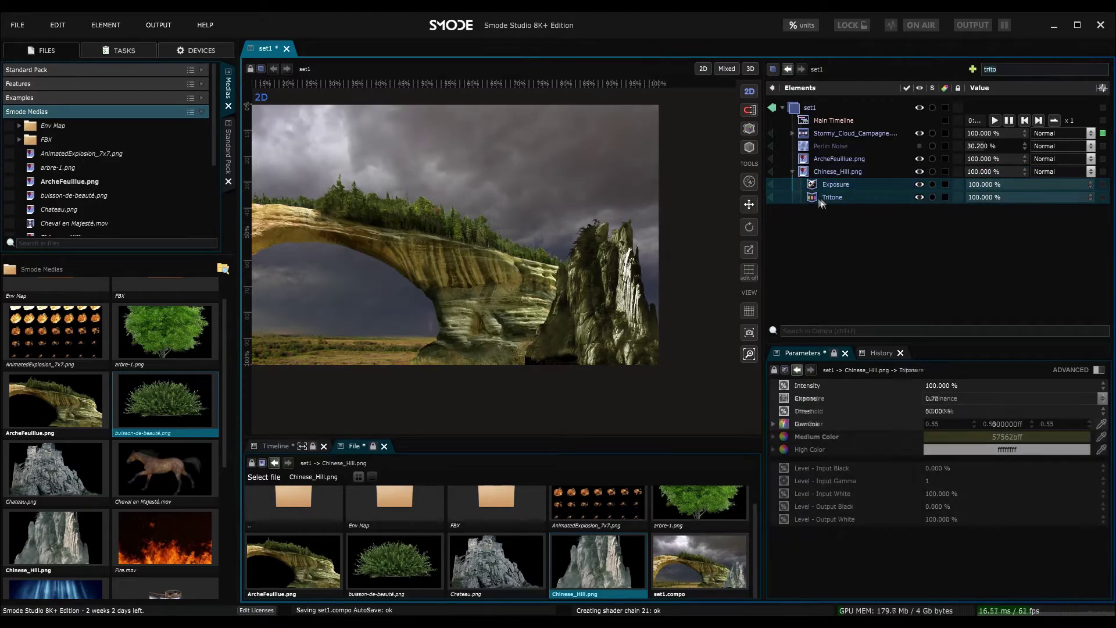
pyautogui.click(794, 172)
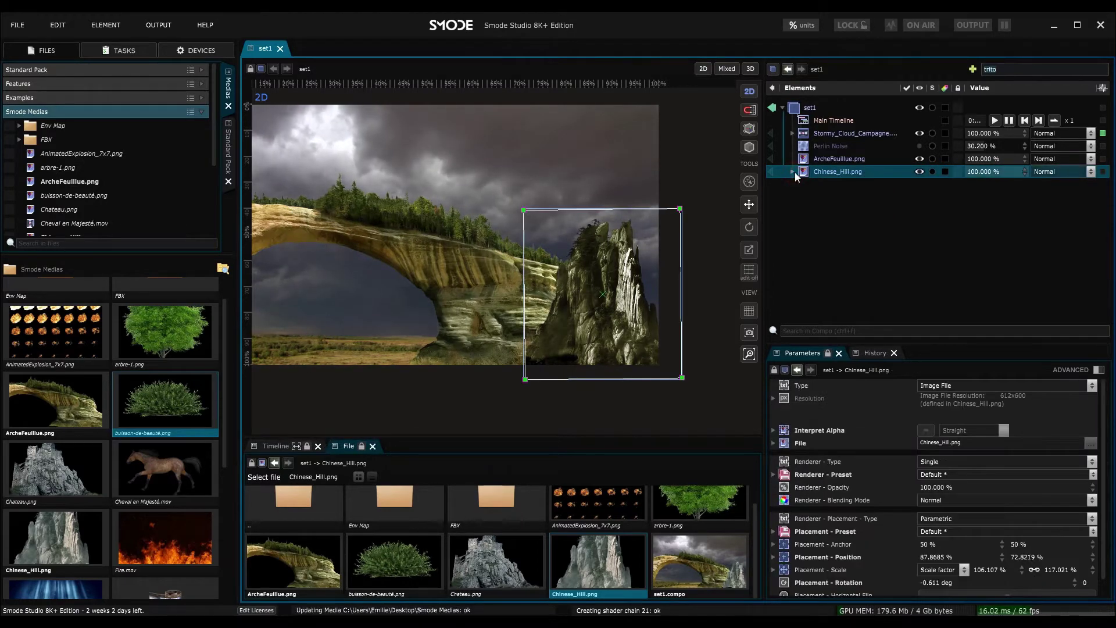
pyautogui.moveTo(165, 401); pyautogui.dragTo(839, 261)
# Add buisson-de-beauté.png and reshape its box into a low strip along the bottom
pyautogui.scroll(-1, 466, 262)
pyautogui.moveTo(411, 320); pyautogui.dragTo(465, 325)
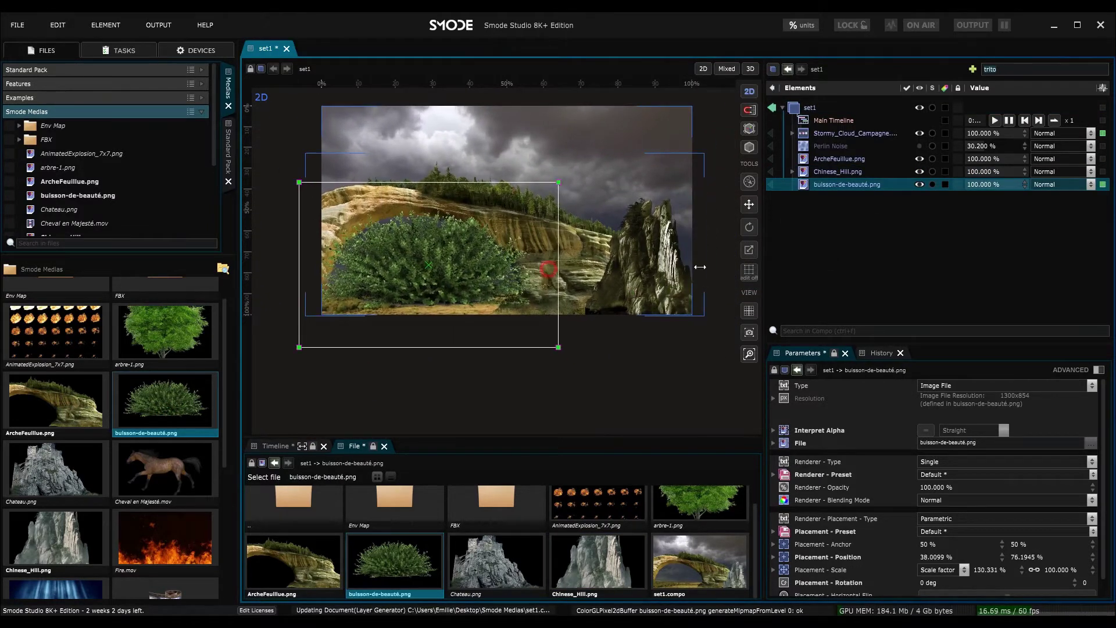
pyautogui.moveTo(700, 267); pyautogui.dragTo(712, 267)
pyautogui.moveTo(611, 182); pyautogui.dragTo(591, 281)
pyautogui.moveTo(576, 355); pyautogui.dragTo(576, 326)
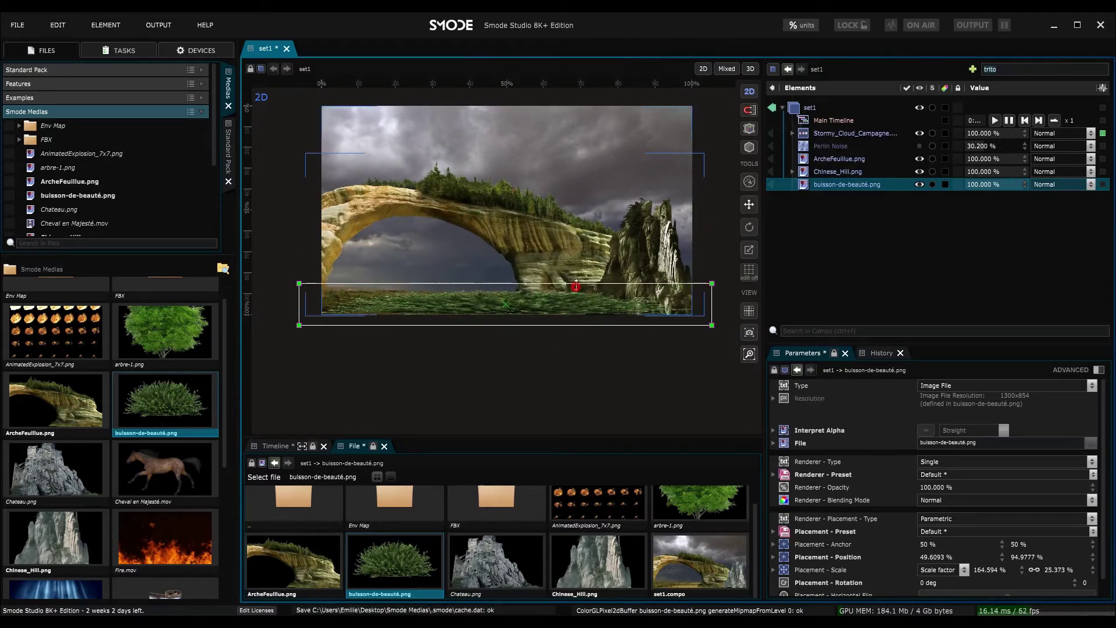
pyautogui.moveTo(576, 286); pyautogui.dragTo(576, 273)
# Add a 2D Transform to the bush layer with unlinked scale and Scale X 13.2%
pyautogui.rightClick(814, 183)
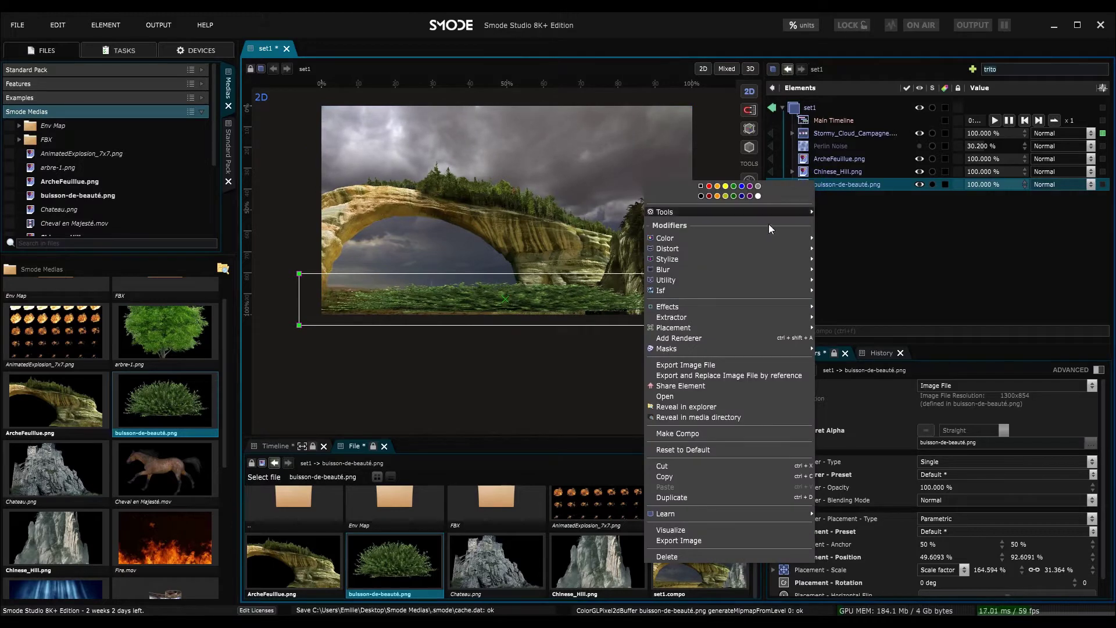
pyautogui.moveTo(738, 247)
pyautogui.click(836, 250)
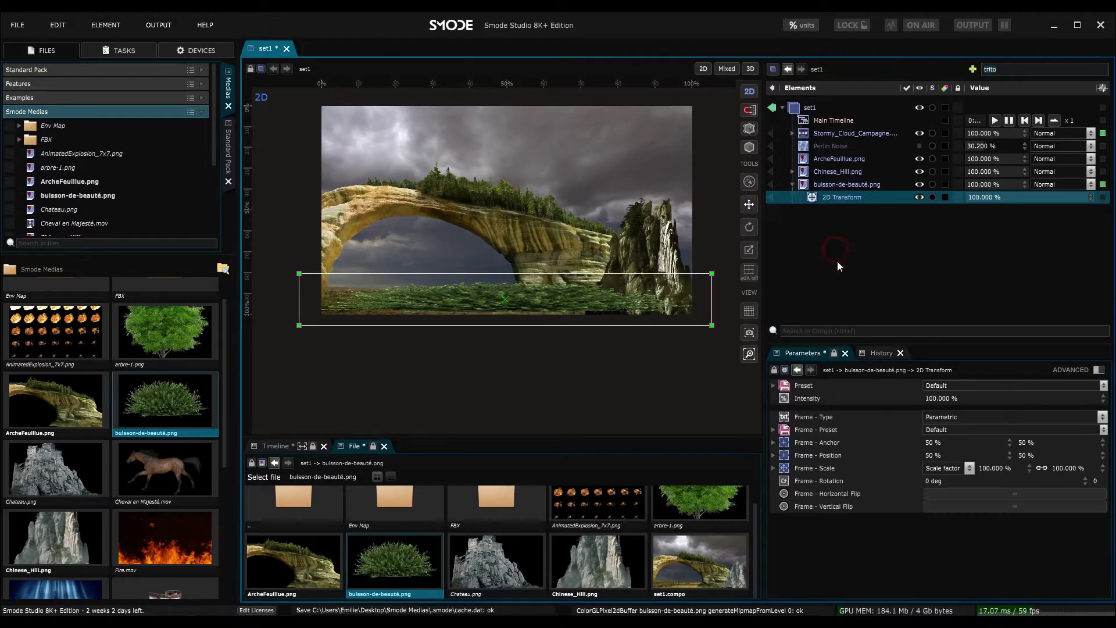
pyautogui.click(1042, 468)
pyautogui.moveTo(989, 469); pyautogui.dragTo(935, 457)
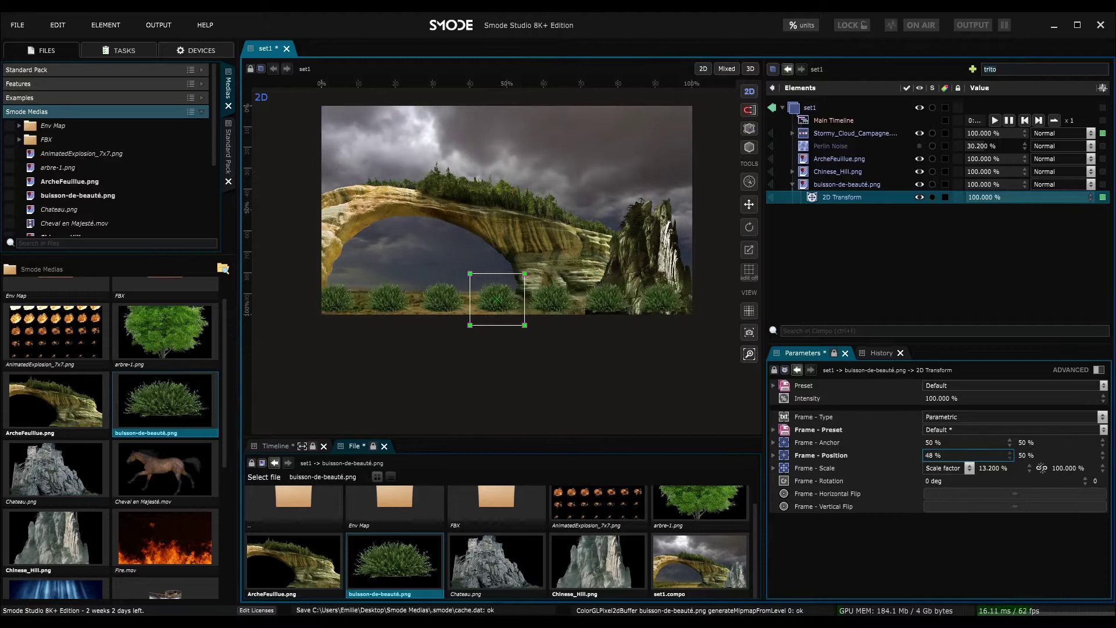
pyautogui.click(792, 185)
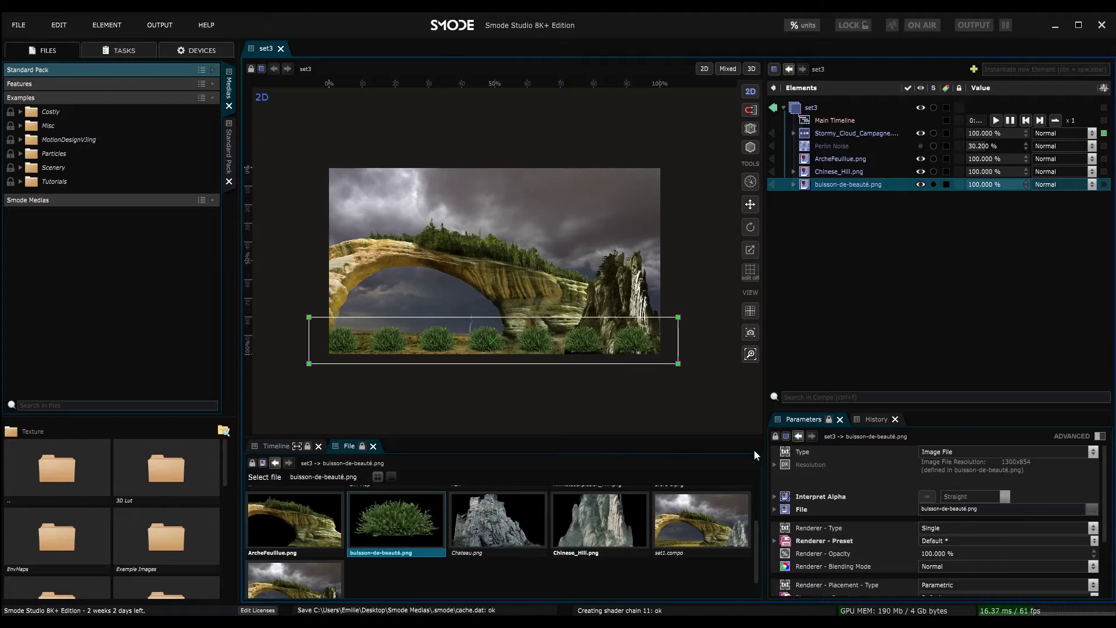
# Add a Placement Mask to the hill's Tritone and halve its width
pyautogui.click(795, 185)
pyautogui.click(826, 174)
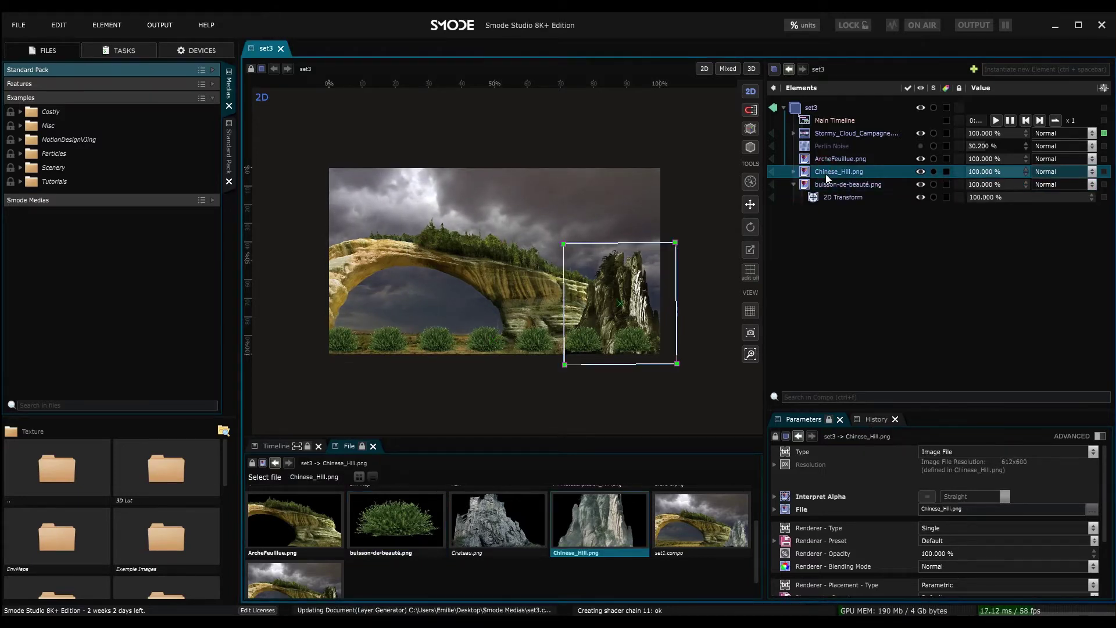
pyautogui.click(793, 171)
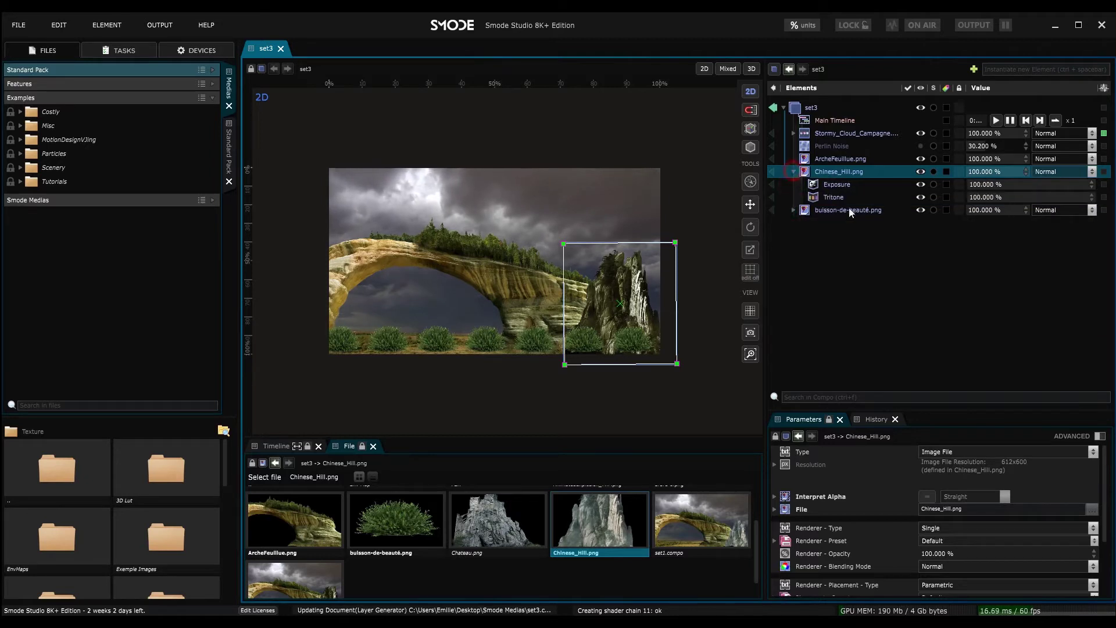
pyautogui.click(830, 198)
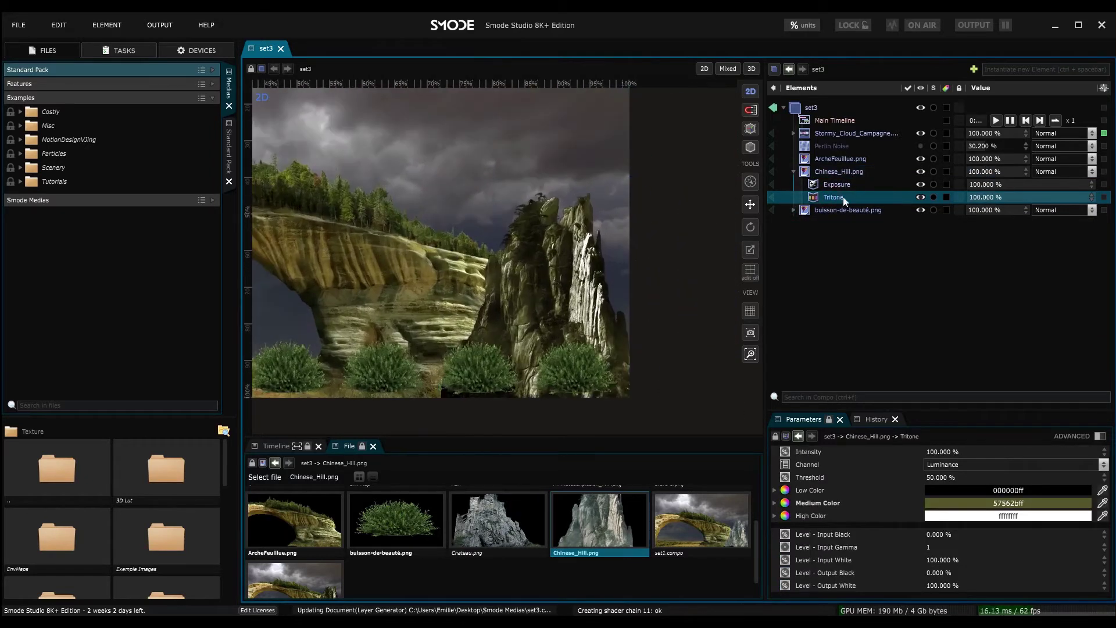
pyautogui.rightClick(829, 200)
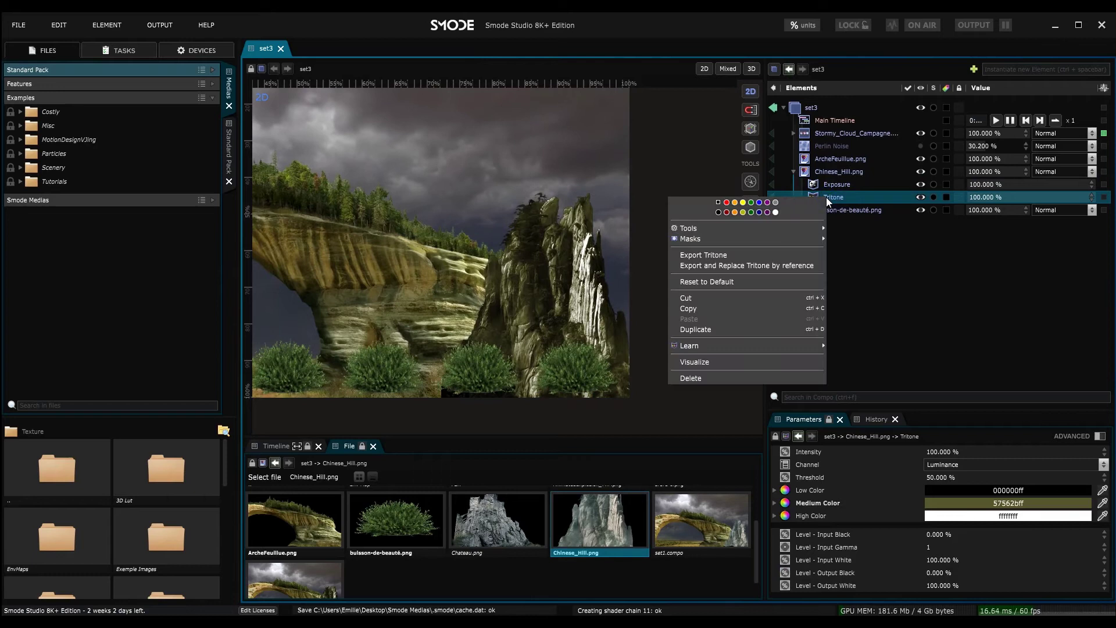
pyautogui.moveTo(752, 238)
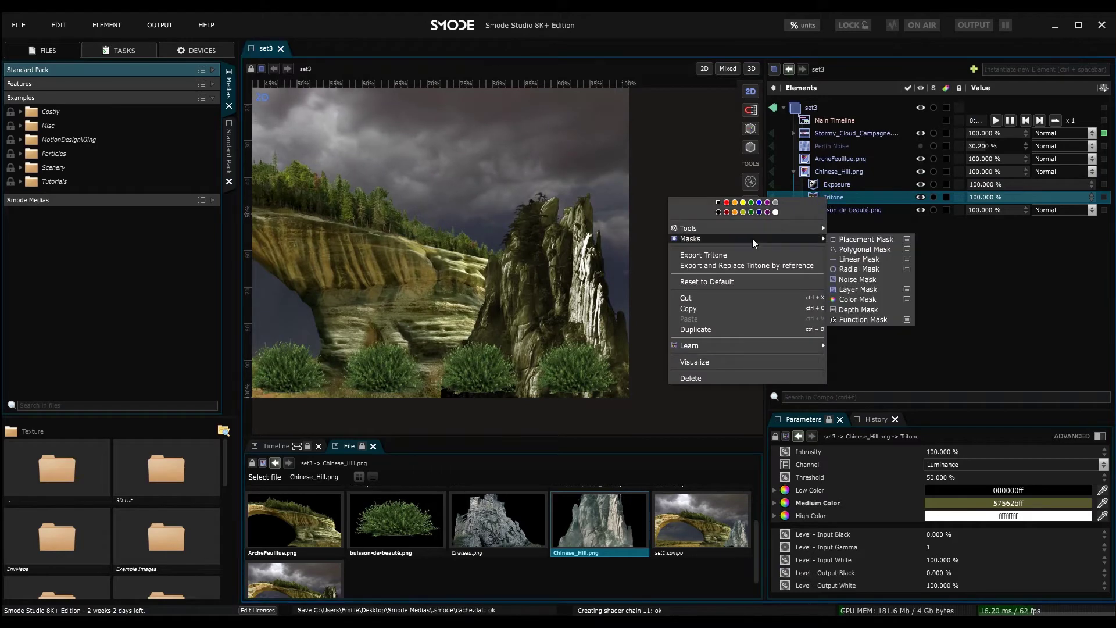
pyautogui.click(866, 240)
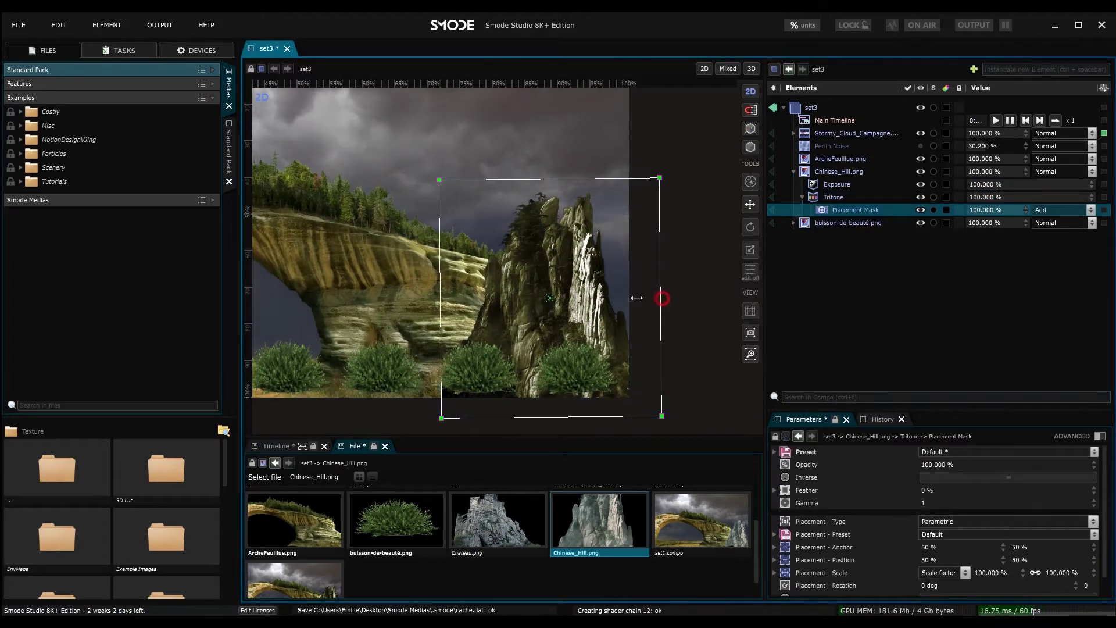
pyautogui.moveTo(636, 297); pyautogui.dragTo(554, 298)
# Set the placement mask's Feather to 23%
pyautogui.scroll(3, 543, 281)
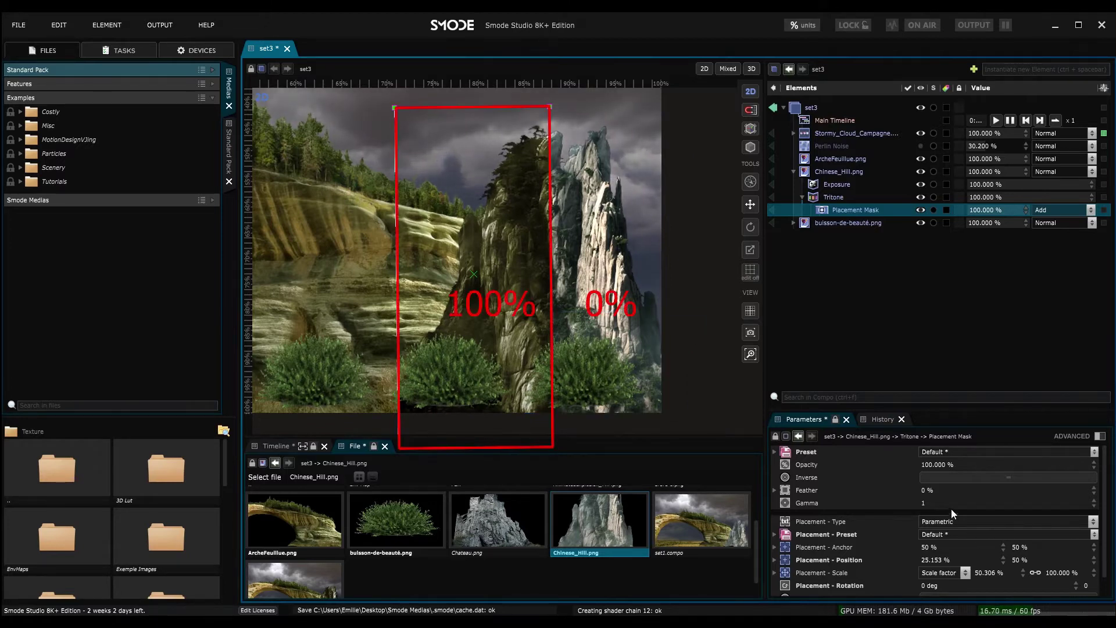
pyautogui.moveTo(867, 408); pyautogui.dragTo(866, 346)
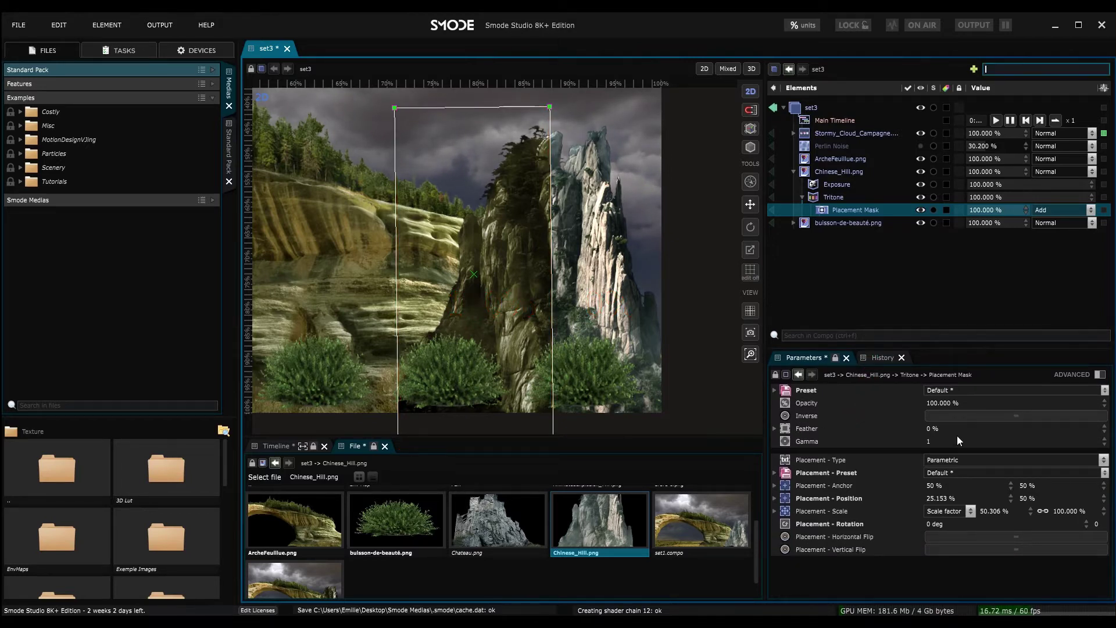
pyautogui.moveTo(933, 428); pyautogui.dragTo(957, 429)
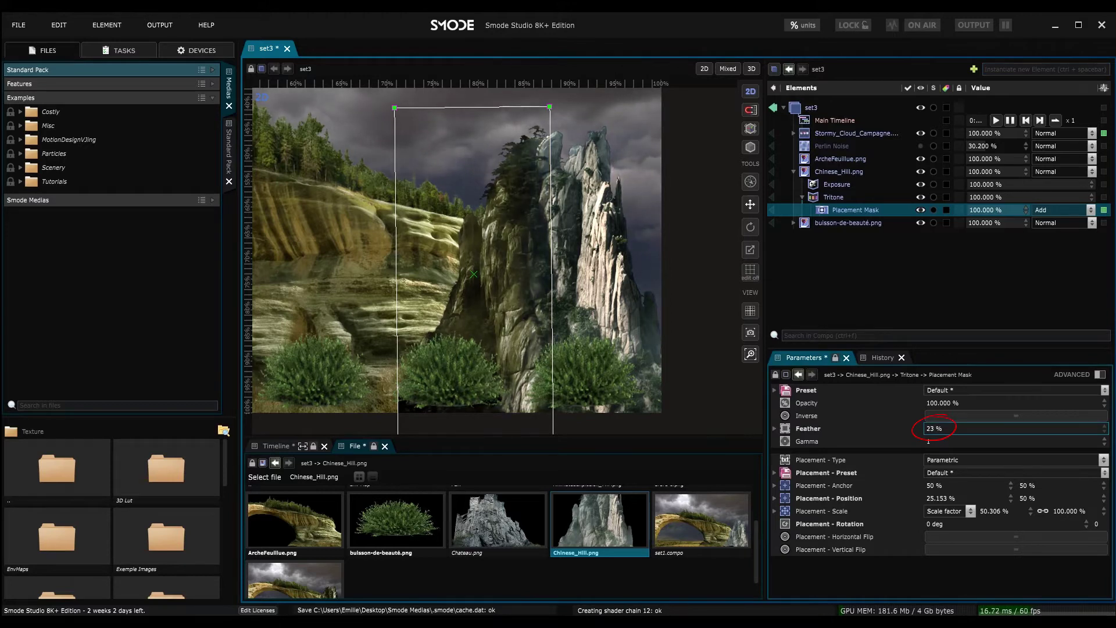
pyautogui.scroll(-2, 515, 253)
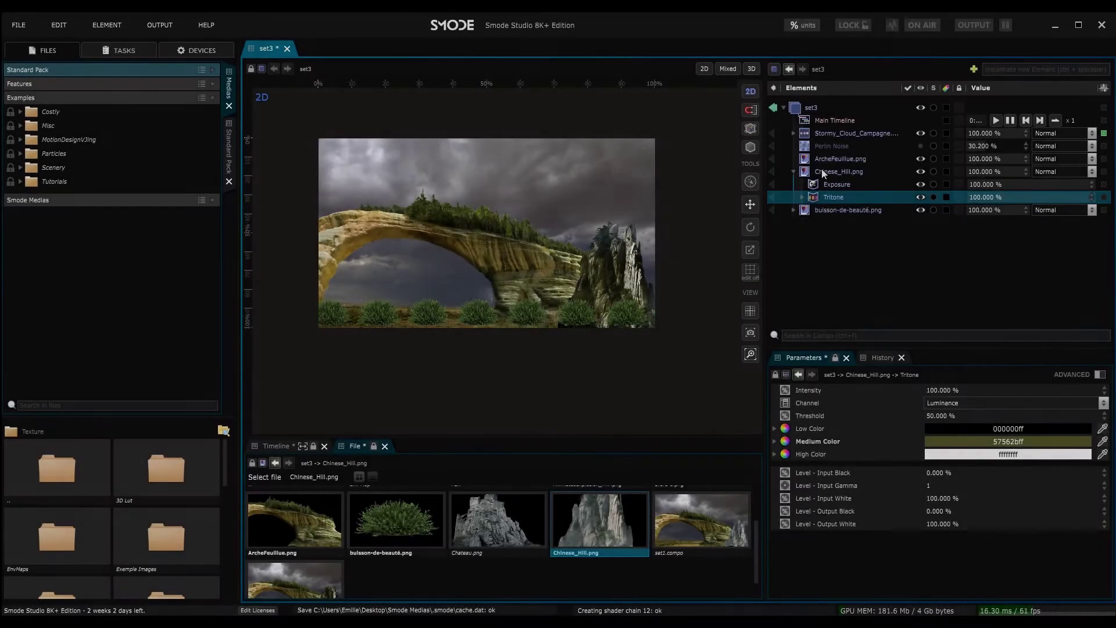
# Hide the bushes layer and add a Masks > Placement Mask to ArcheFeuillue.png
pyautogui.click(798, 170)
pyautogui.click(840, 158)
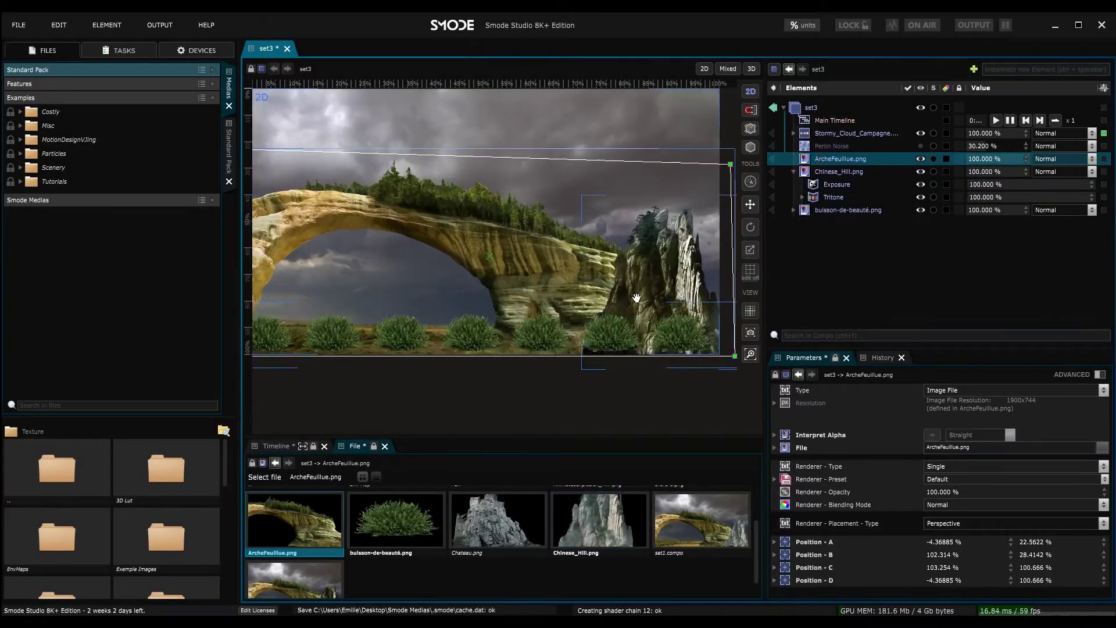
pyautogui.click(920, 211)
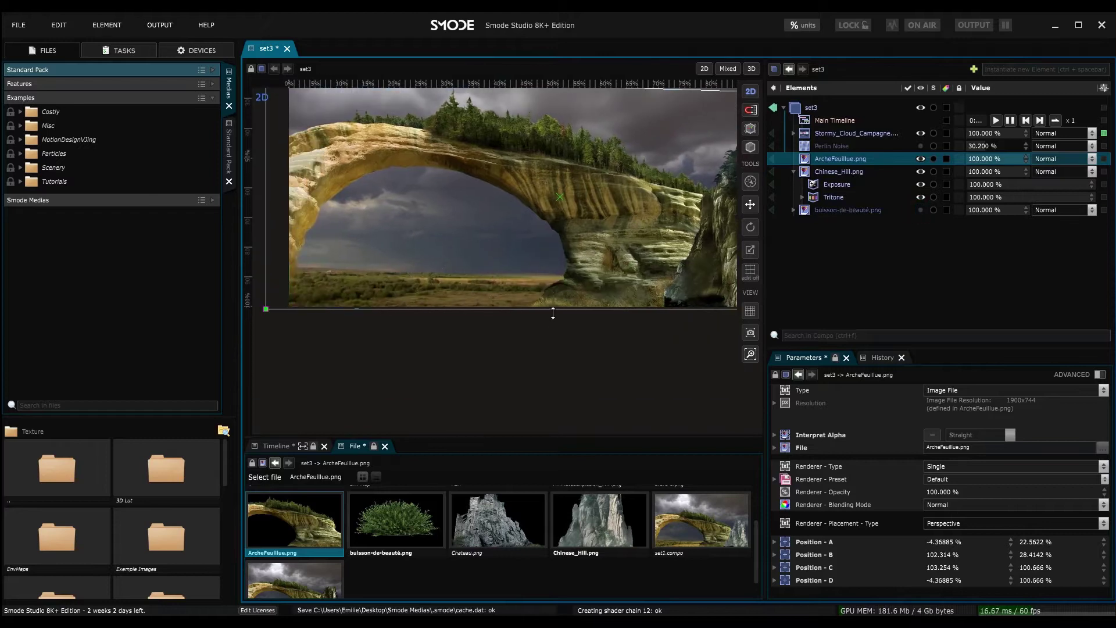
pyautogui.rightClick(834, 164)
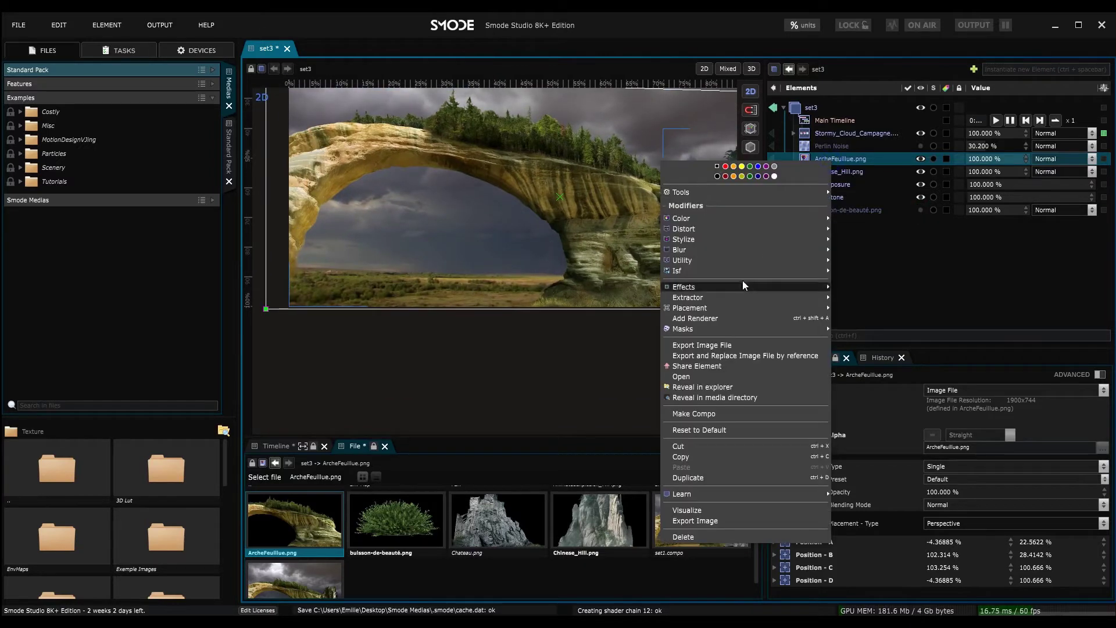
pyautogui.moveTo(738, 329)
pyautogui.click(898, 248)
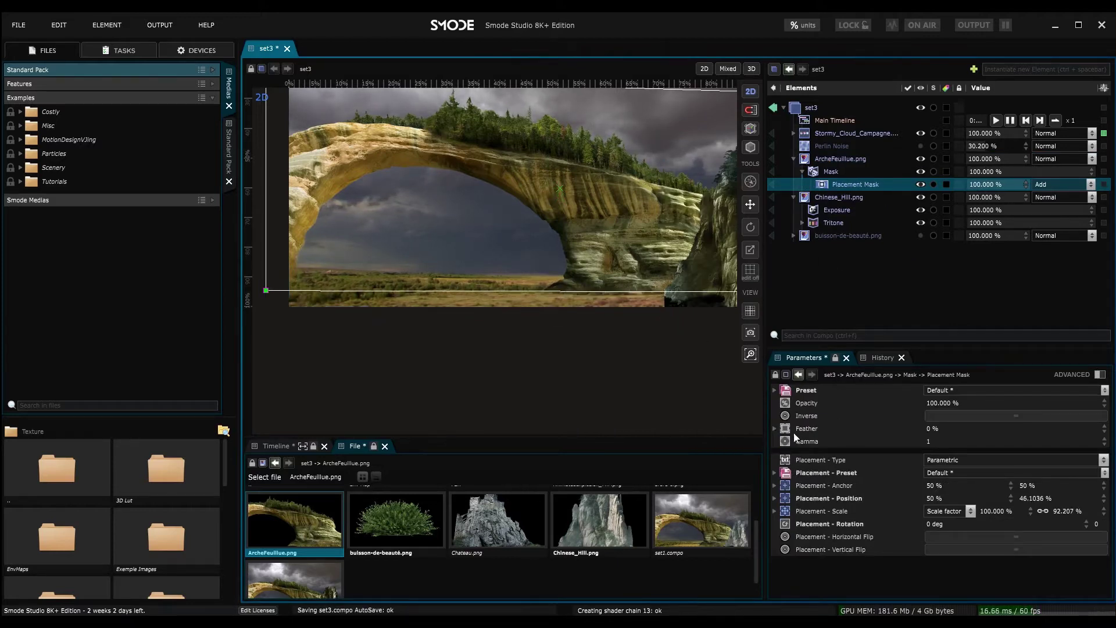
# Set the mask's feather Link to None with an 11% Bottom feather, nudging the bottom edge lower
pyautogui.click(774, 428)
pyautogui.click(977, 445)
pyautogui.click(965, 456)
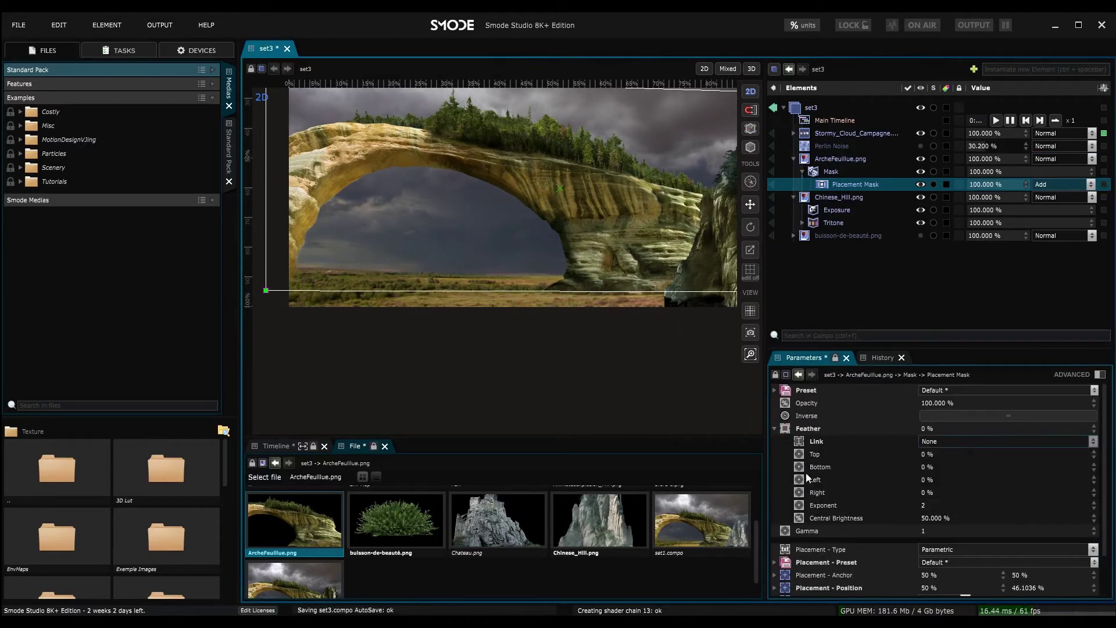
pyautogui.moveTo(937, 468); pyautogui.dragTo(954, 469)
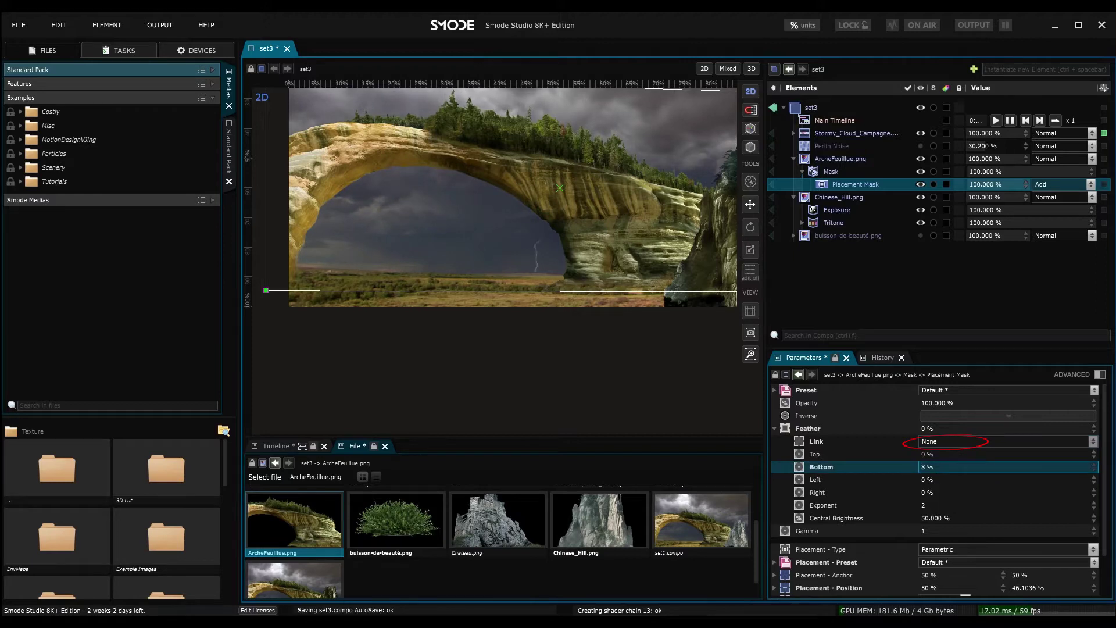
pyautogui.moveTo(651, 290); pyautogui.dragTo(650, 294)
pyautogui.click(794, 159)
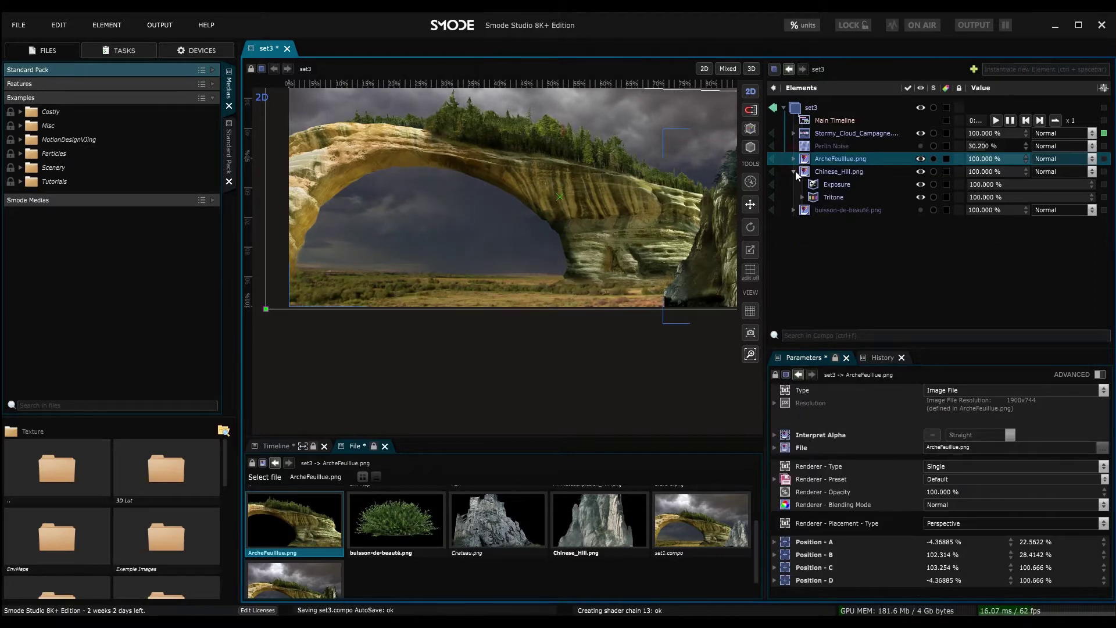
pyautogui.click(794, 171)
# Add a 2D Transform to the arch with Transparent wrap modes and drag the image down
pyautogui.scroll(-2, 551, 232)
pyautogui.moveTo(543, 237); pyautogui.dragTo(486, 265)
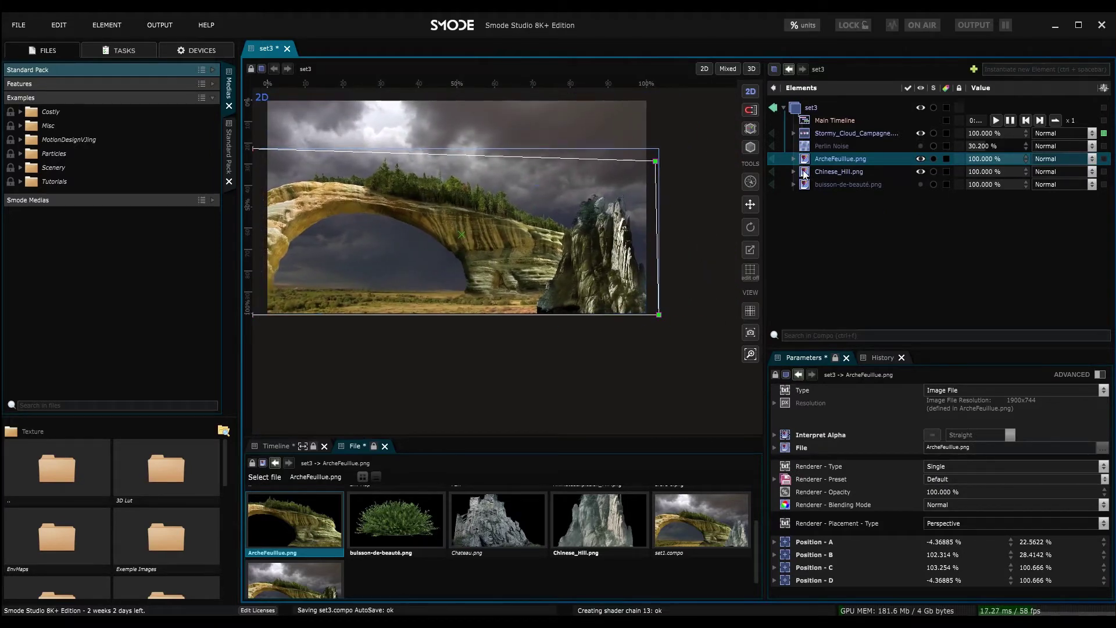
pyautogui.scroll(2, 608, 289)
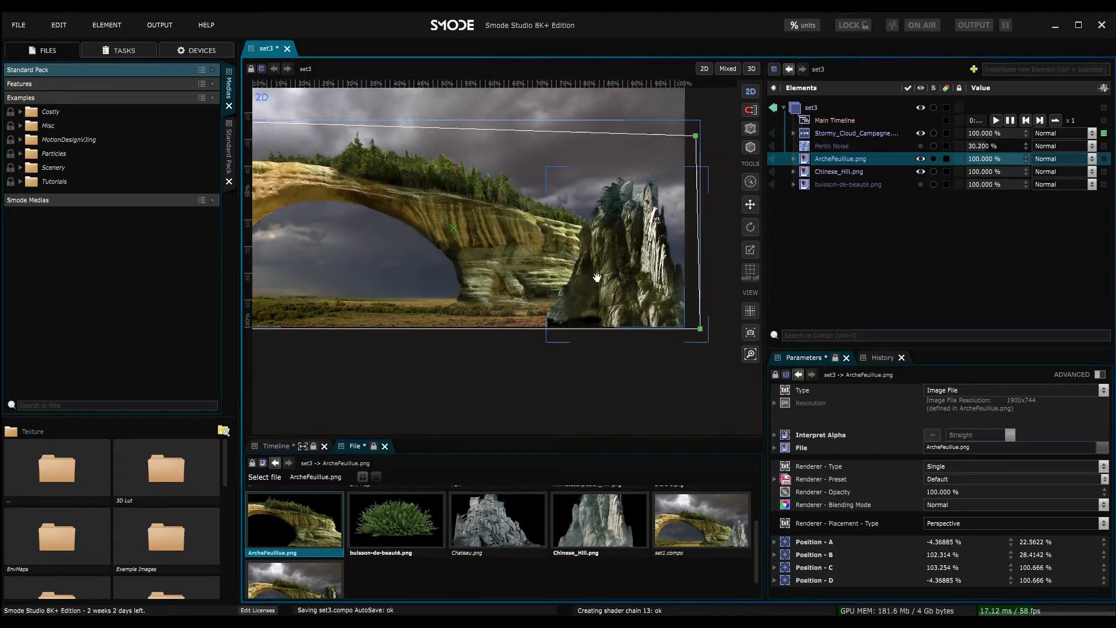
pyautogui.press('f')
pyautogui.rightClick(829, 163)
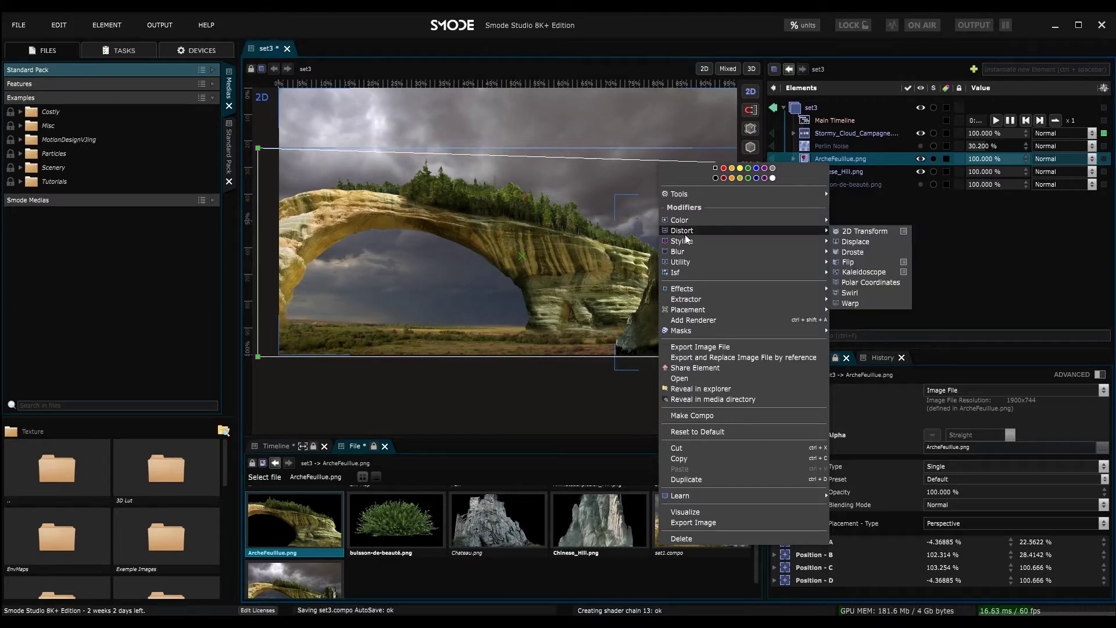
pyautogui.moveTo(742, 233)
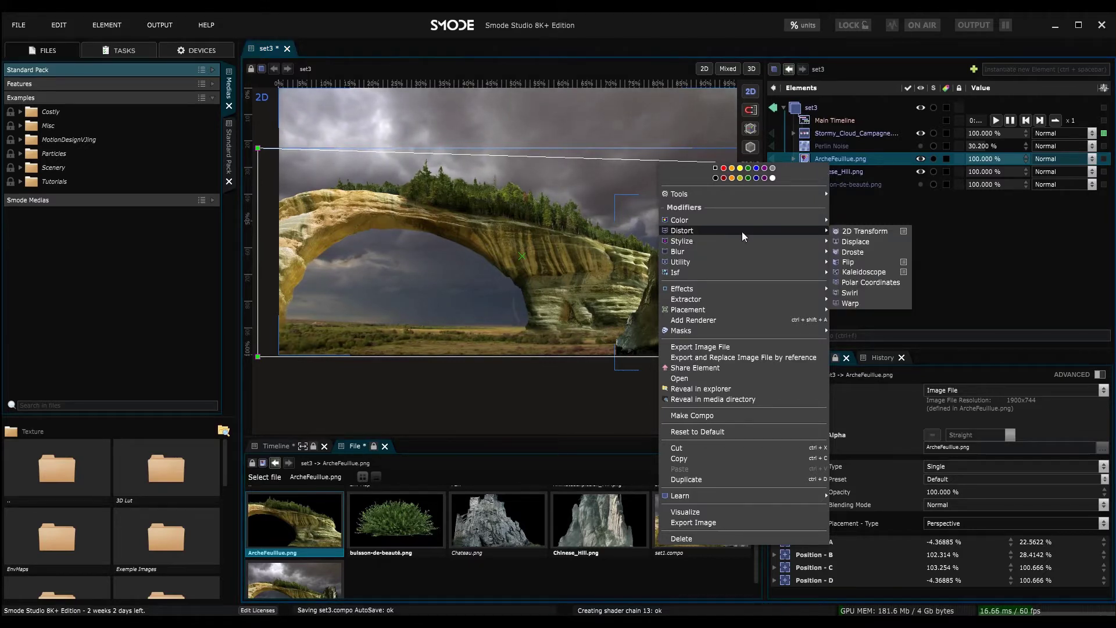
pyautogui.click(864, 232)
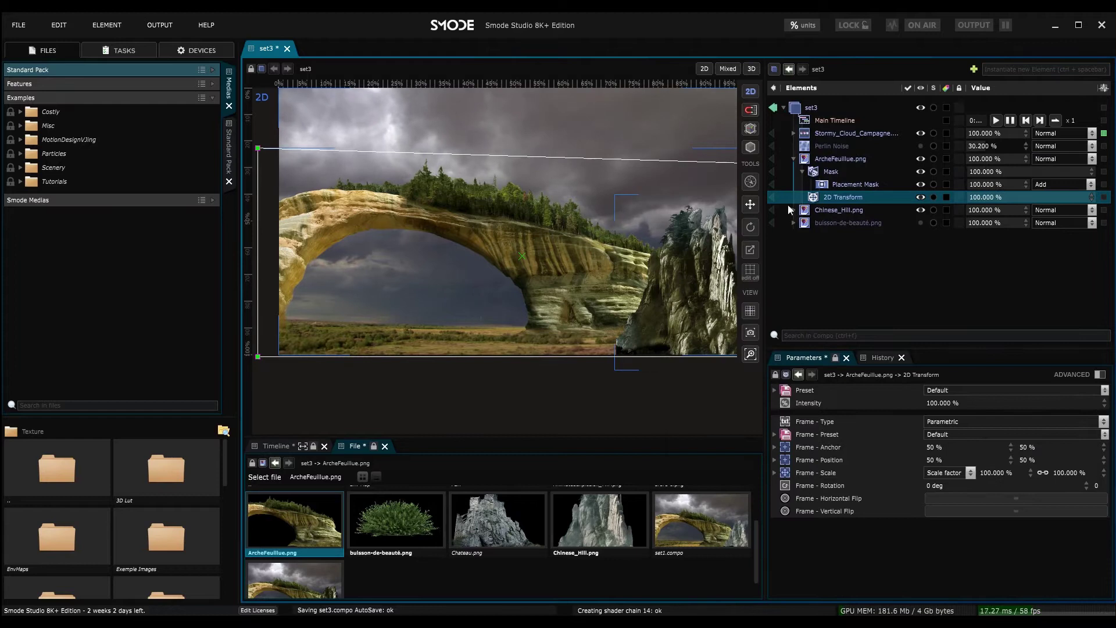
pyautogui.click(1099, 374)
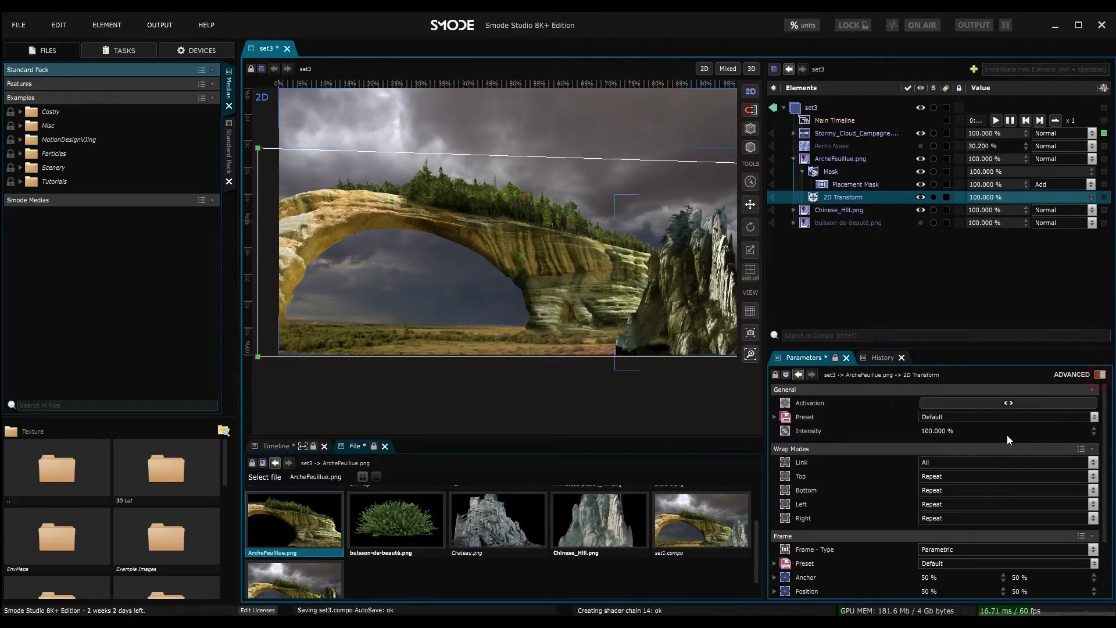
pyautogui.click(991, 477)
pyautogui.click(985, 490)
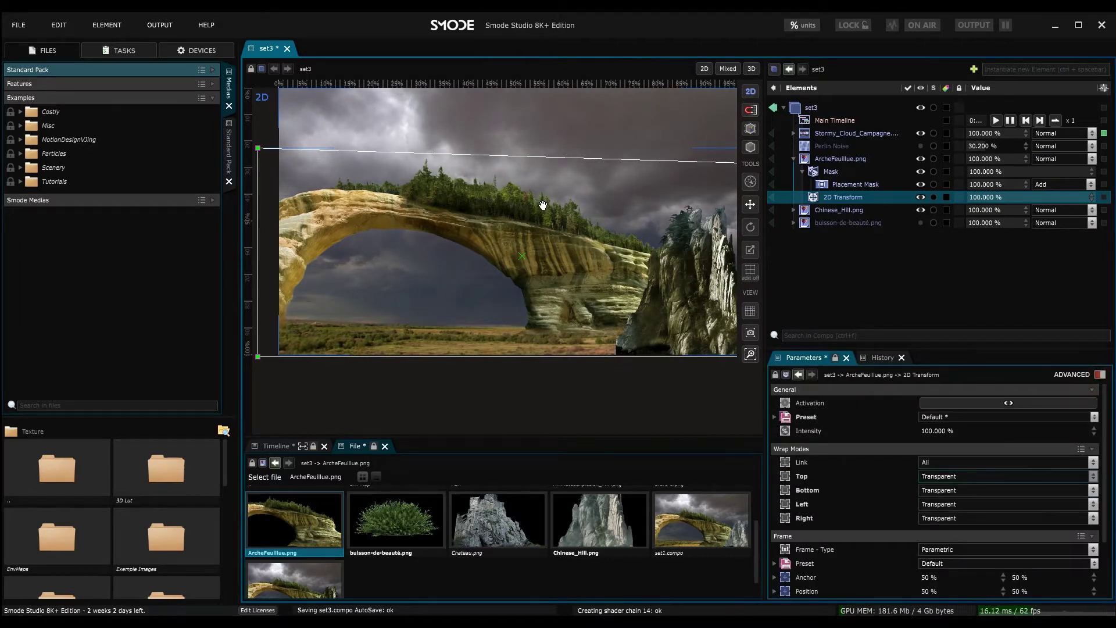
pyautogui.moveTo(541, 204); pyautogui.dragTo(541, 228)
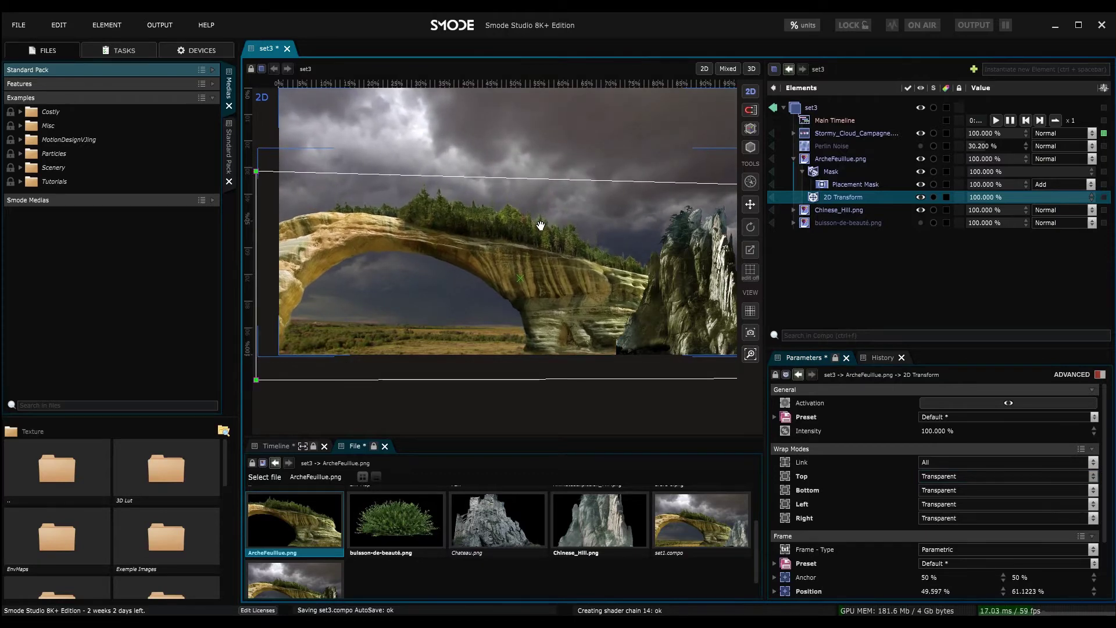
# Add a Polygonal Mask under the arch's 2D Transform with on-canvas editing enabled
pyautogui.click(804, 171)
pyautogui.rightClick(820, 185)
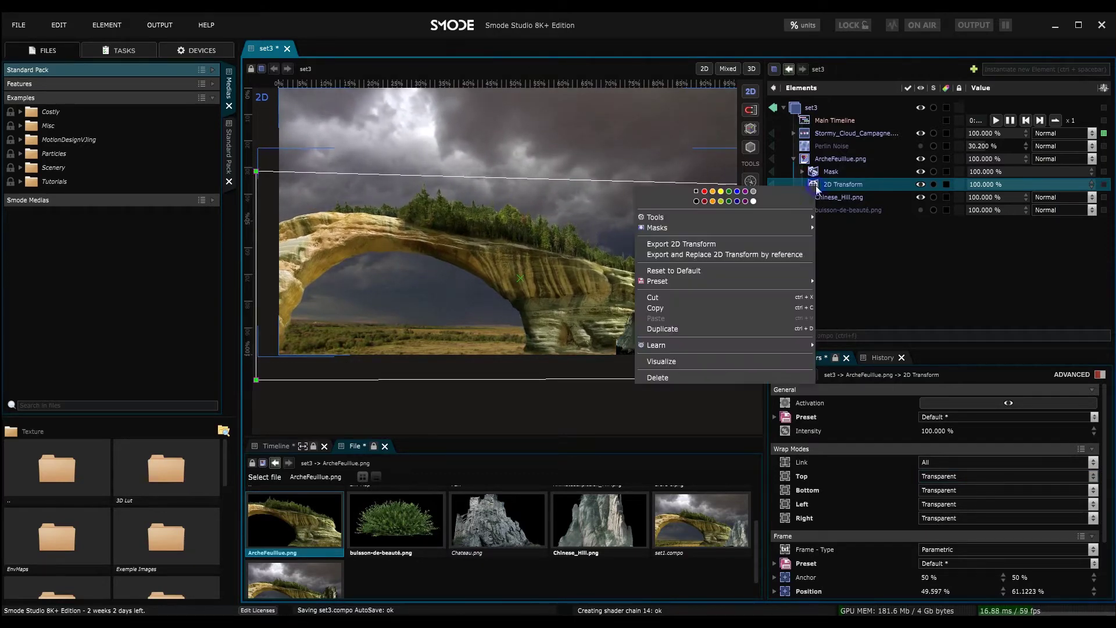
pyautogui.moveTo(805, 227)
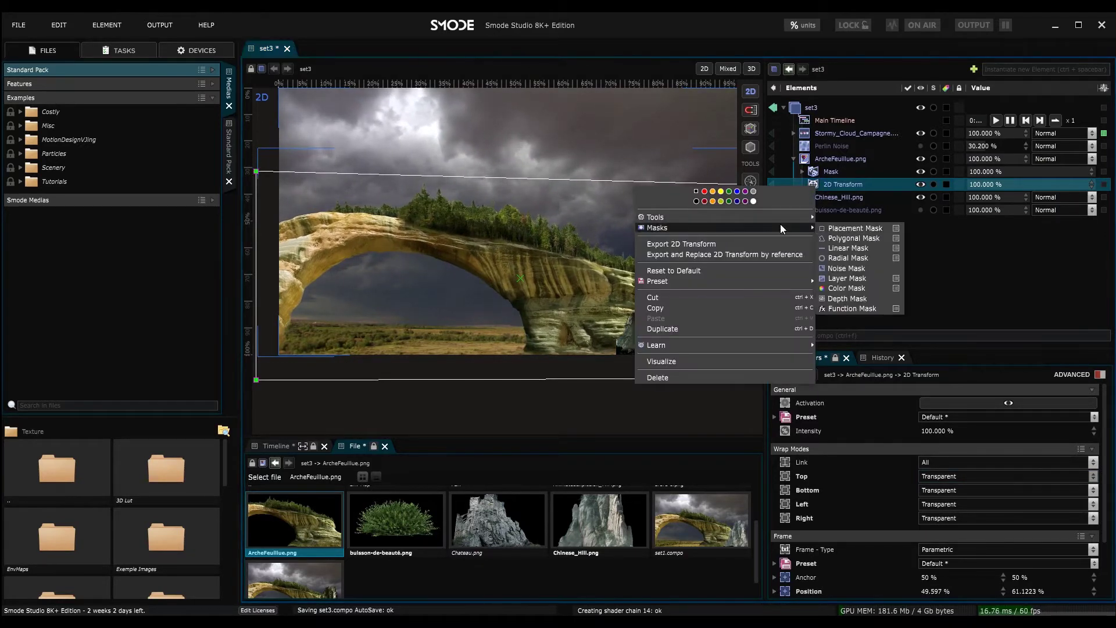
pyautogui.click(853, 239)
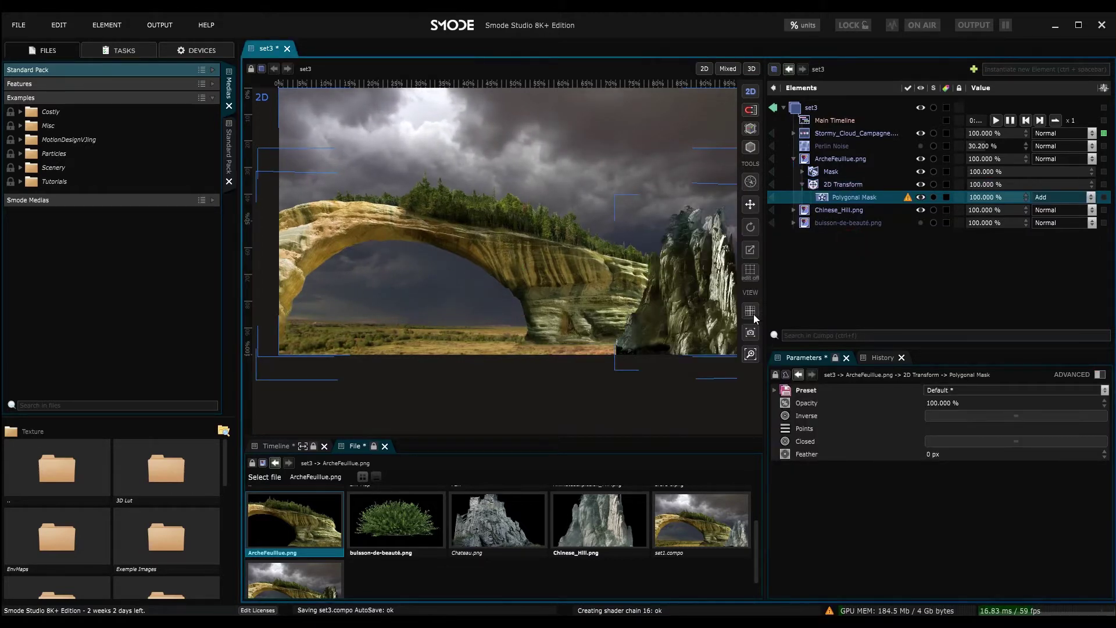
pyautogui.click(749, 272)
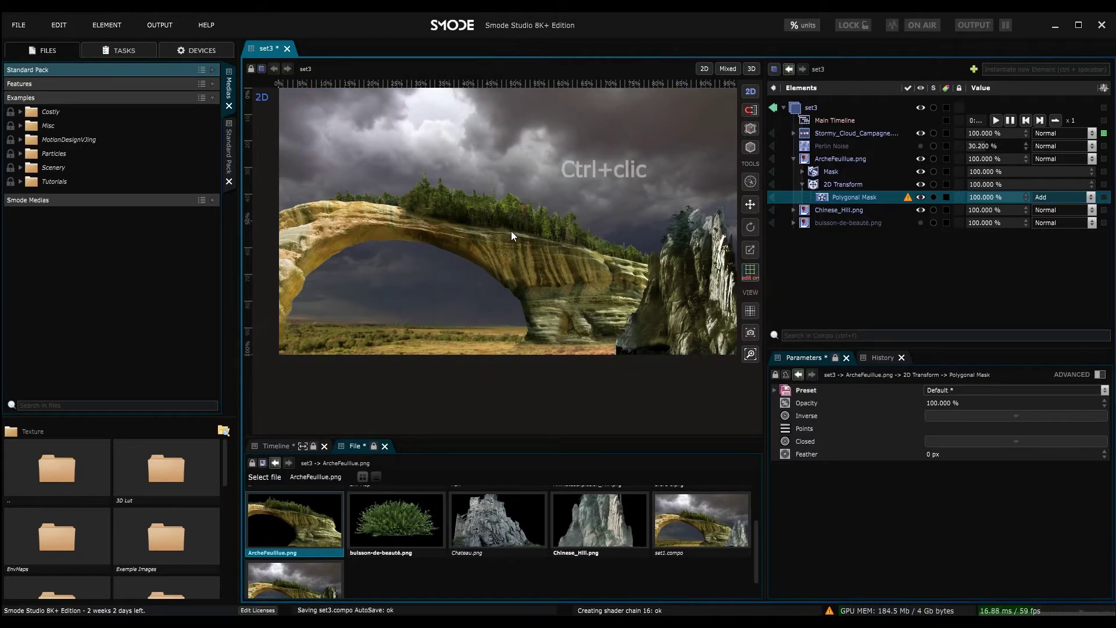
# Place eight mask points around the arch's top section, close the path, and end editing
pyautogui.keyDown('ctrl'); pyautogui.click(545, 190); pyautogui.keyUp('ctrl')
pyautogui.keyDown('ctrl'); pyautogui.click(549, 236); pyautogui.keyUp('ctrl')
pyautogui.keyDown('ctrl'); pyautogui.click(519, 273); pyautogui.keyUp('ctrl')
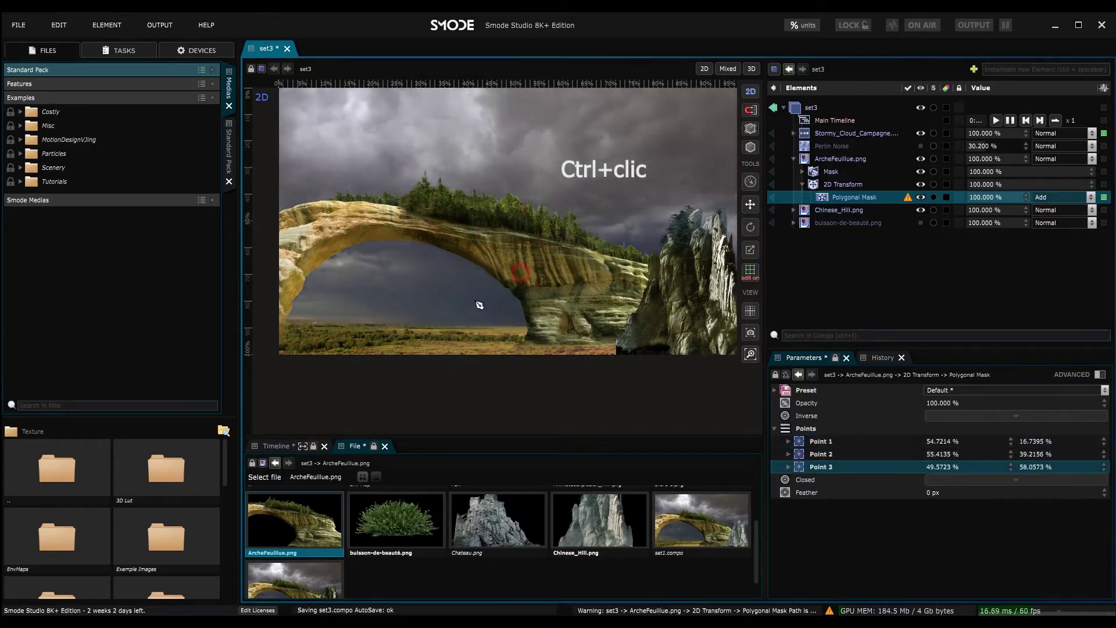
pyautogui.keyDown('ctrl'); pyautogui.click(444, 312); pyautogui.keyUp('ctrl')
pyautogui.keyDown('ctrl'); pyautogui.click(385, 268); pyautogui.keyUp('ctrl')
pyautogui.keyDown('ctrl'); pyautogui.click(370, 182); pyautogui.keyUp('ctrl')
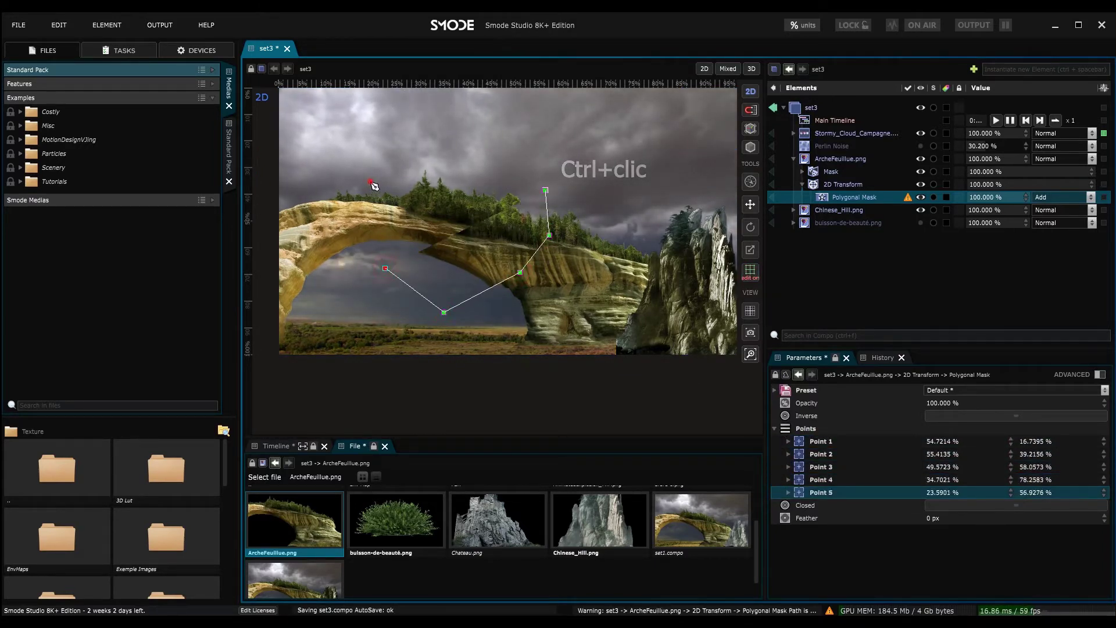
pyautogui.keyDown('ctrl'); pyautogui.click(422, 132); pyautogui.keyUp('ctrl')
pyautogui.keyDown('ctrl'); pyautogui.click(536, 136); pyautogui.keyUp('ctrl')
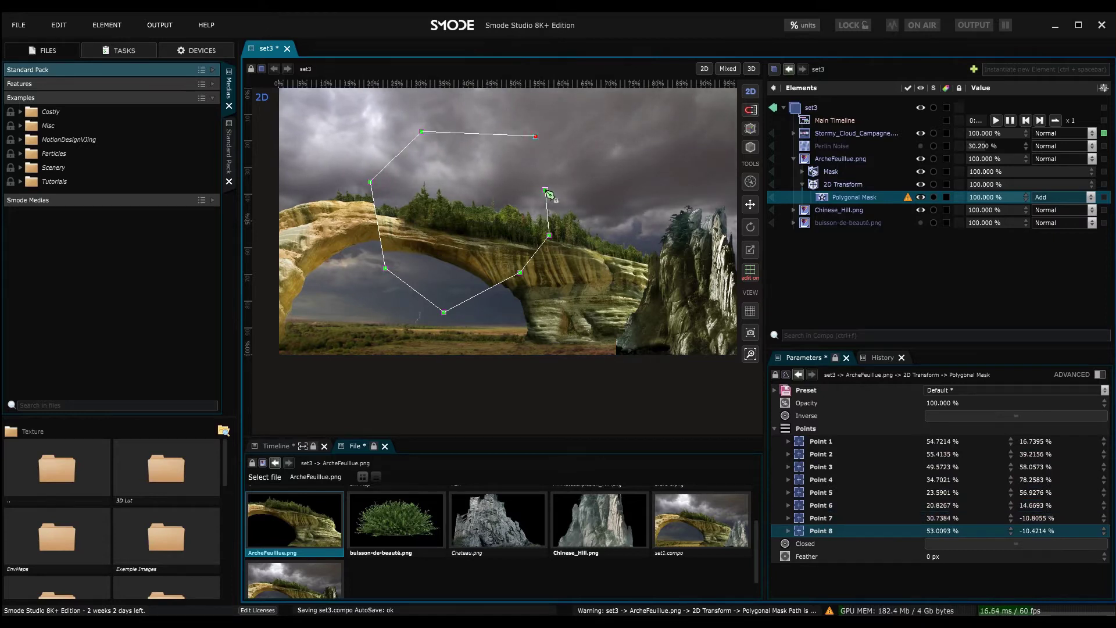
pyautogui.keyDown('ctrl'); pyautogui.click(546, 190); pyautogui.keyUp('ctrl')
pyautogui.scroll(2, 448, 251)
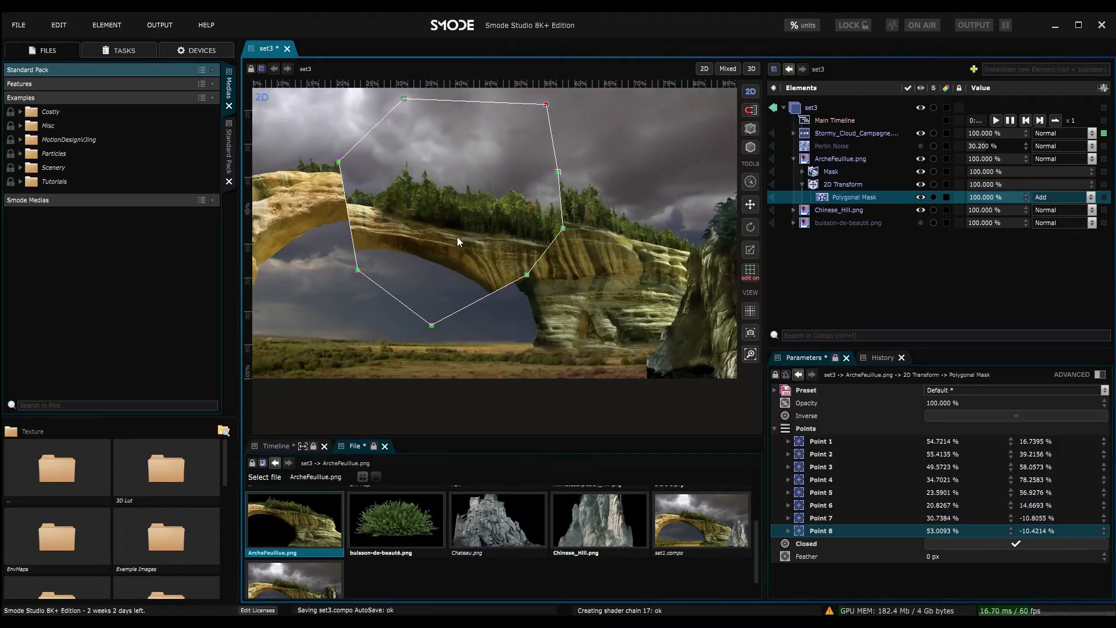
pyautogui.moveTo(457, 242); pyautogui.dragTo(511, 263)
pyautogui.click(754, 274)
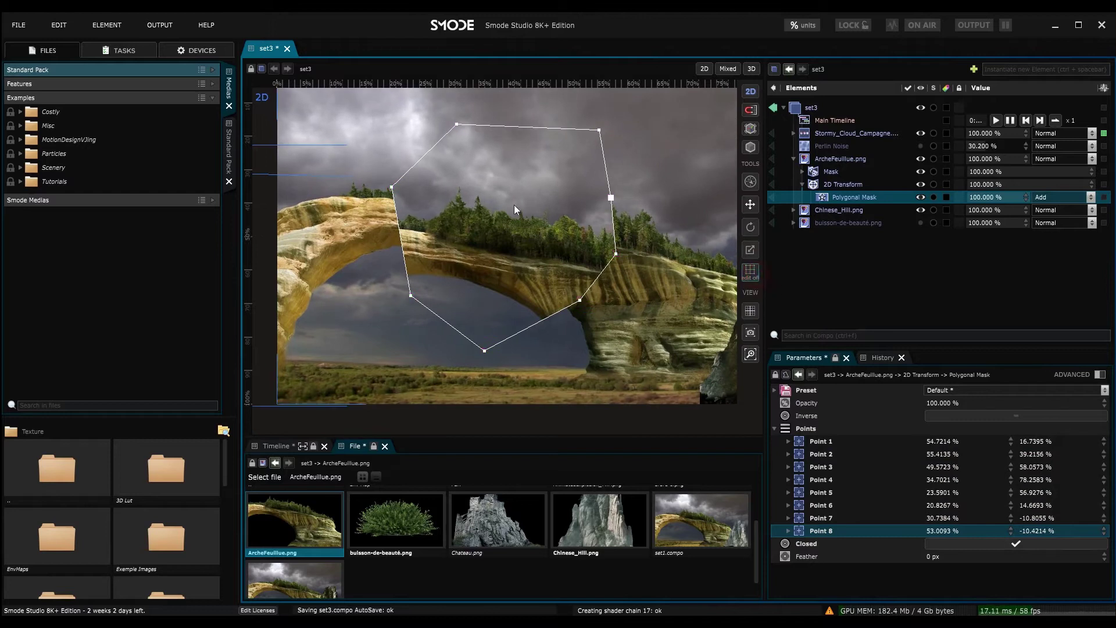
# Set the Polygonal Mask feather to 108.04 px
pyautogui.click(847, 184)
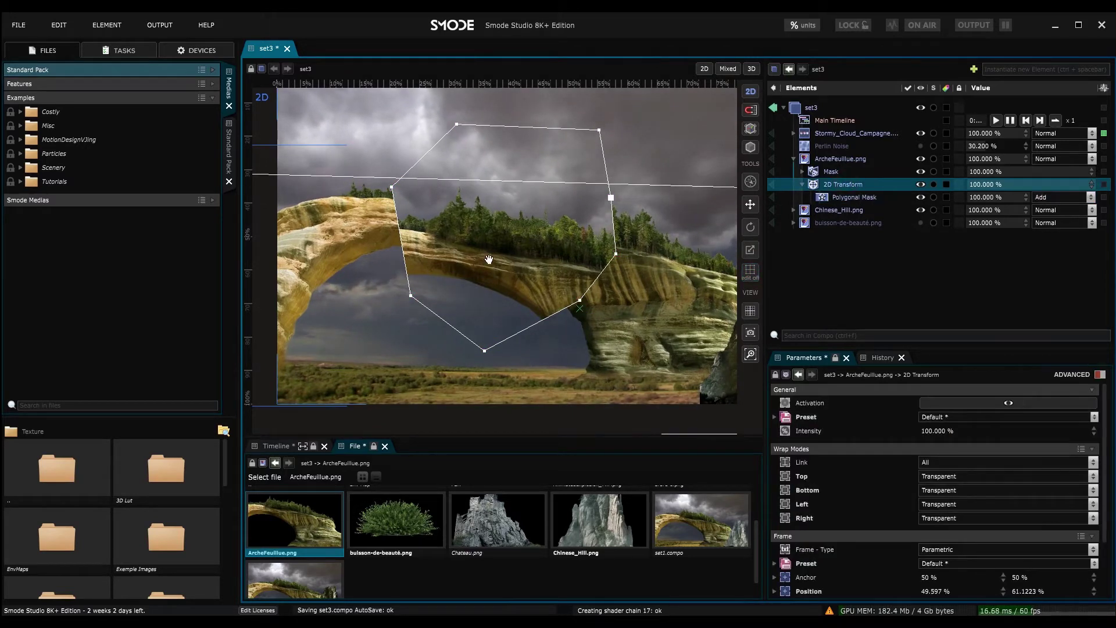
pyautogui.scroll(-1, 495, 260)
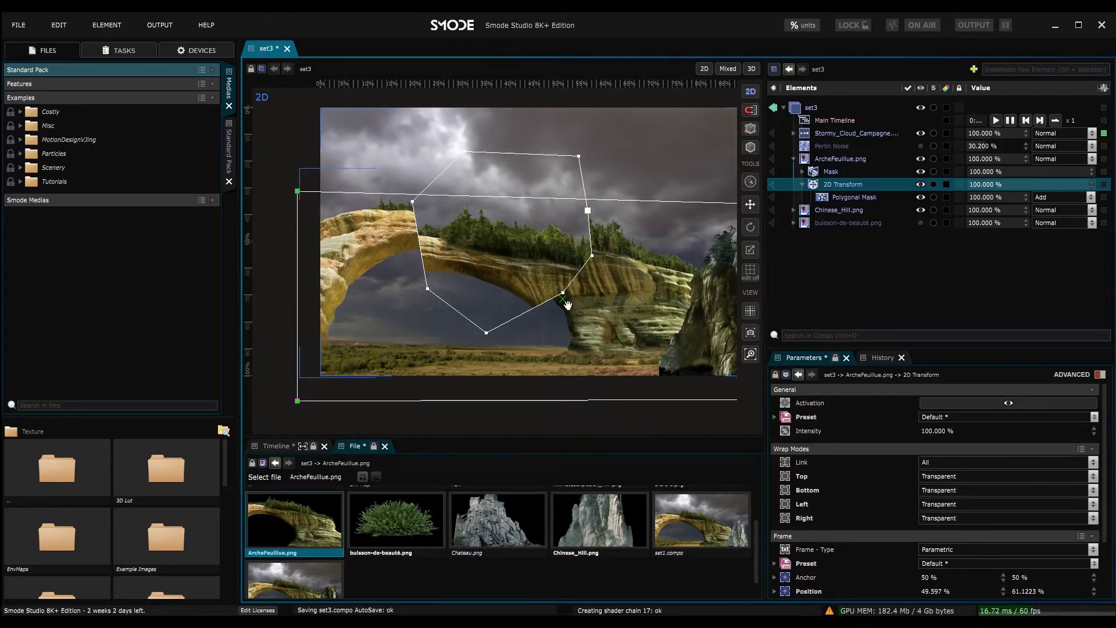
pyautogui.moveTo(1092, 184)
pyautogui.mouseDown()
pyautogui.moveTo(968, 184)
pyautogui.moveTo(1093, 184)
pyautogui.mouseUp()
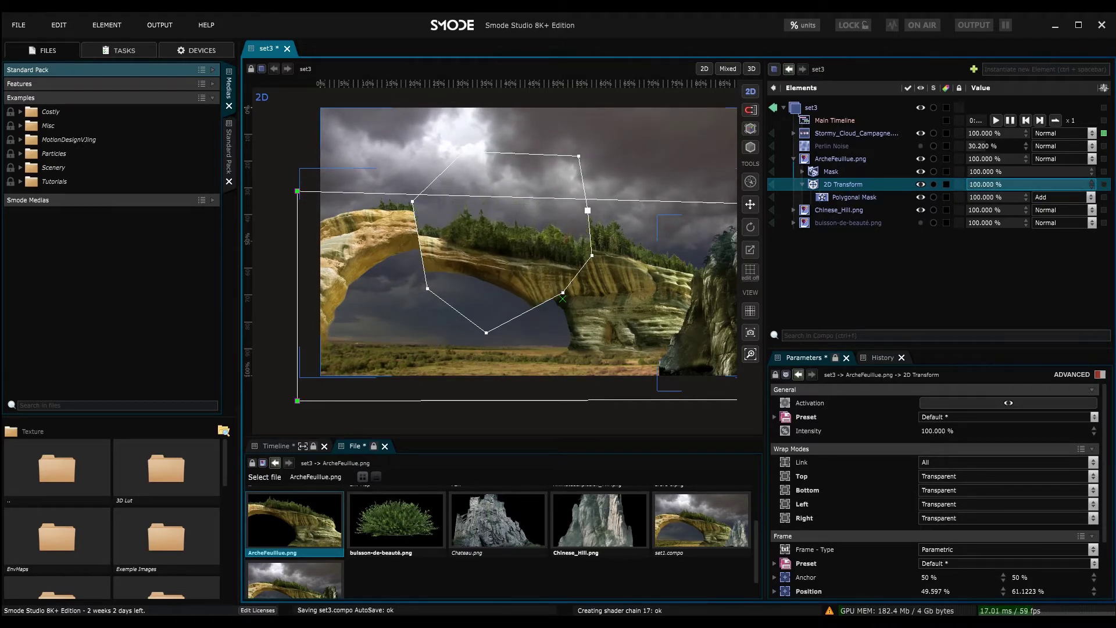
pyautogui.click(855, 197)
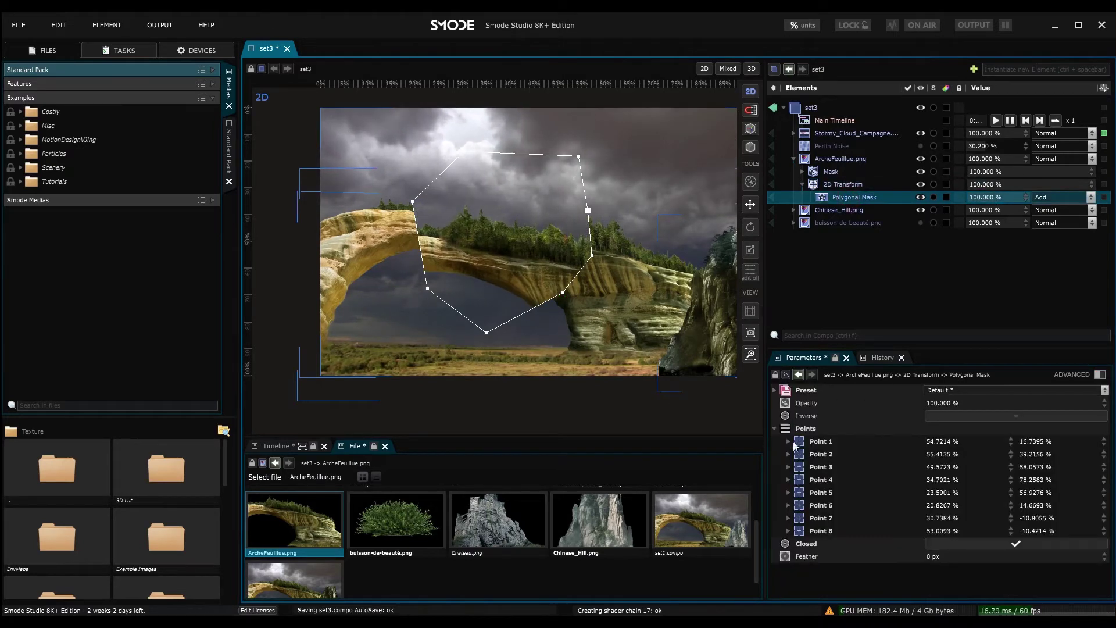
pyautogui.click(774, 429)
pyautogui.moveTo(937, 454); pyautogui.dragTo(1001, 454)
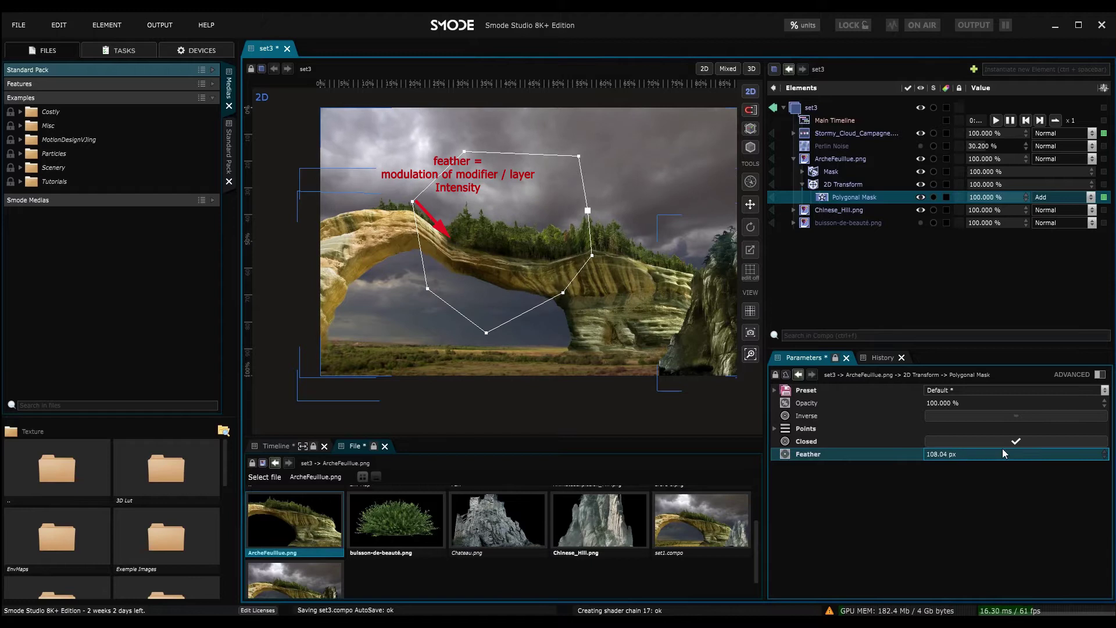
pyautogui.scroll(2, 573, 302)
# Drag the arch upward through its 2D Transform so the masked middle bends
pyautogui.click(843, 184)
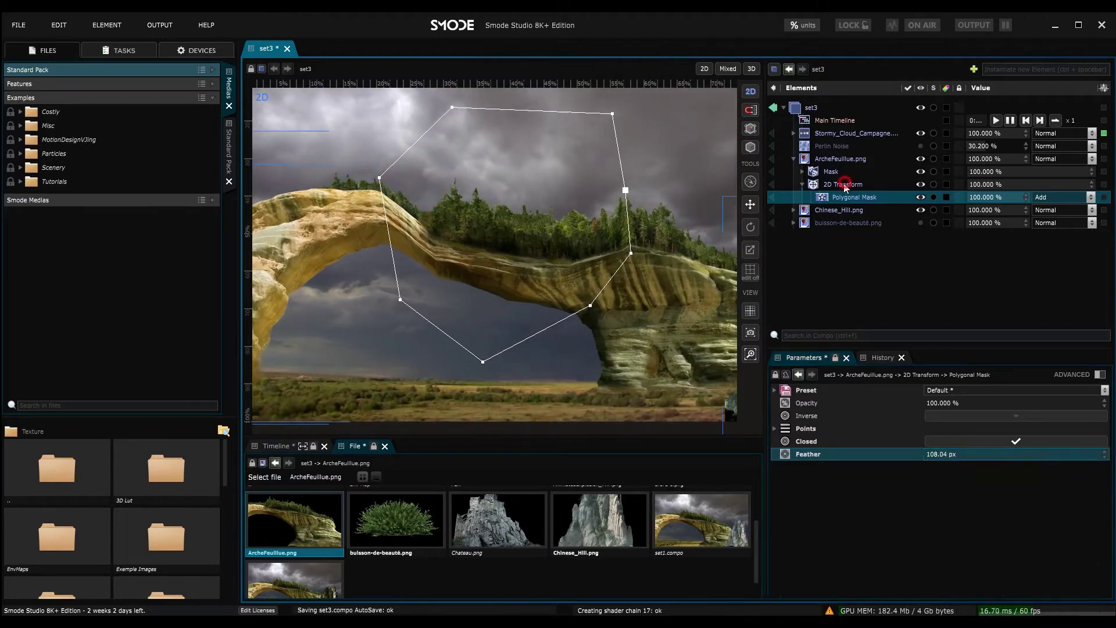
pyautogui.click(571, 296)
pyautogui.moveTo(561, 316)
pyautogui.mouseDown()
pyautogui.moveTo(582, 229)
pyautogui.moveTo(565, 301)
pyautogui.mouseUp()
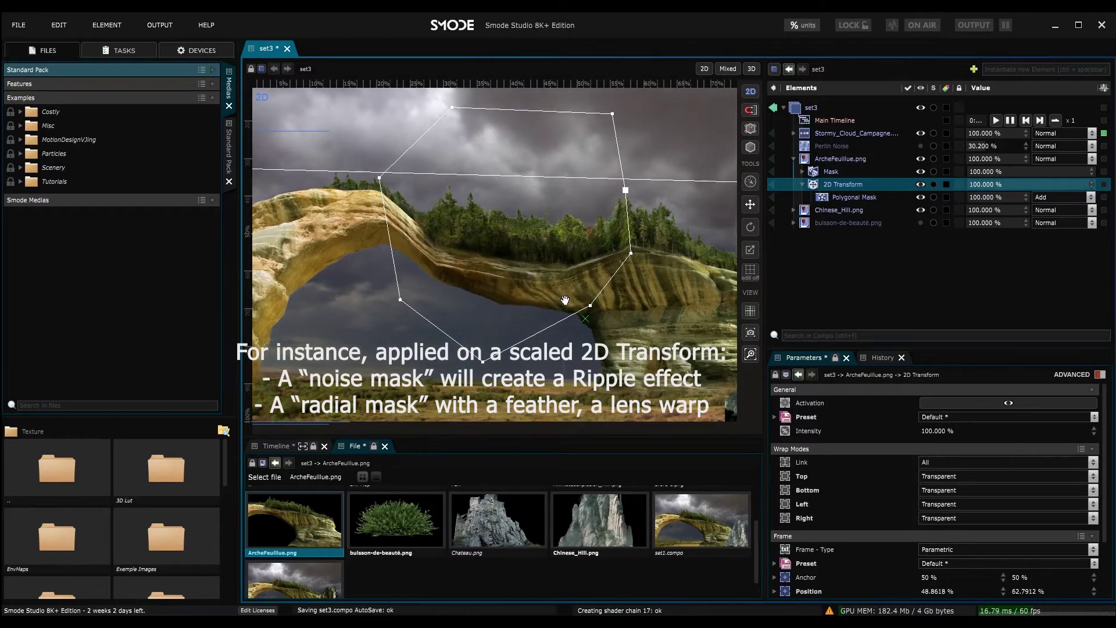
pyautogui.scroll(-1, 565, 301)
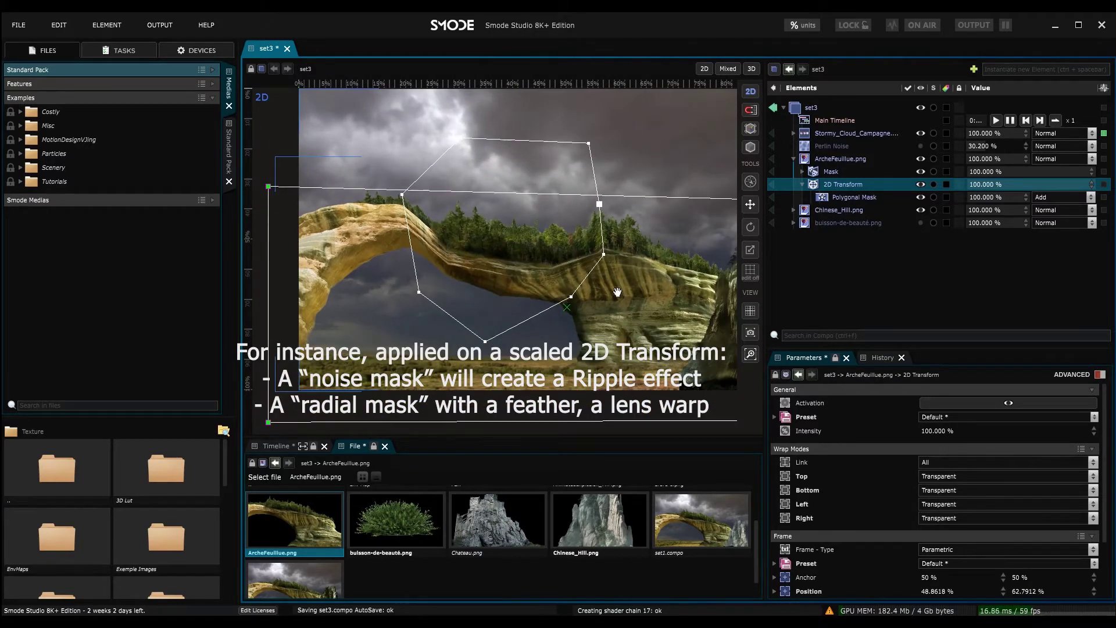
pyautogui.click(803, 184)
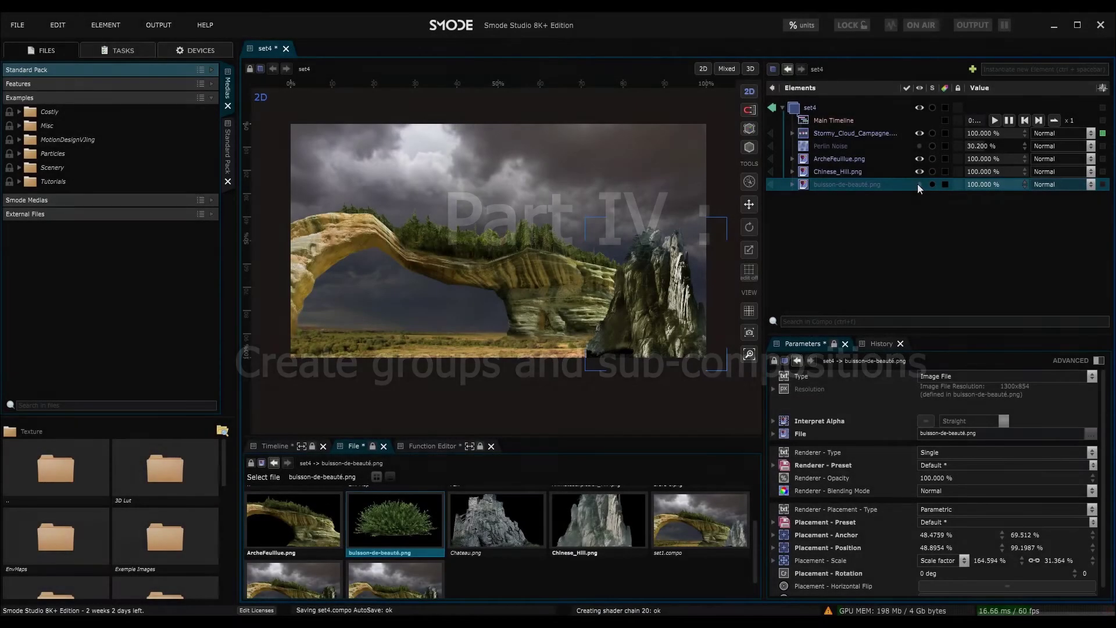
# Show buisson-de-beauté.png, move it above Chinese_Hill.png, and group it with ArcheFeuillue.png
pyautogui.click(919, 184)
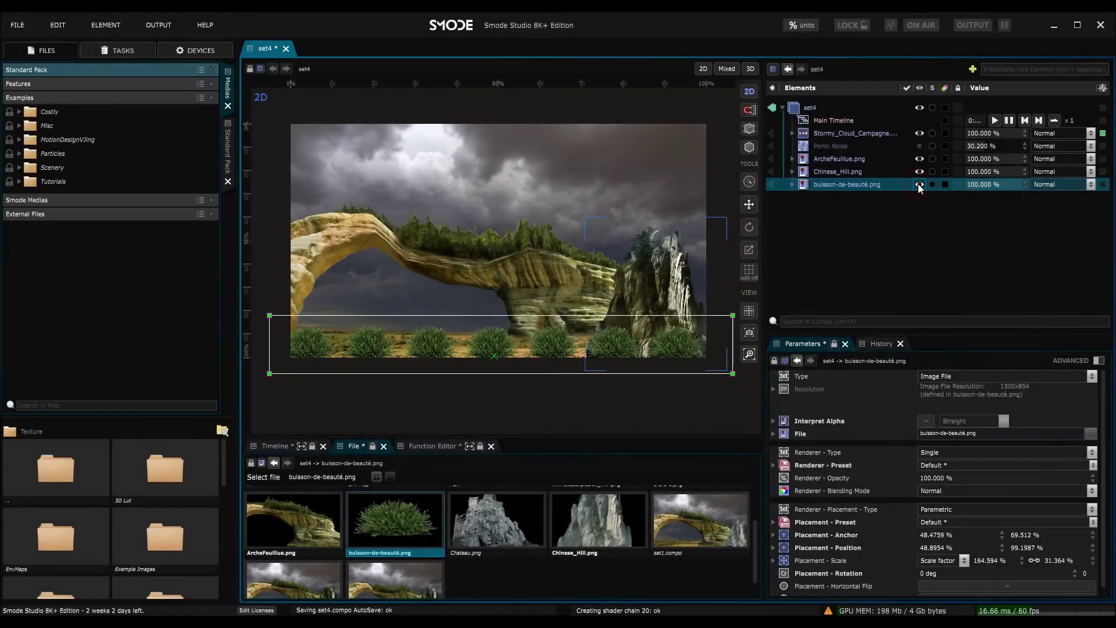
pyautogui.moveTo(833, 187); pyautogui.dragTo(829, 165)
pyautogui.keyDown('ctrl'); pyautogui.click(822, 161); pyautogui.keyUp('ctrl')
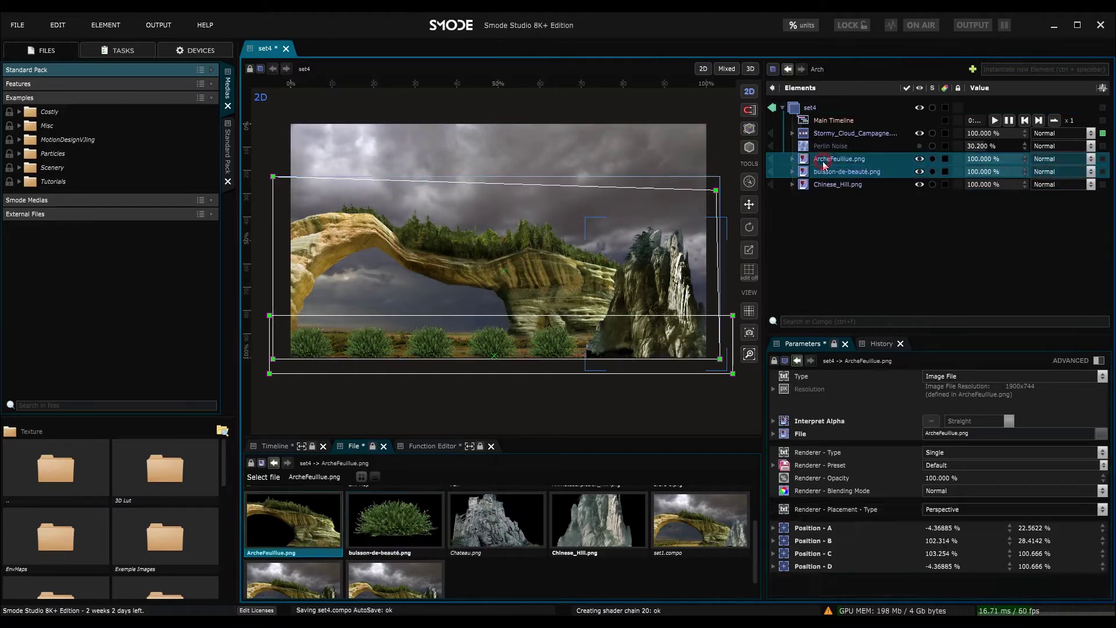
pyautogui.hotkey('ctrl', 'shift', 'g')
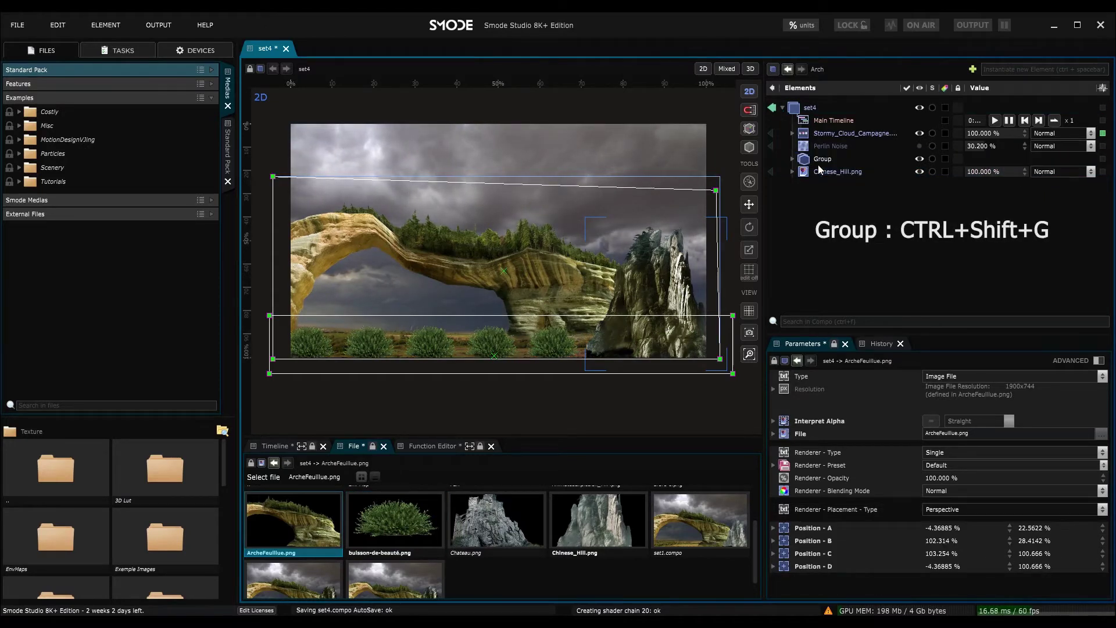
# Move the new Group right and check its Parametric placement type and actions menu
pyautogui.moveTo(444, 237); pyautogui.dragTo(481, 234)
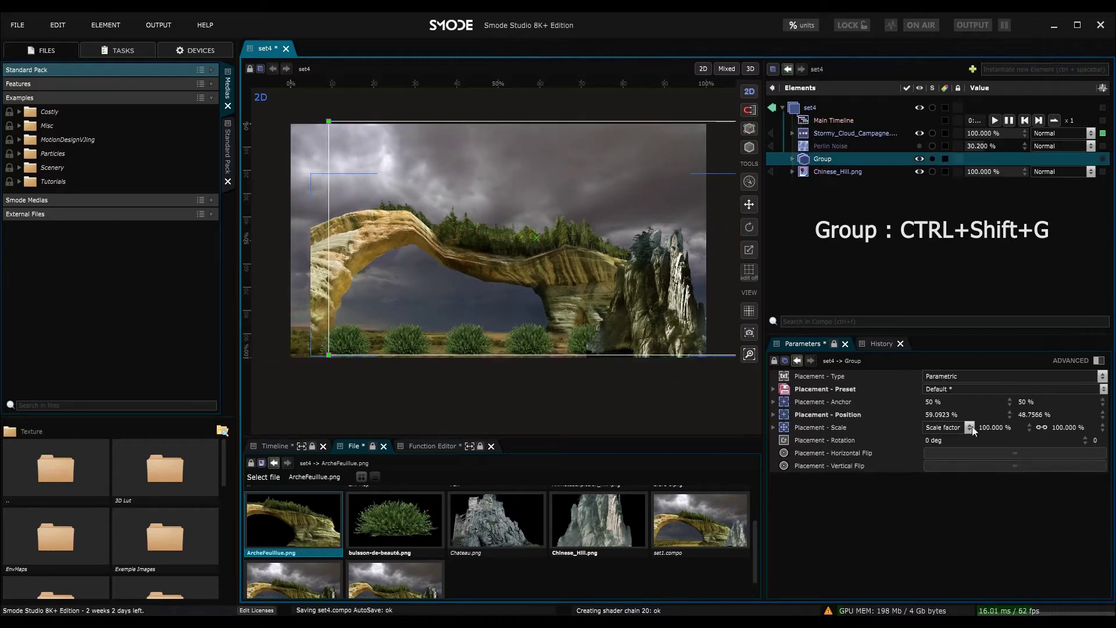
pyautogui.click(967, 380)
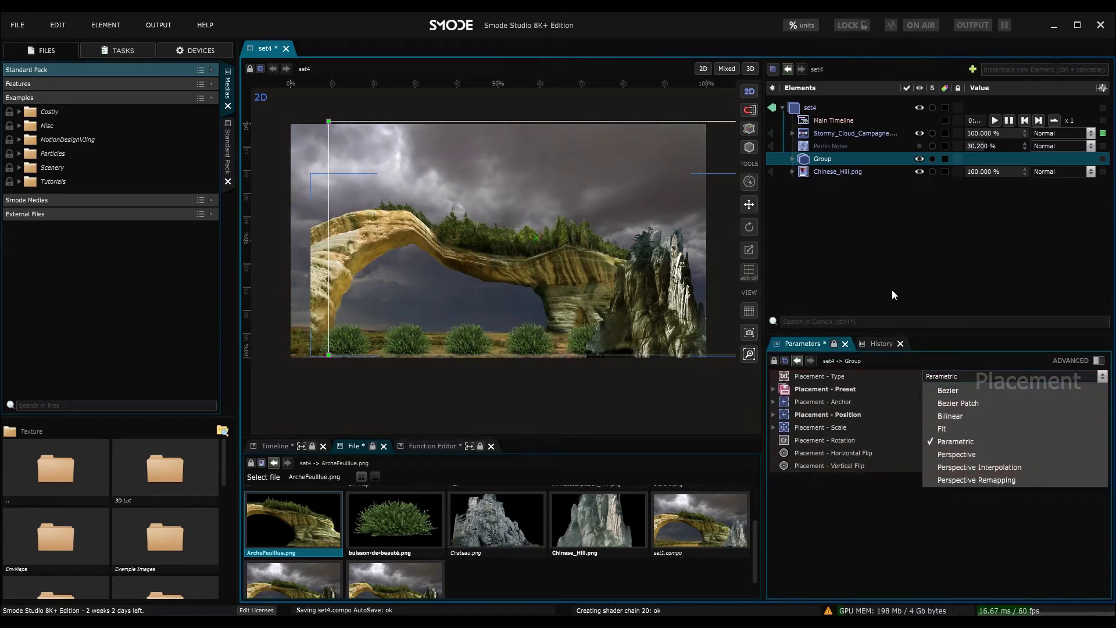
pyautogui.click(812, 175)
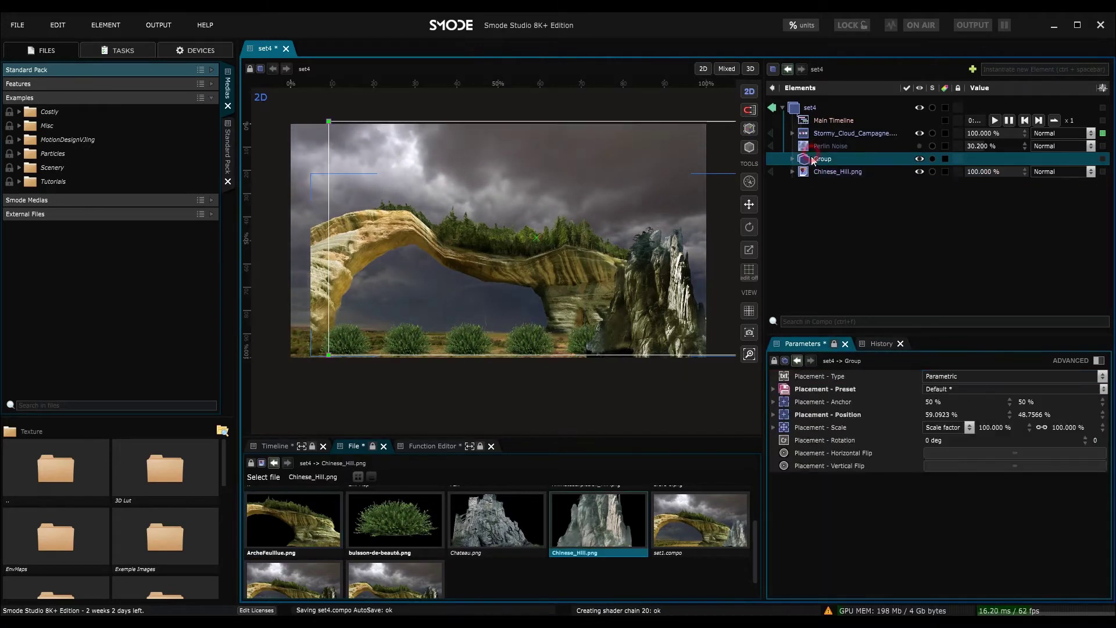
pyautogui.rightClick(811, 156)
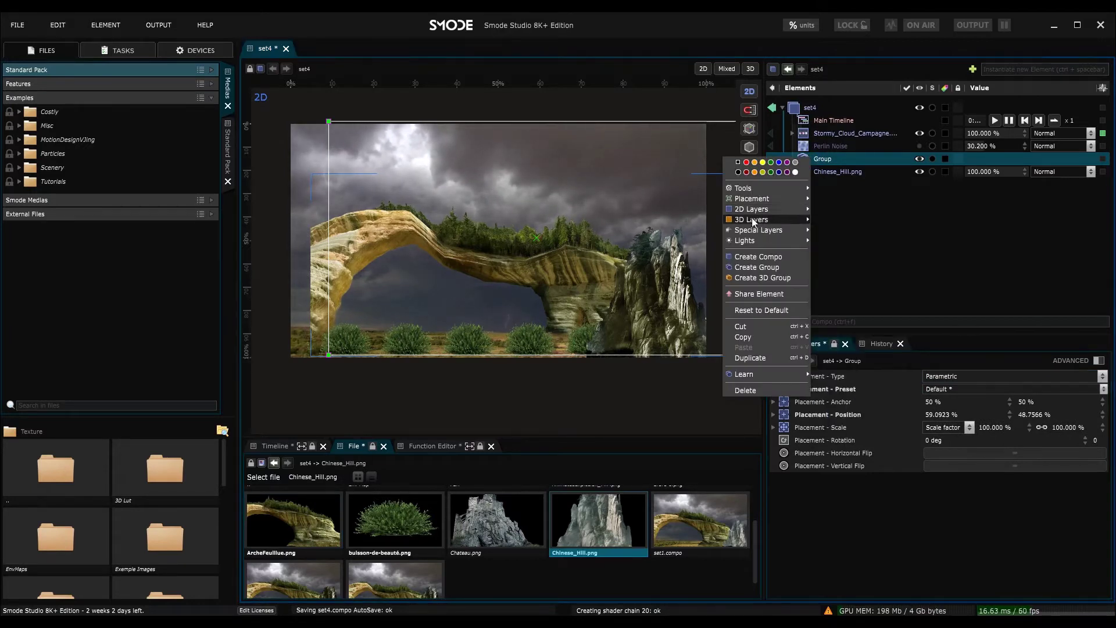
pyautogui.click(830, 166)
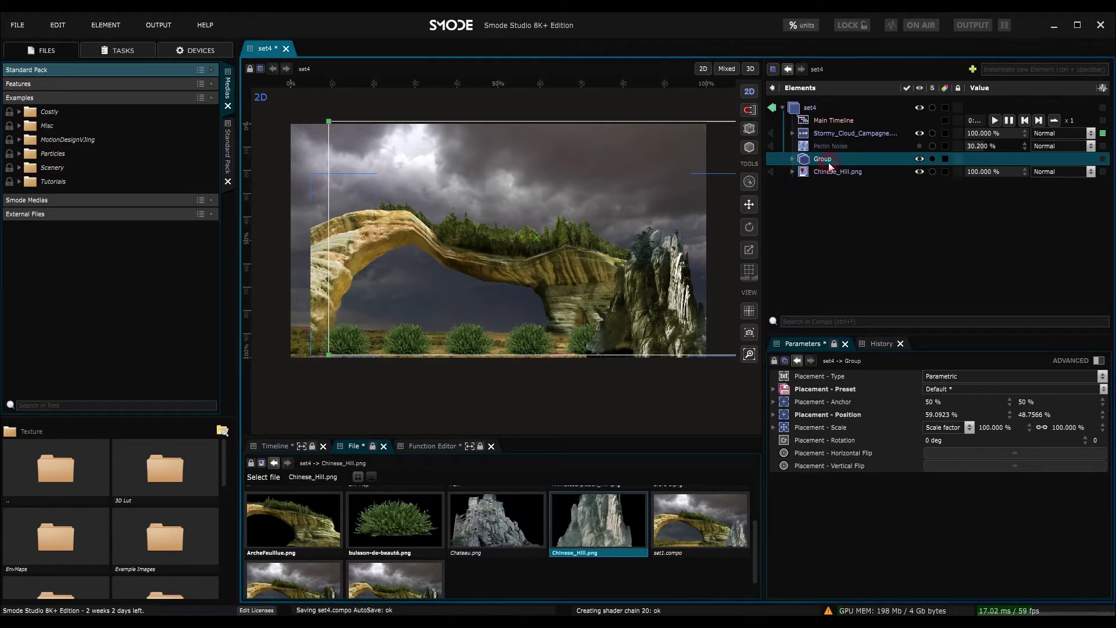
# Undo the group's move, ungroup, and make the arch and bushes a Compo with Ctrl+Shift+C
pyautogui.hotkey('ctrl', 'z')
pyautogui.click(792, 160)
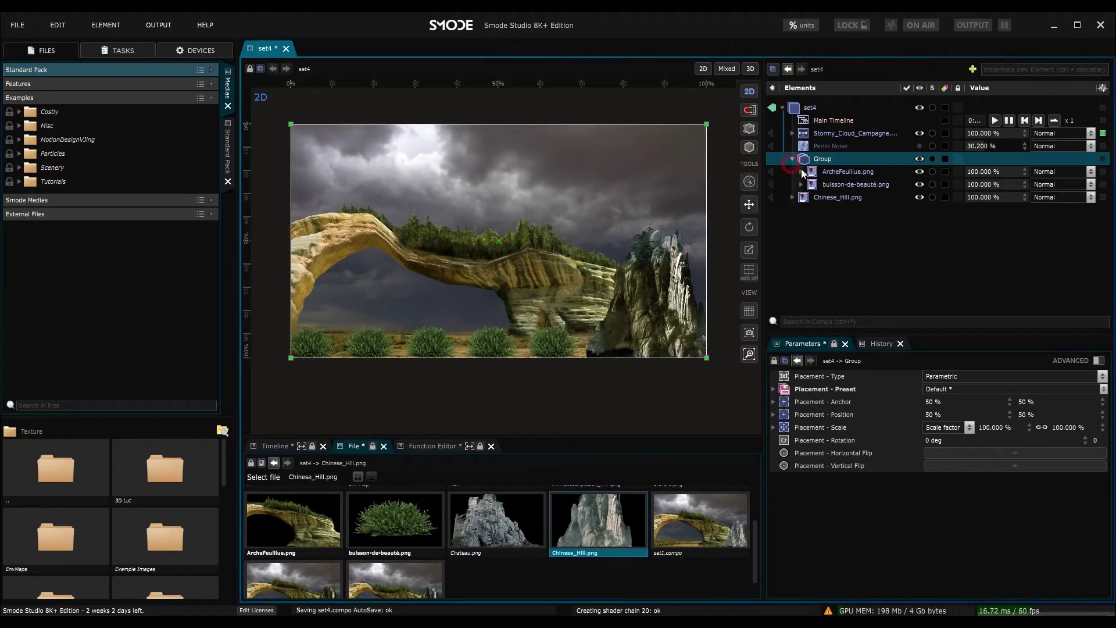
pyautogui.hotkey('ctrl', 'z')
pyautogui.keyDown('shift'); pyautogui.click(815, 172); pyautogui.keyUp('shift')
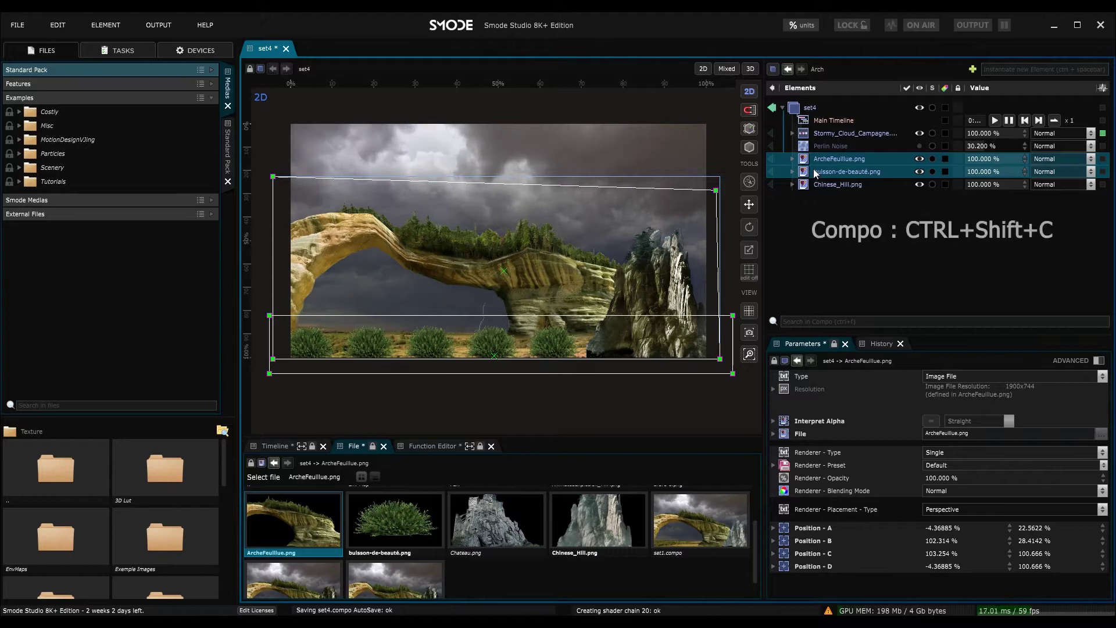
pyautogui.hotkey('ctrl', 'shift', 'c')
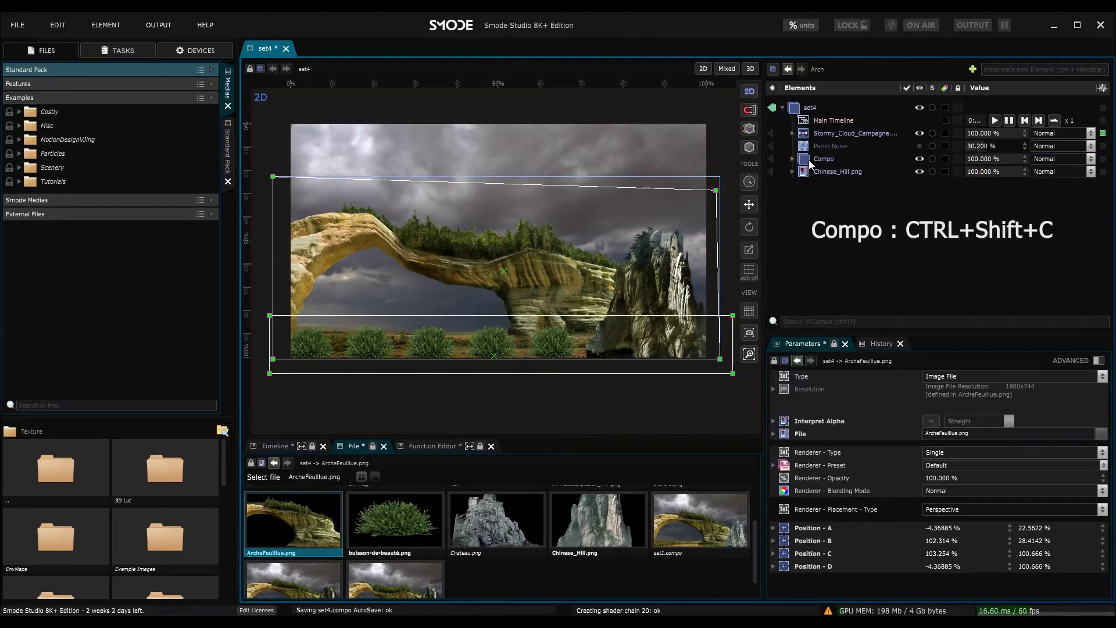
# Try moving the Compo right, reset it back to centre, and check its actions menu
pyautogui.click(811, 162)
pyautogui.moveTo(536, 238); pyautogui.dragTo(581, 237)
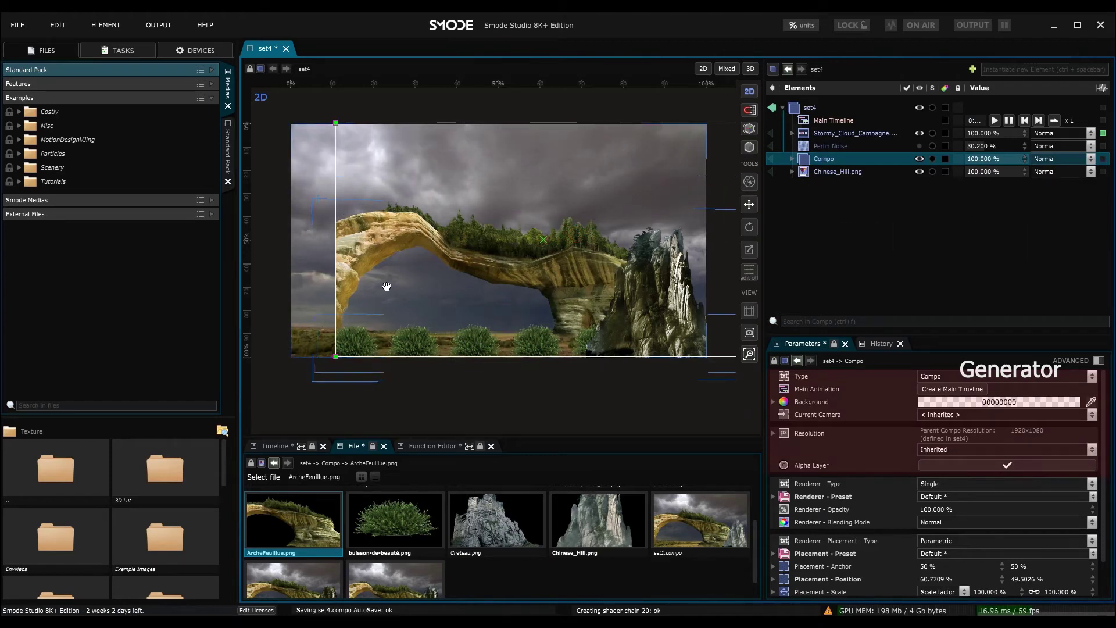
pyautogui.hotkey('ctrl', 'z')
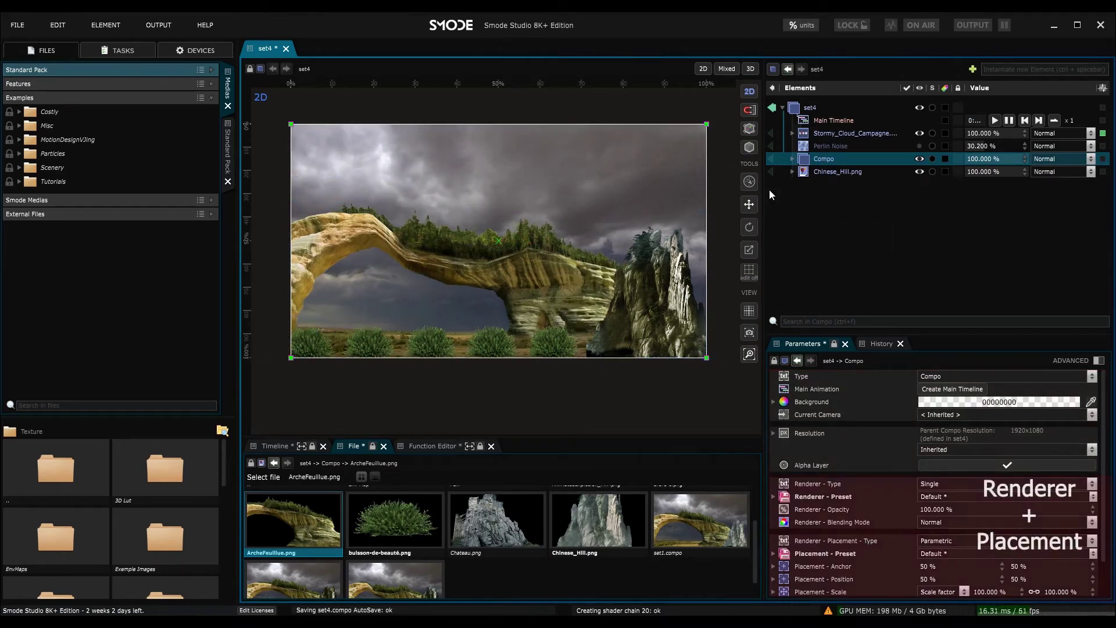
pyautogui.rightClick(808, 161)
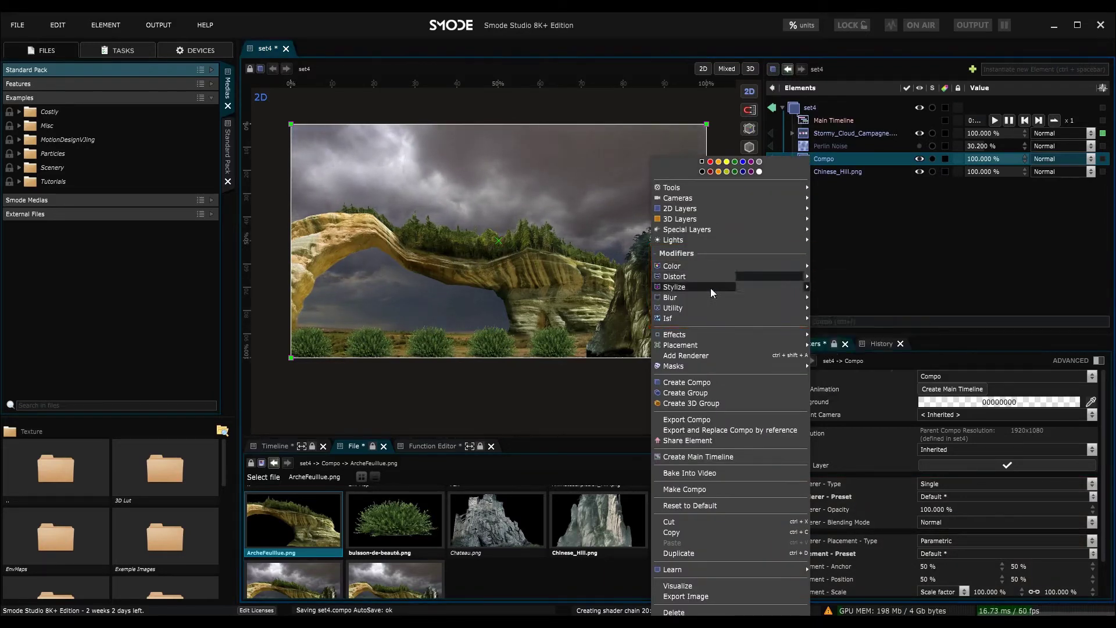
pyautogui.moveTo(706, 300)
pyautogui.click(924, 183)
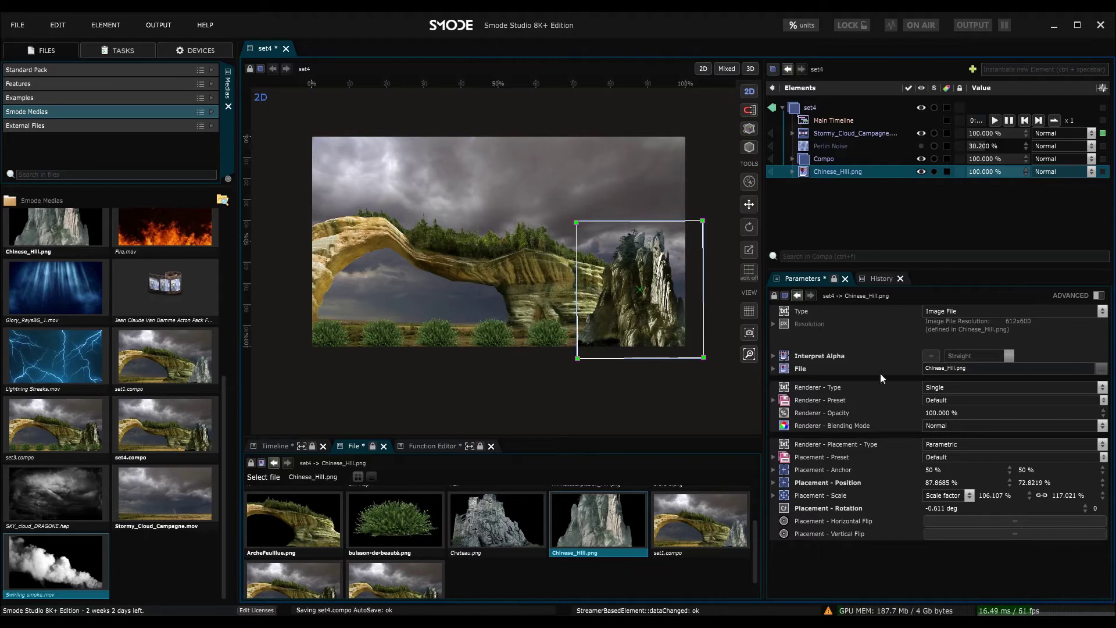
# Add Swirling smoke.mov with Screen blending, play it standalone, and scale it to 50.24% at lower left
pyautogui.moveTo(82, 561); pyautogui.dragTo(854, 221)
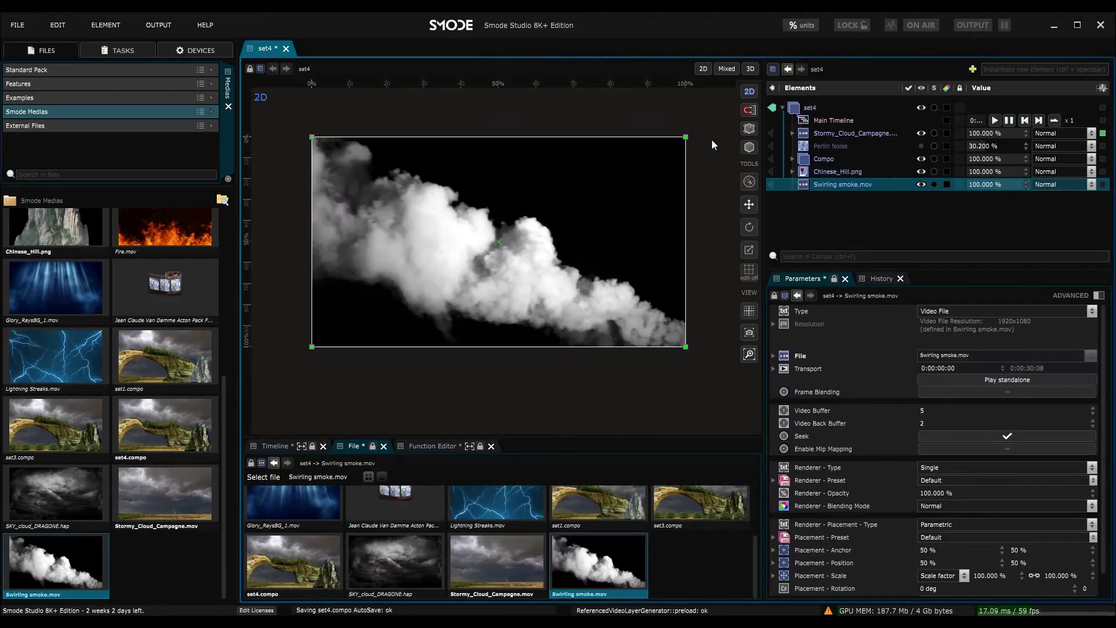
pyautogui.click(1079, 184)
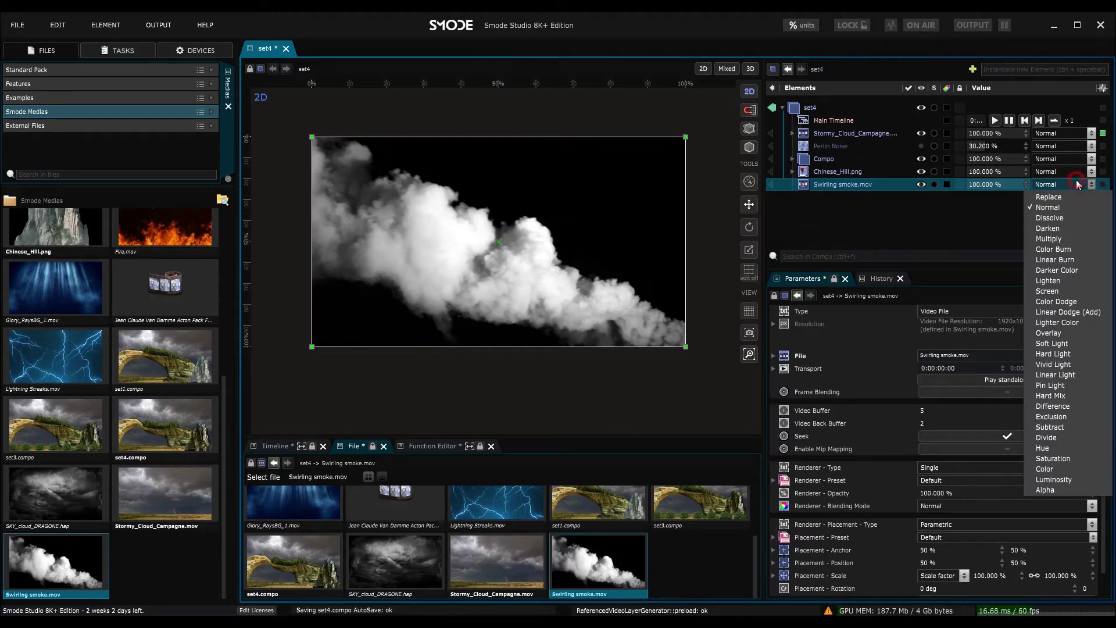
pyautogui.click(1062, 291)
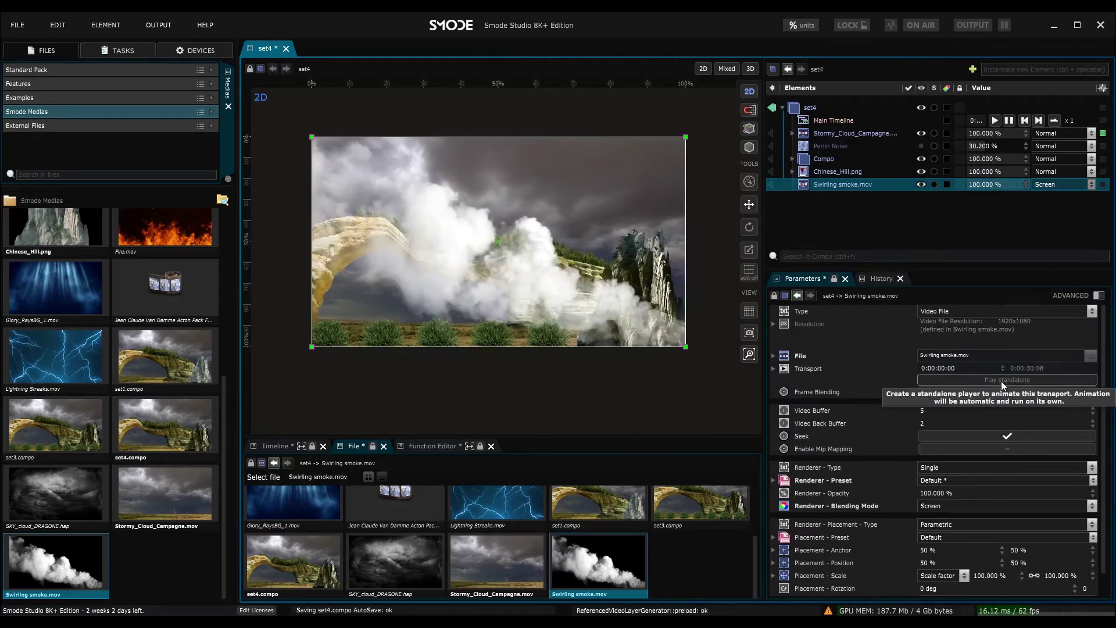
pyautogui.click(1001, 381)
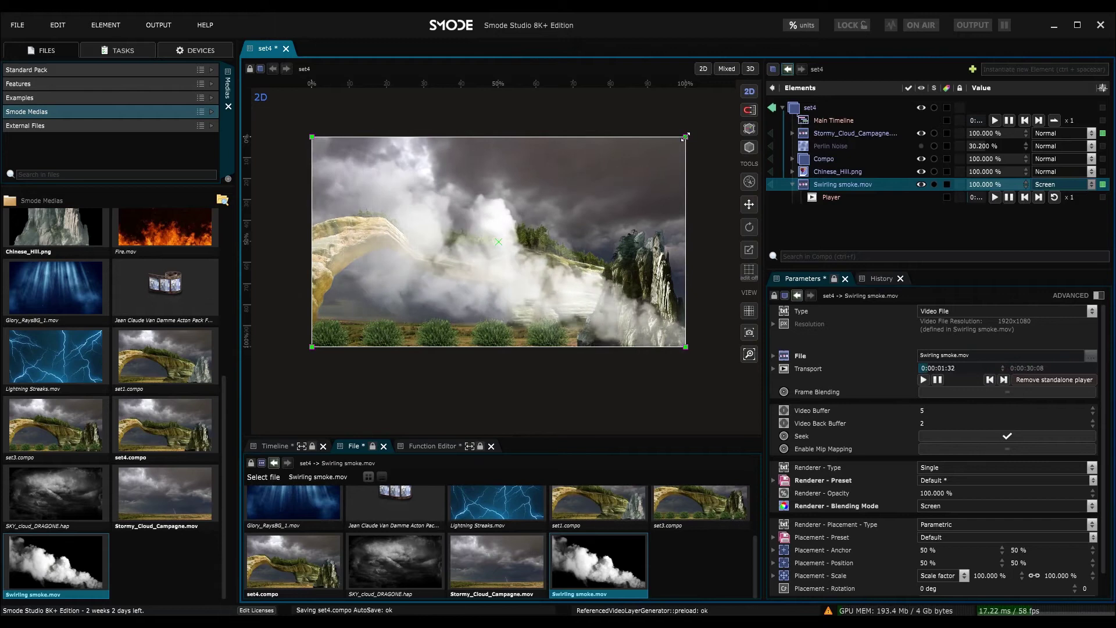
pyautogui.moveTo(686, 137); pyautogui.dragTo(496, 235)
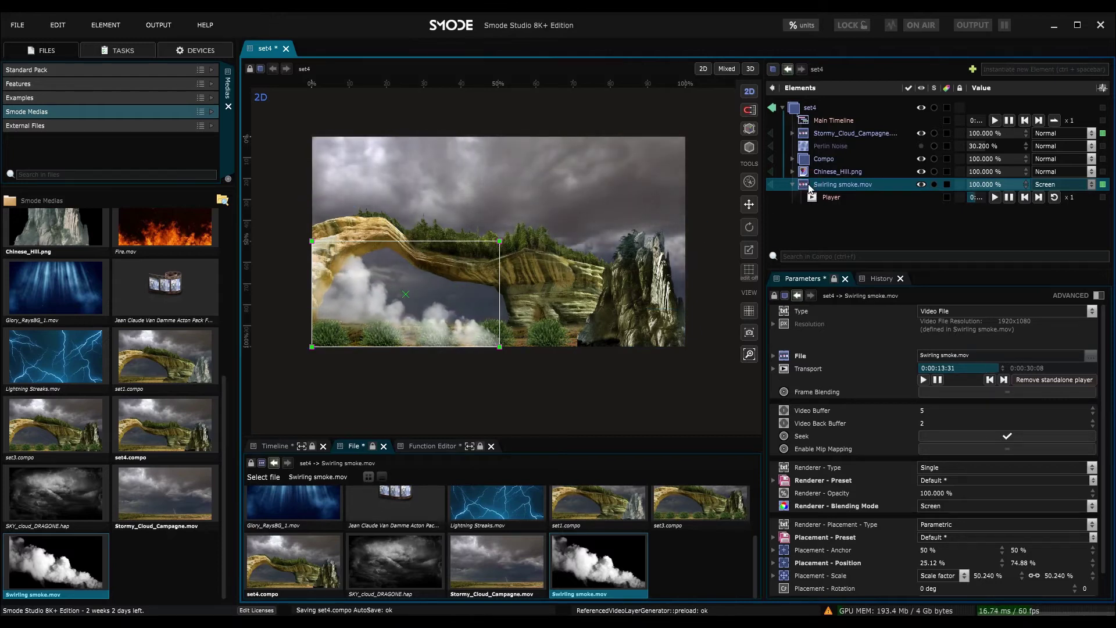
pyautogui.hotkey('ctrl', 'd')
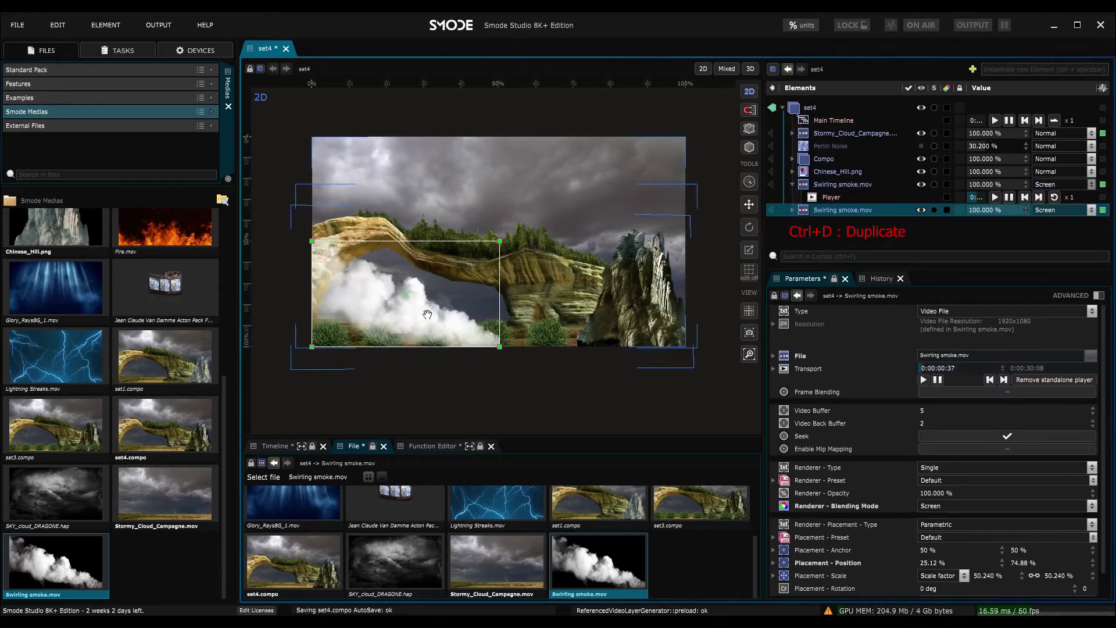
pyautogui.moveTo(428, 315); pyautogui.dragTo(615, 318)
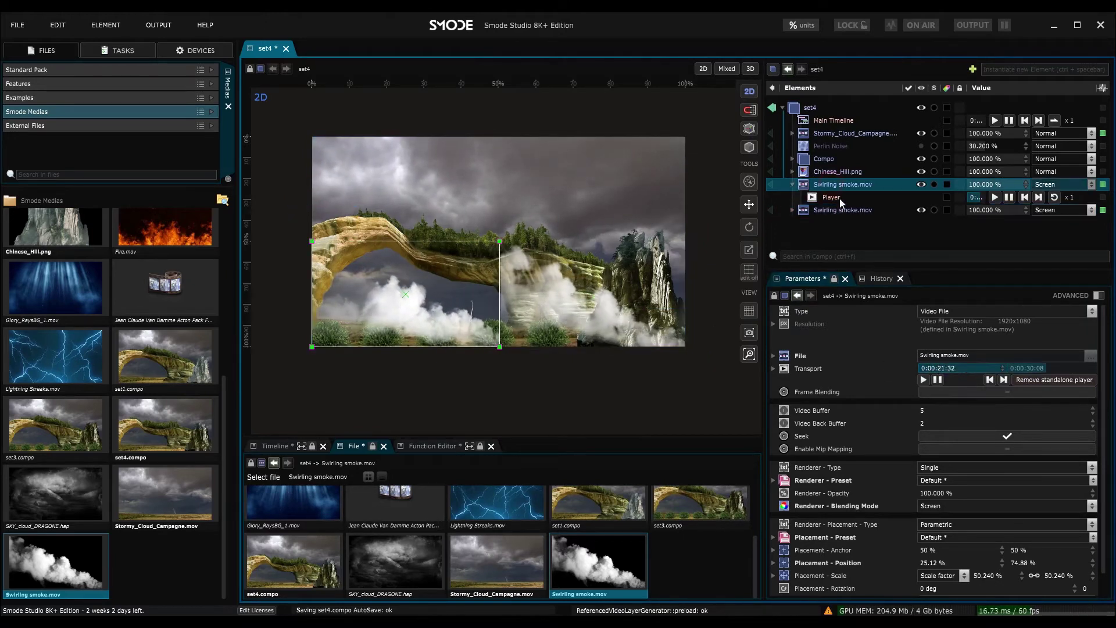
pyautogui.press('Delete')
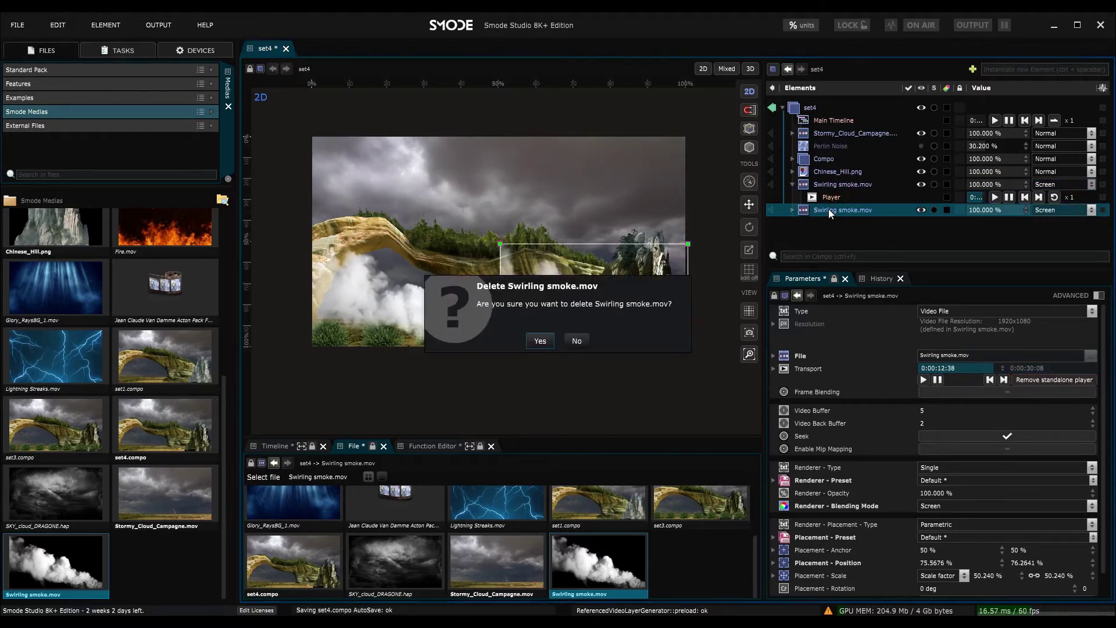
pyautogui.press('Return')
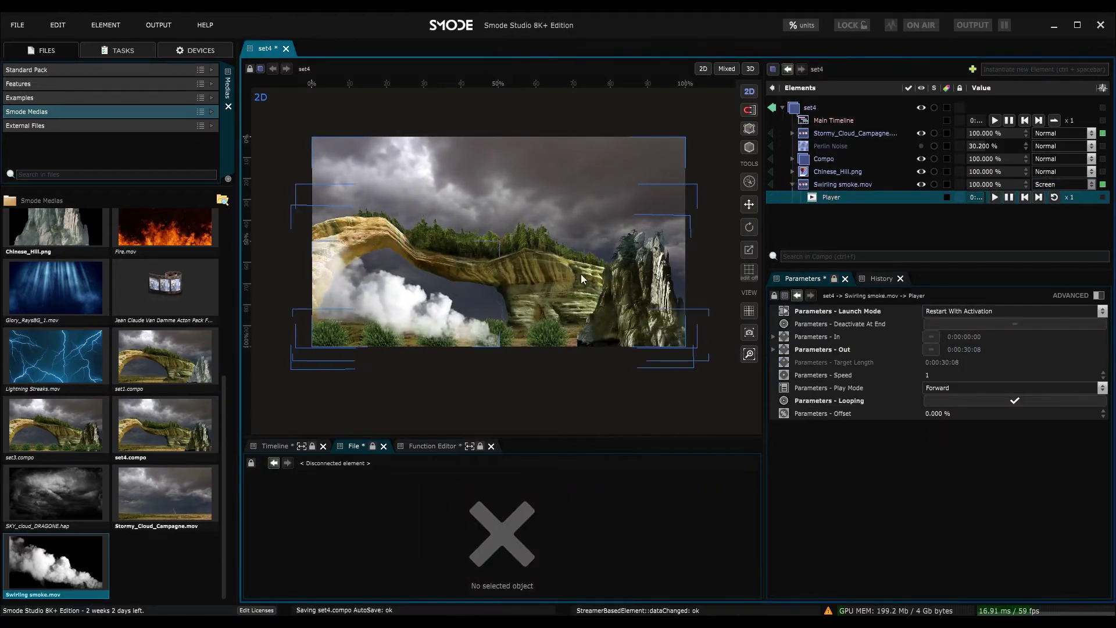
# Render Swirling smoke.mov through a Group Renderer and move the second Parametric copy right of the arch
pyautogui.click(816, 187)
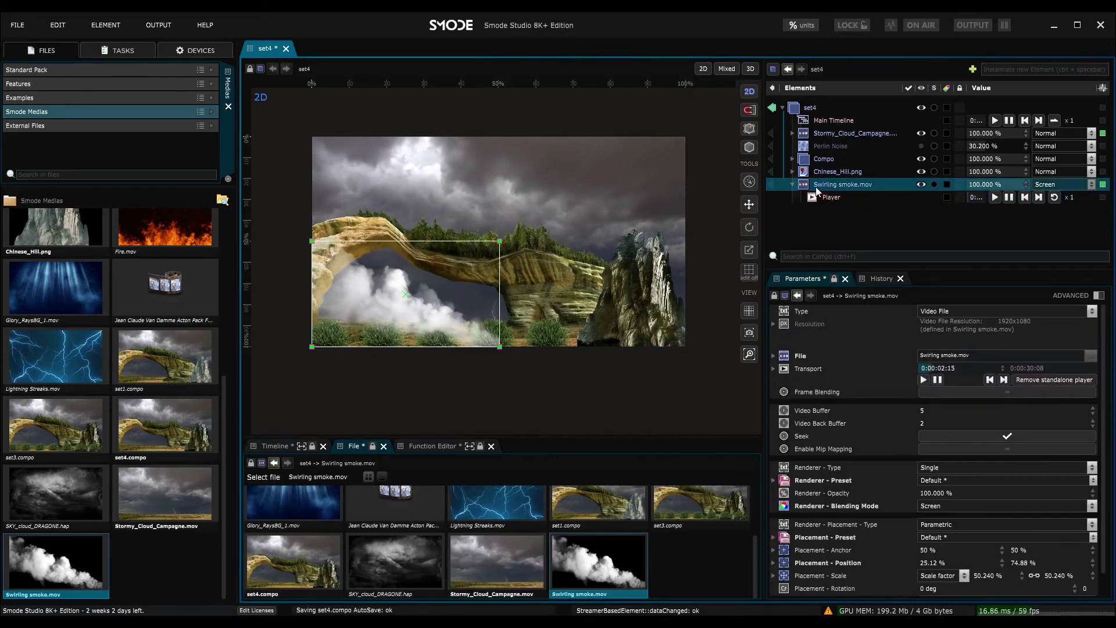
pyautogui.hotkey('ctrl', 'shift', 'a')
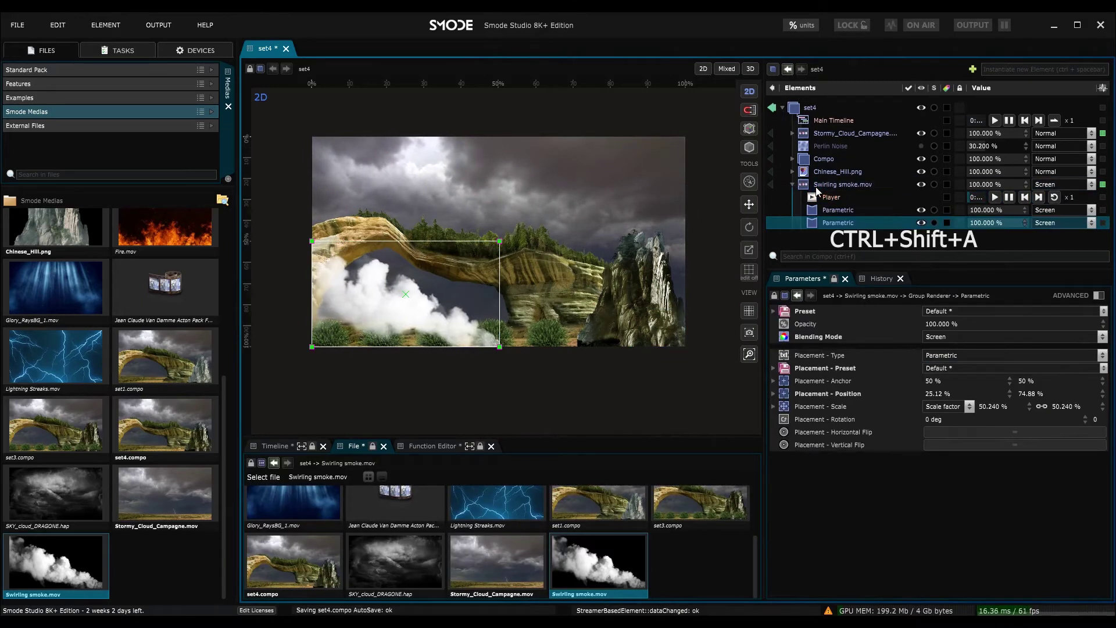
pyautogui.moveTo(494, 315); pyautogui.dragTo(685, 321)
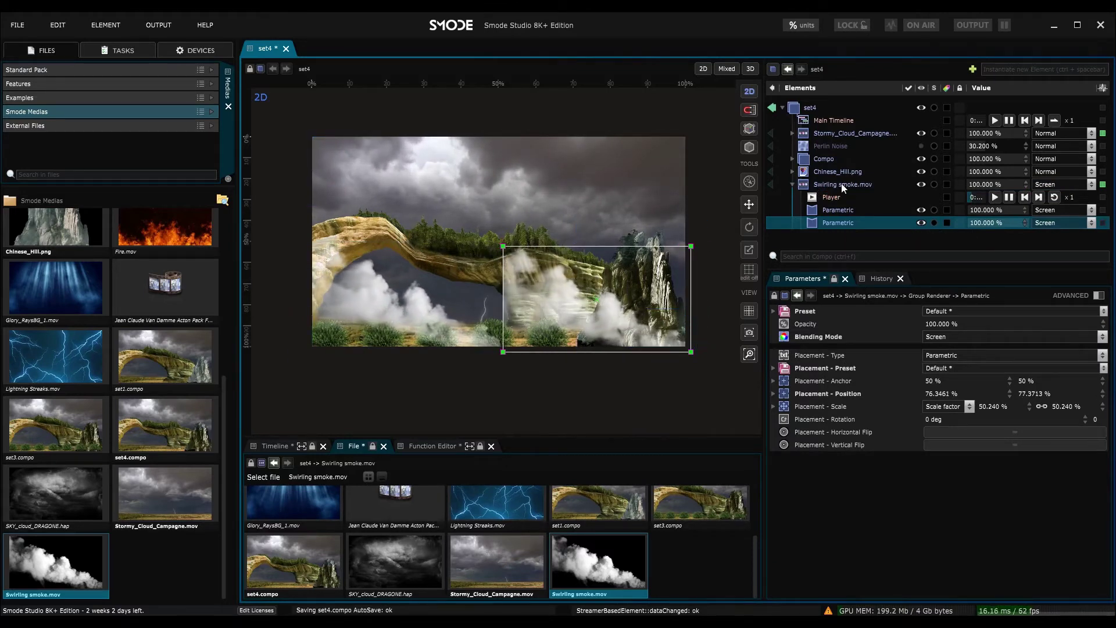
# Compare the two Parametric renderers' placements, keeping the Parametric placement type
pyautogui.click(822, 185)
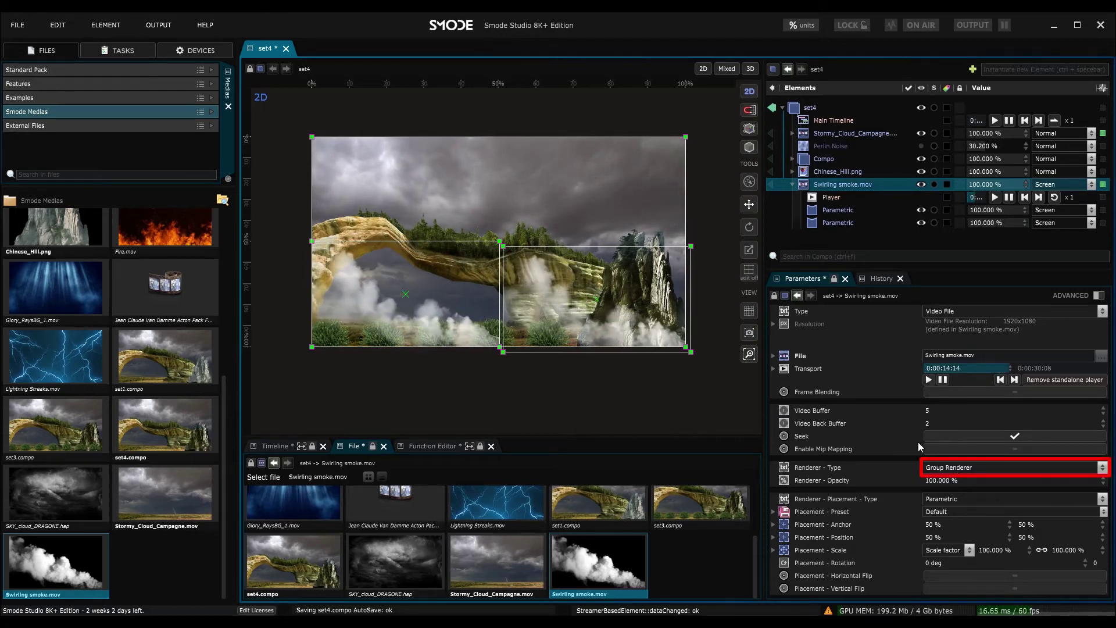
pyautogui.click(838, 210)
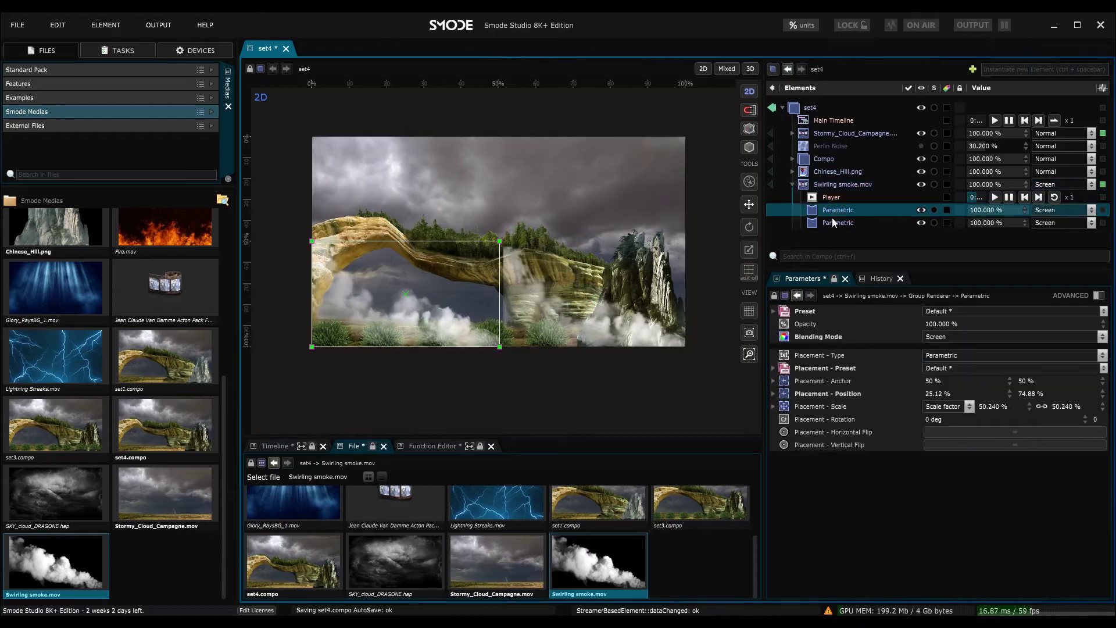
pyautogui.click(832, 222)
pyautogui.click(835, 211)
pyautogui.click(833, 223)
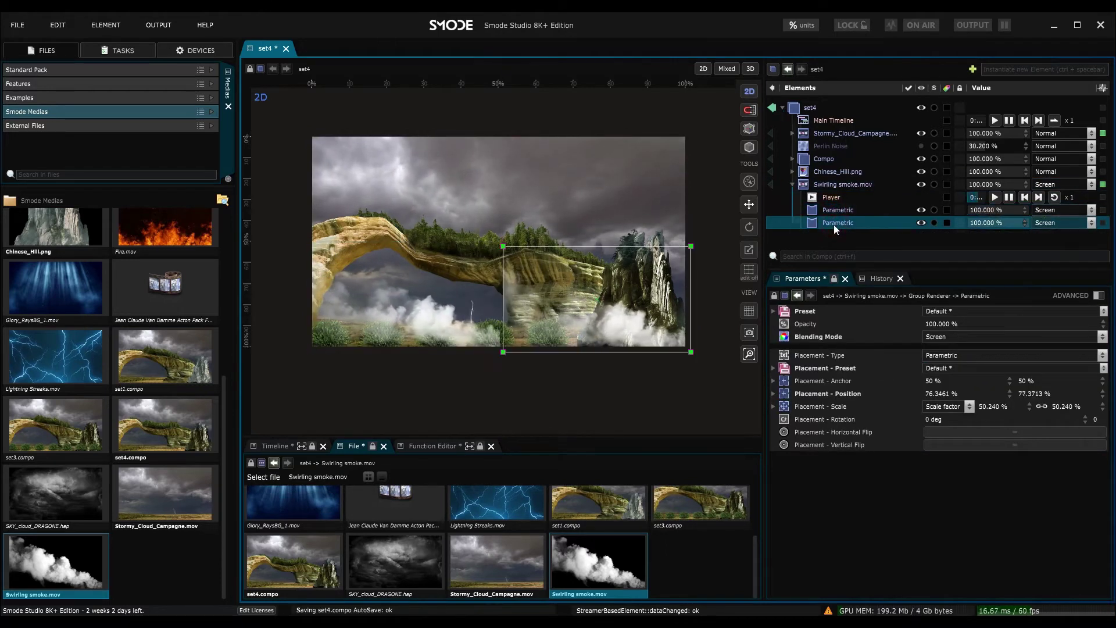
pyautogui.click(843, 352)
pyautogui.click(961, 356)
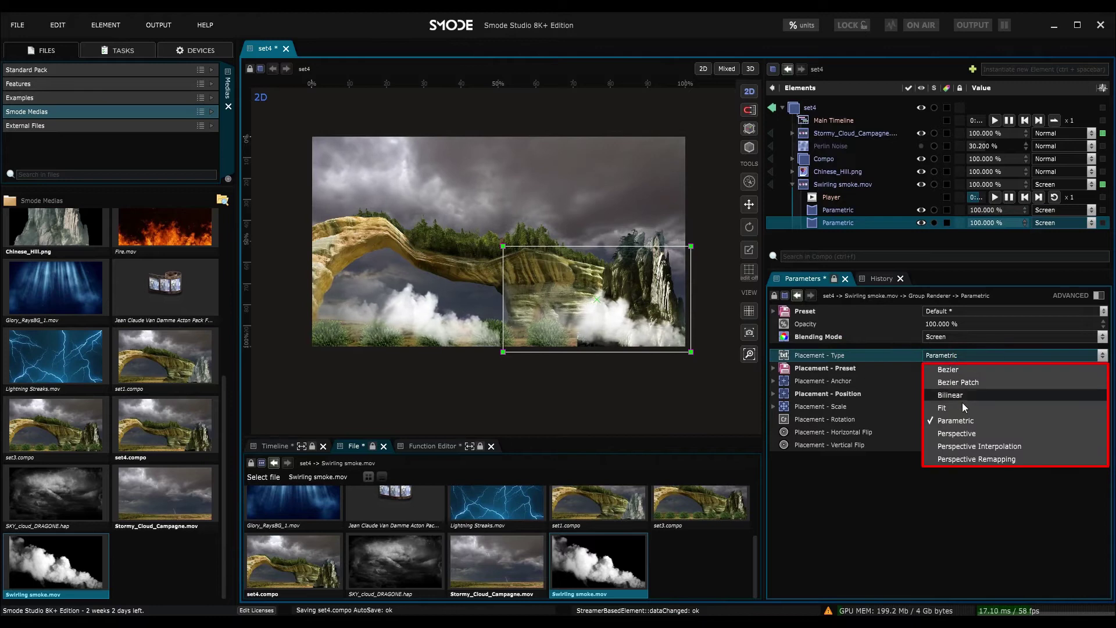
pyautogui.click(825, 359)
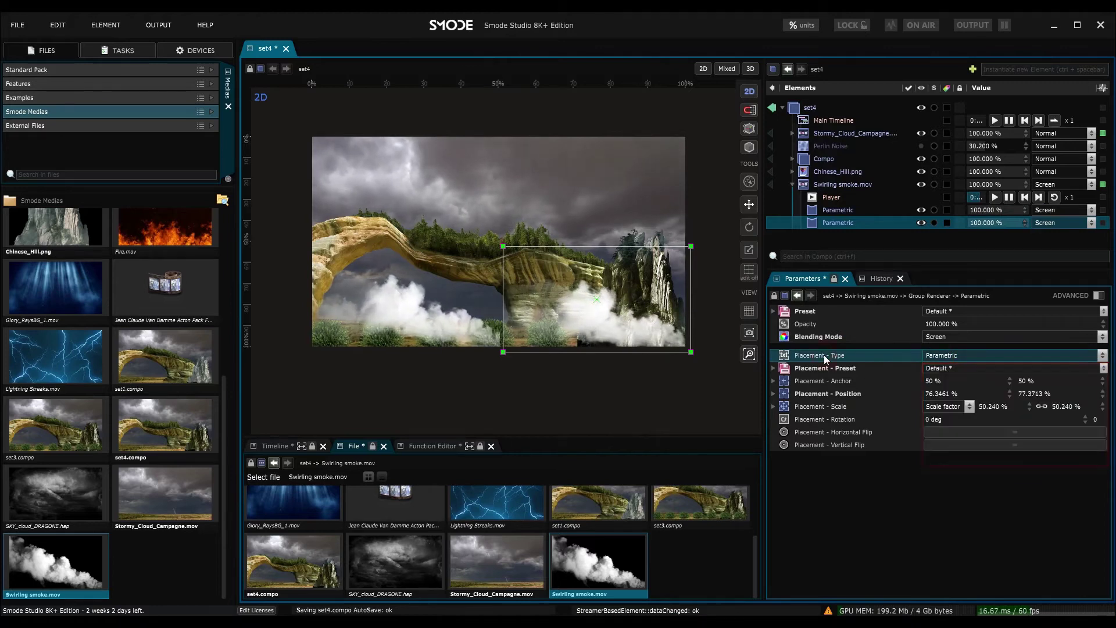
# Duplicate the Parametric smoke renderer with Ctrl+D, move a copy upward, and select the three extras
pyautogui.click(822, 186)
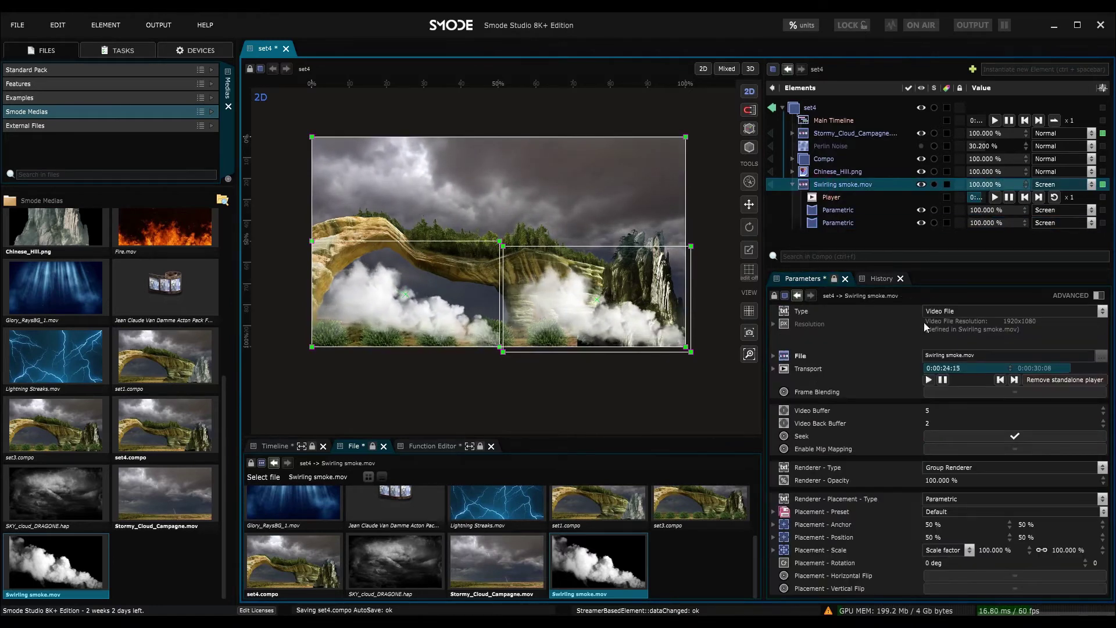
pyautogui.click(820, 211)
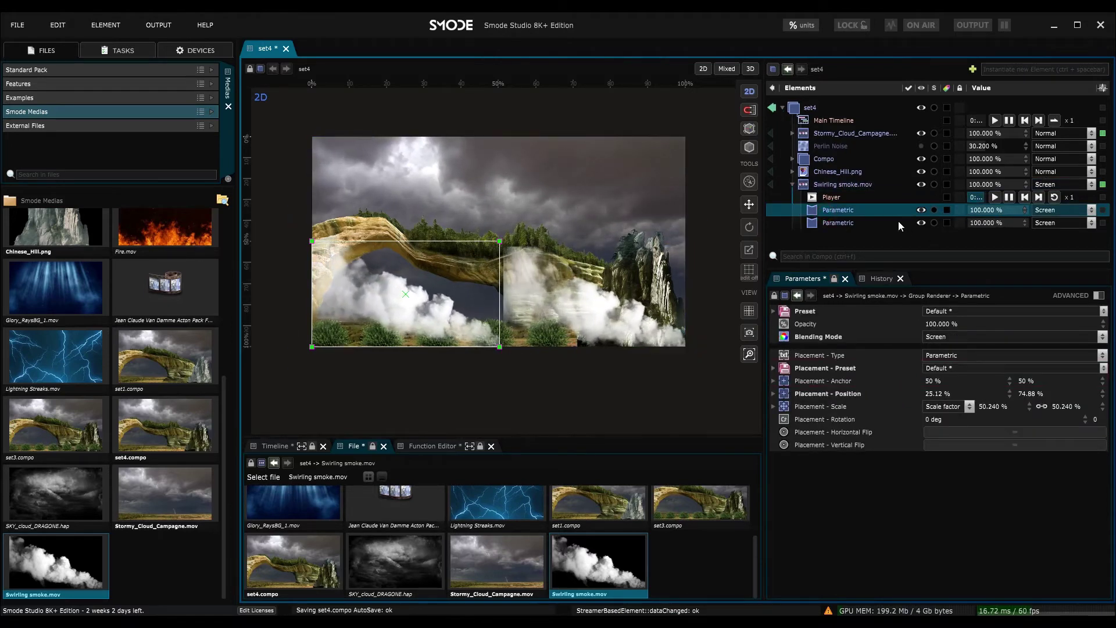
pyautogui.hotkey('ctrl', 'd')
pyautogui.moveTo(435, 273); pyautogui.dragTo(555, 248)
pyautogui.hotkey('ctrl', 'd')
pyautogui.hotkey('ctrl', 'd')
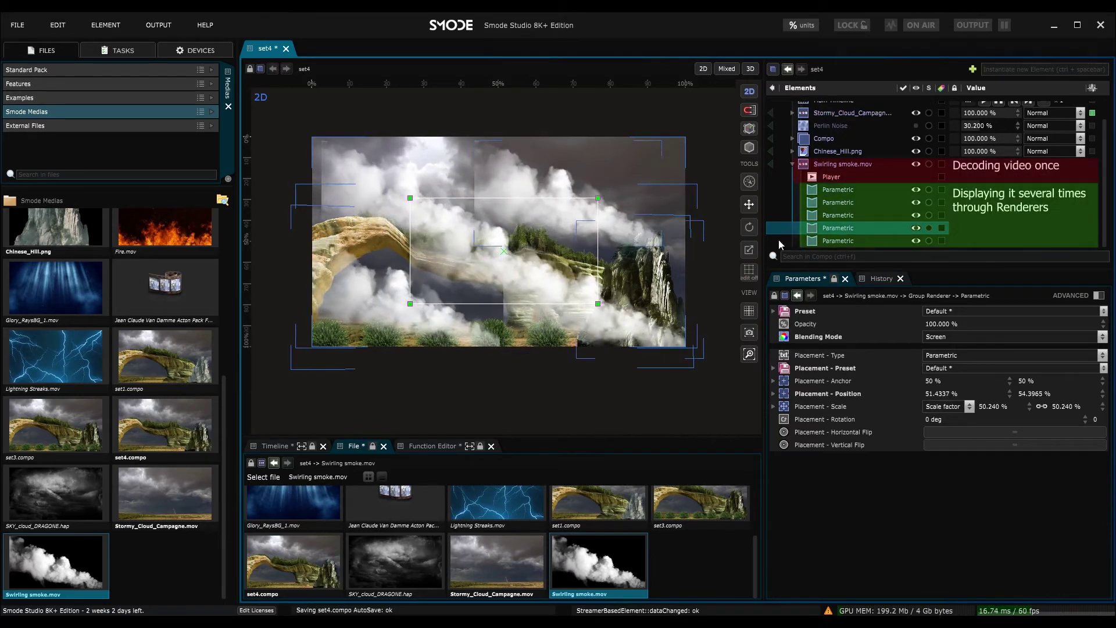
pyautogui.click(840, 204)
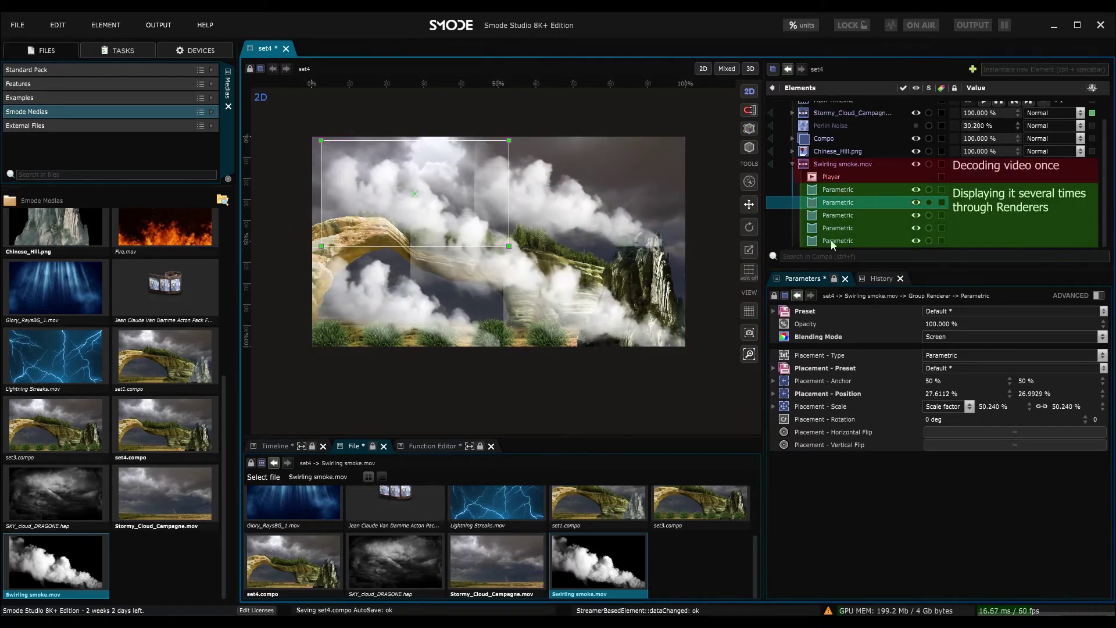
pyautogui.click(838, 215)
pyautogui.keyDown('shift'); pyautogui.click(836, 243); pyautogui.keyUp('shift')
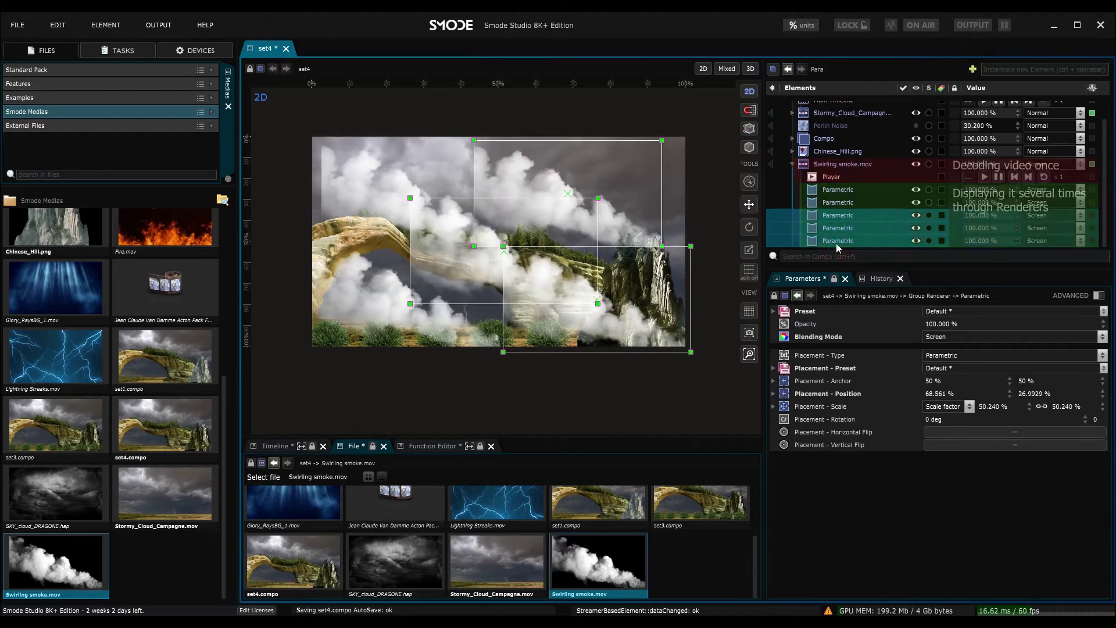
# Delete the three extra Parametric renderers and enlarge the elements list
pyautogui.press('Delete')
pyautogui.press('Return')
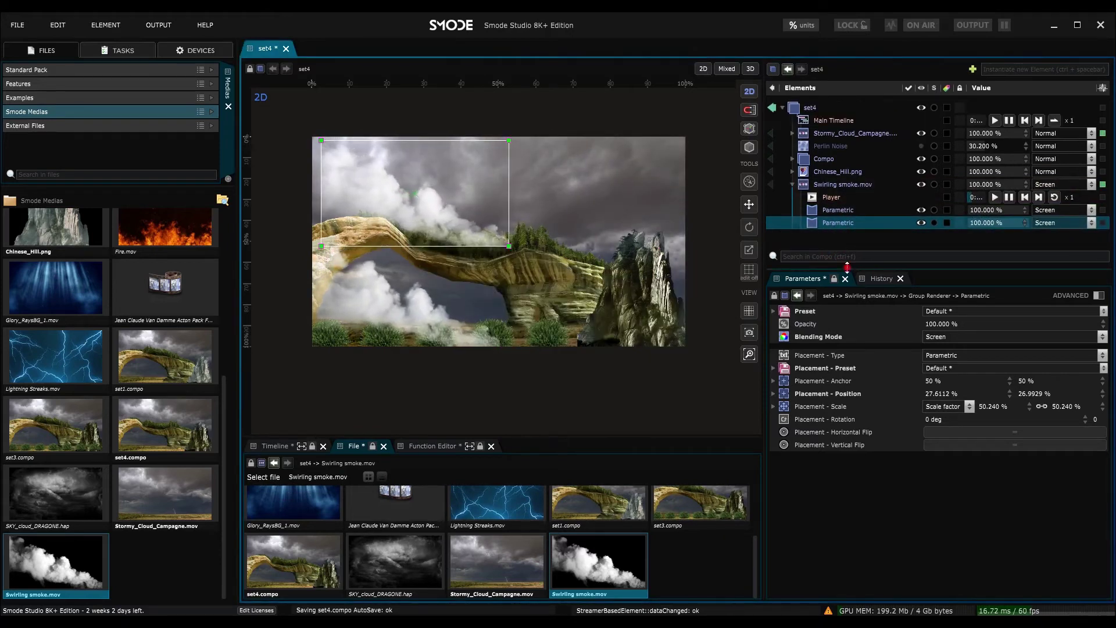
pyautogui.moveTo(847, 266); pyautogui.dragTo(847, 314)
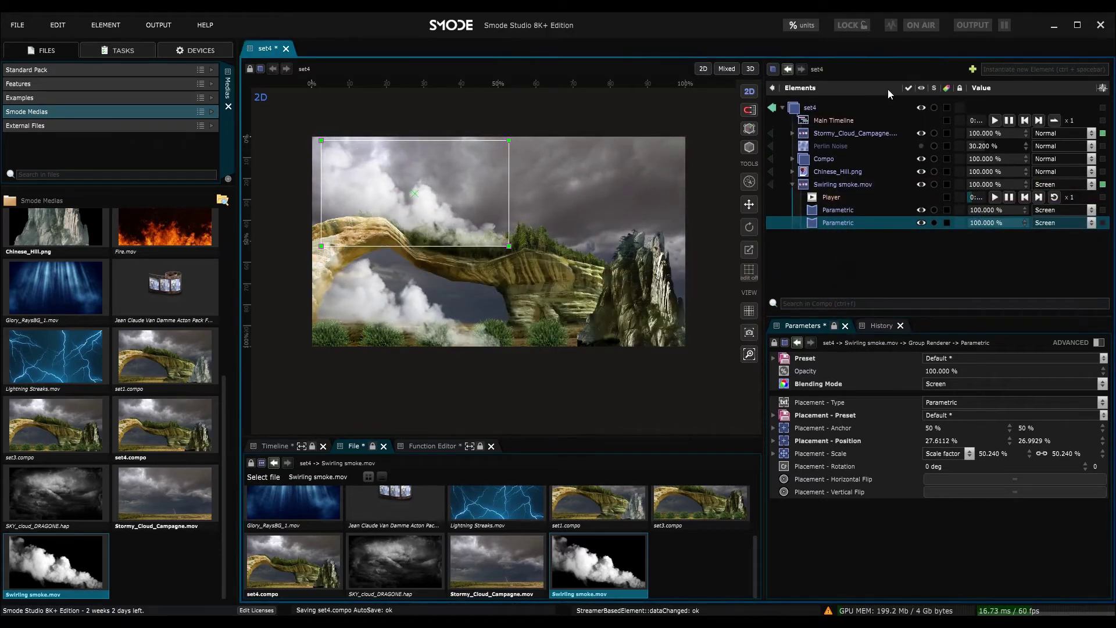
# Place the second smoke copy at lower right (73.56%/75.99%) with width 53.013%
pyautogui.click(891, 24)
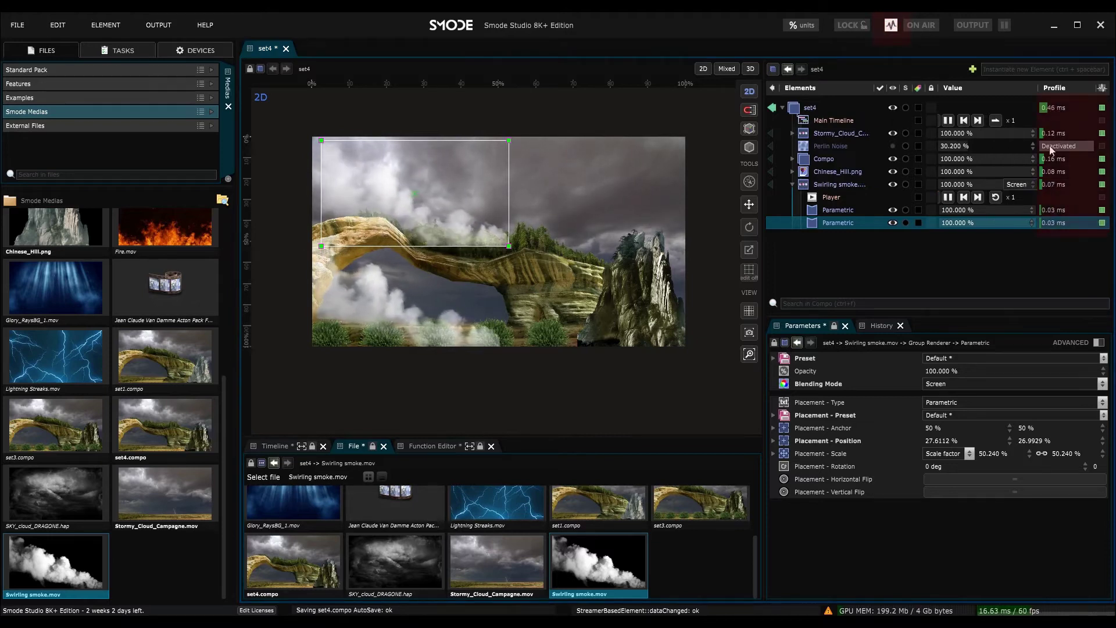
pyautogui.click(892, 25)
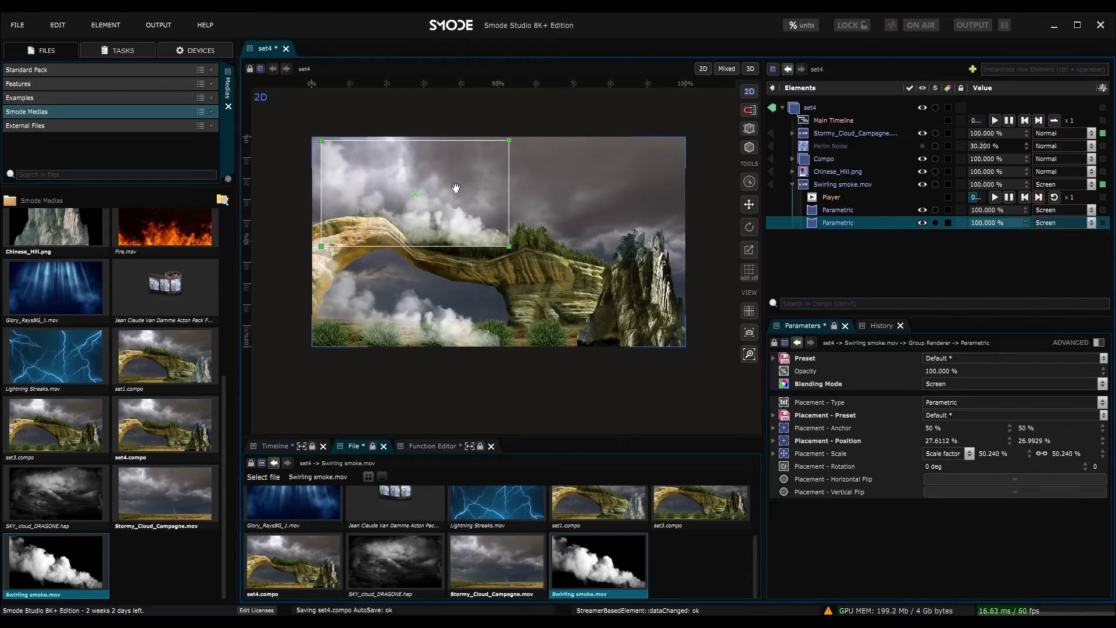
pyautogui.moveTo(456, 188); pyautogui.dragTo(660, 319)
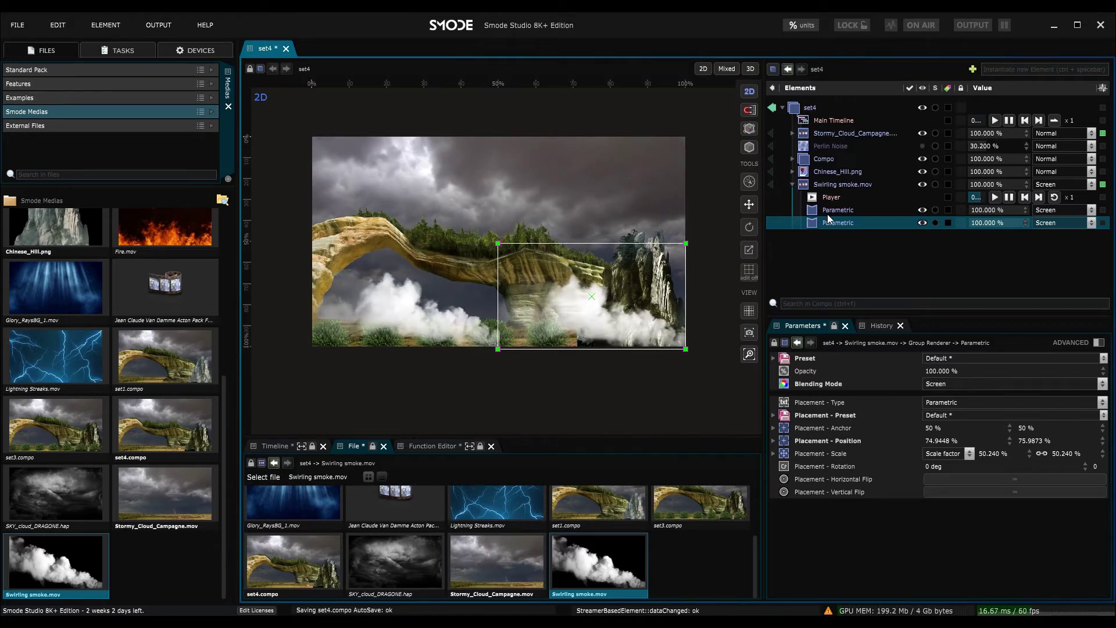
pyautogui.moveTo(497, 302)
pyautogui.mouseDown()
pyautogui.moveTo(474, 303)
pyautogui.moveTo(487, 302)
pyautogui.mouseUp()
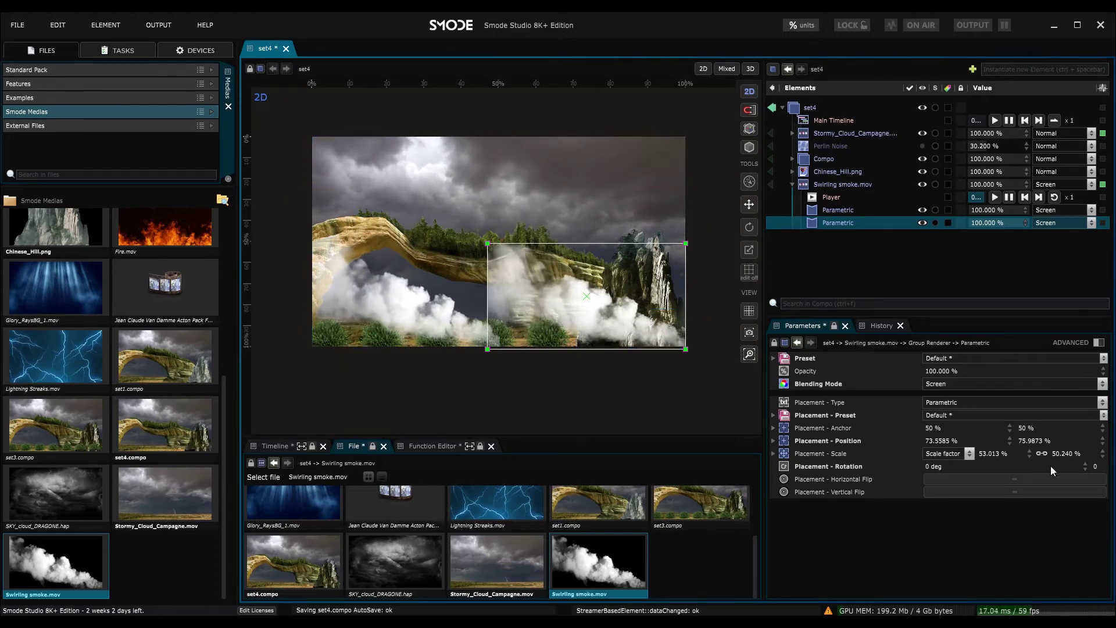
# Tick Horizontal Flip on the second Parametric renderer, then reselect Swirling smoke.mov
pyautogui.click(1006, 479)
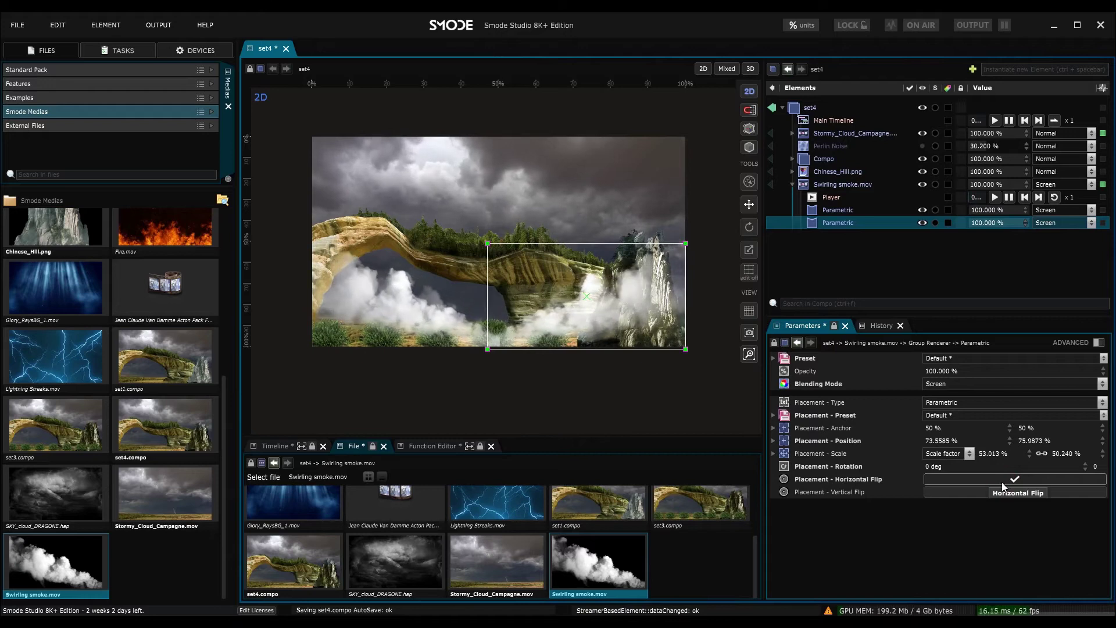
pyautogui.click(842, 482)
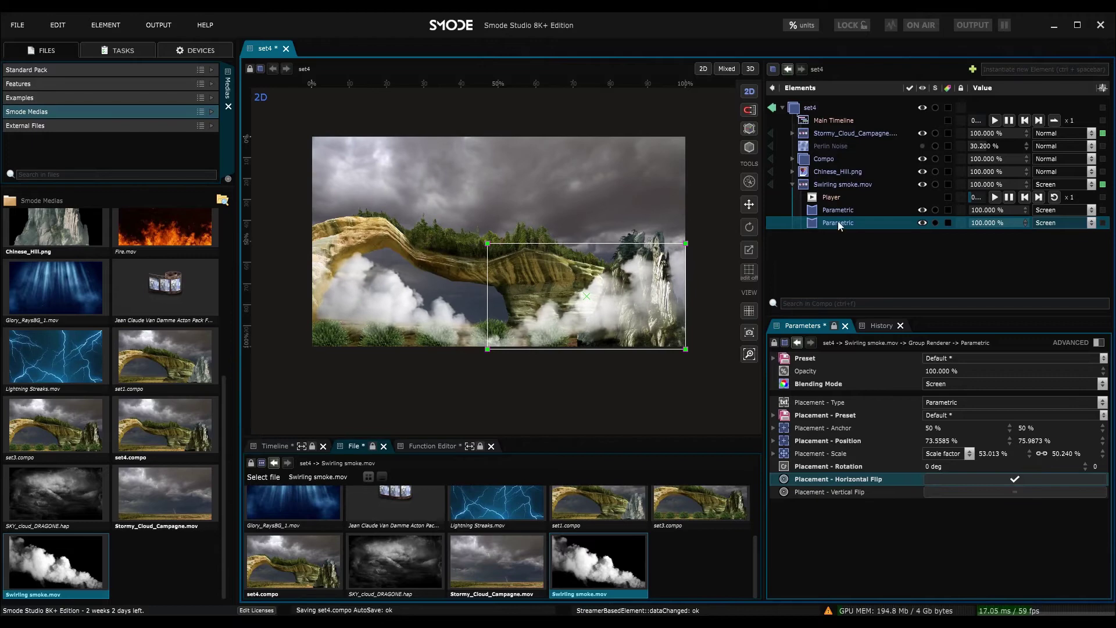
pyautogui.click(821, 185)
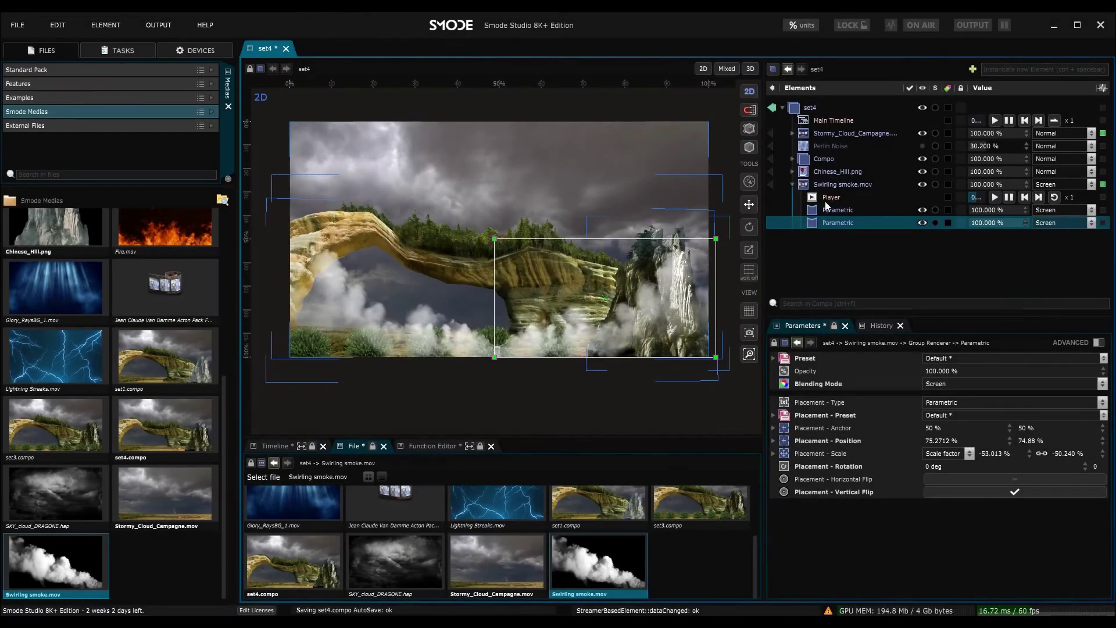
# Add a Brightness Contrast Gamma modifier to Swirling smoke.mov with Contrast at 10.4%
pyautogui.click(831, 185)
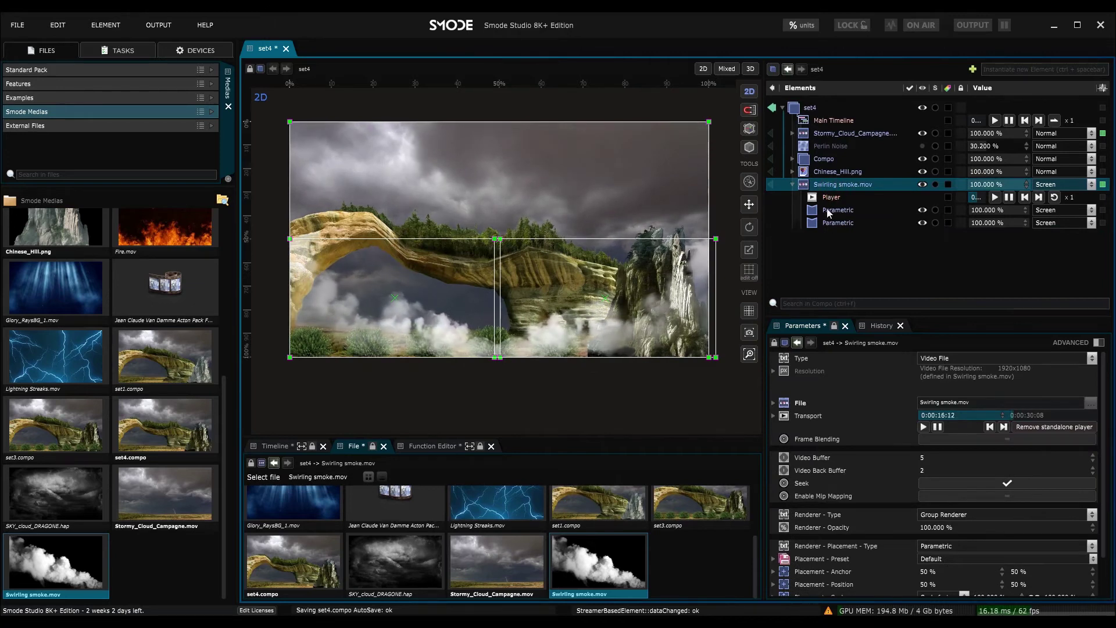
pyautogui.rightClick(816, 186)
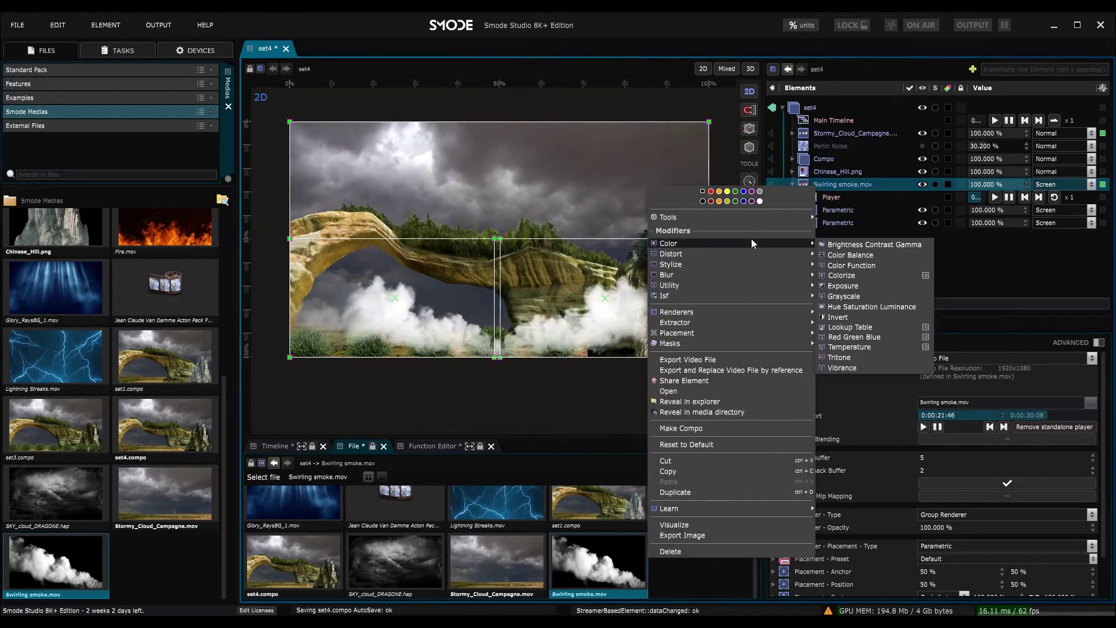
pyautogui.moveTo(762, 243)
pyautogui.click(843, 245)
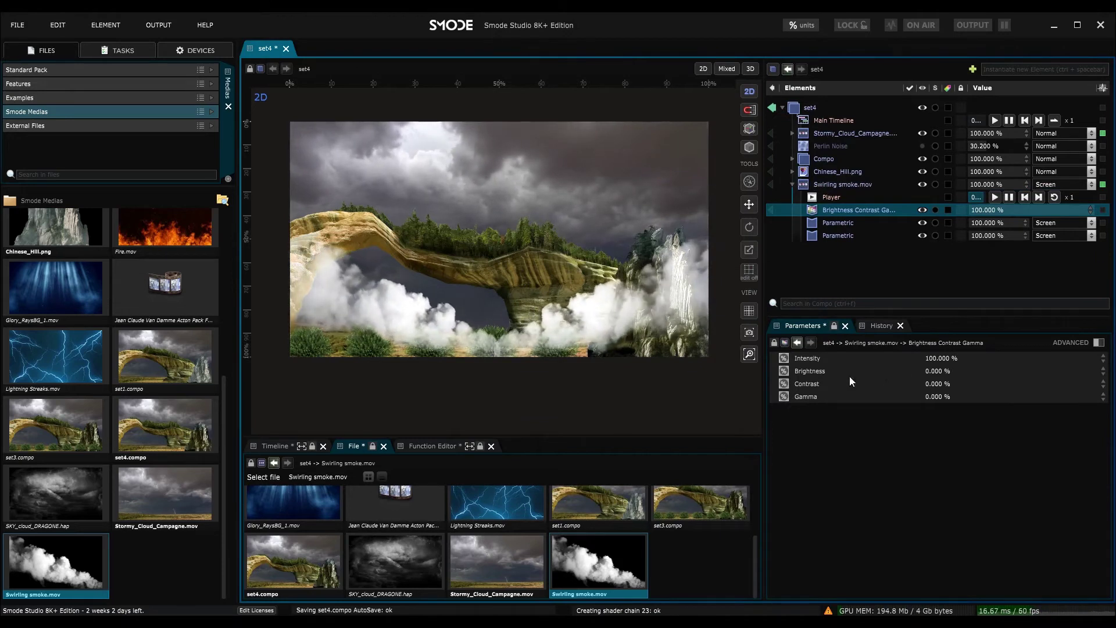
pyautogui.moveTo(930, 372)
pyautogui.mouseDown()
pyautogui.moveTo(935, 355)
pyautogui.moveTo(935, 378)
pyautogui.mouseUp()
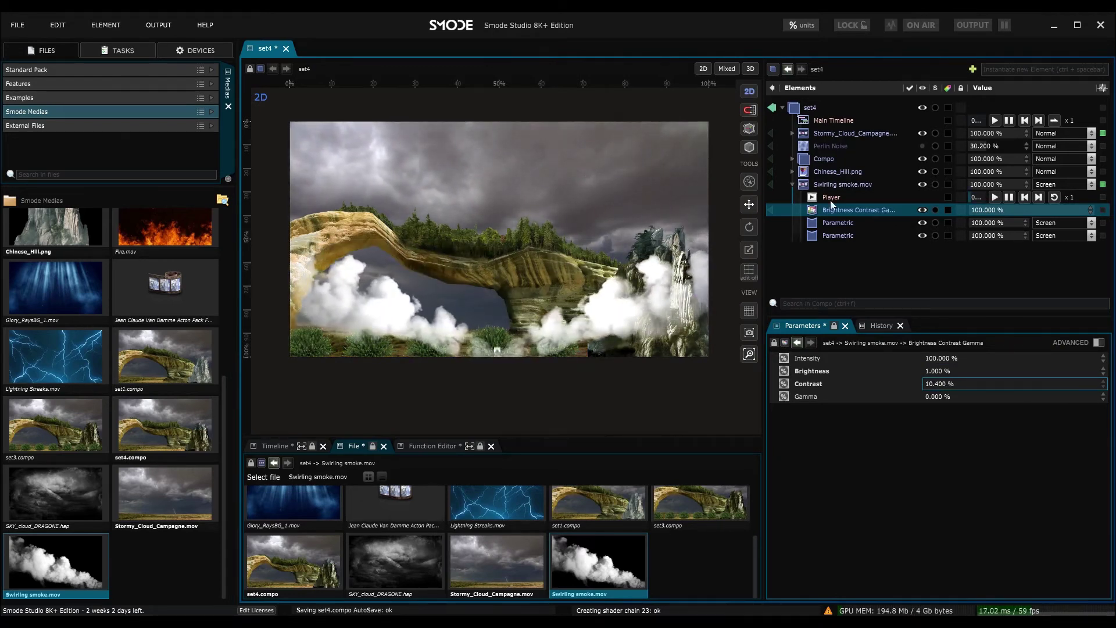
# Add a Tritone effect to the first Parametric smoke renderer with a pink medium colour
pyautogui.click(822, 222)
pyautogui.rightClick(821, 220)
pyautogui.moveTo(770, 260)
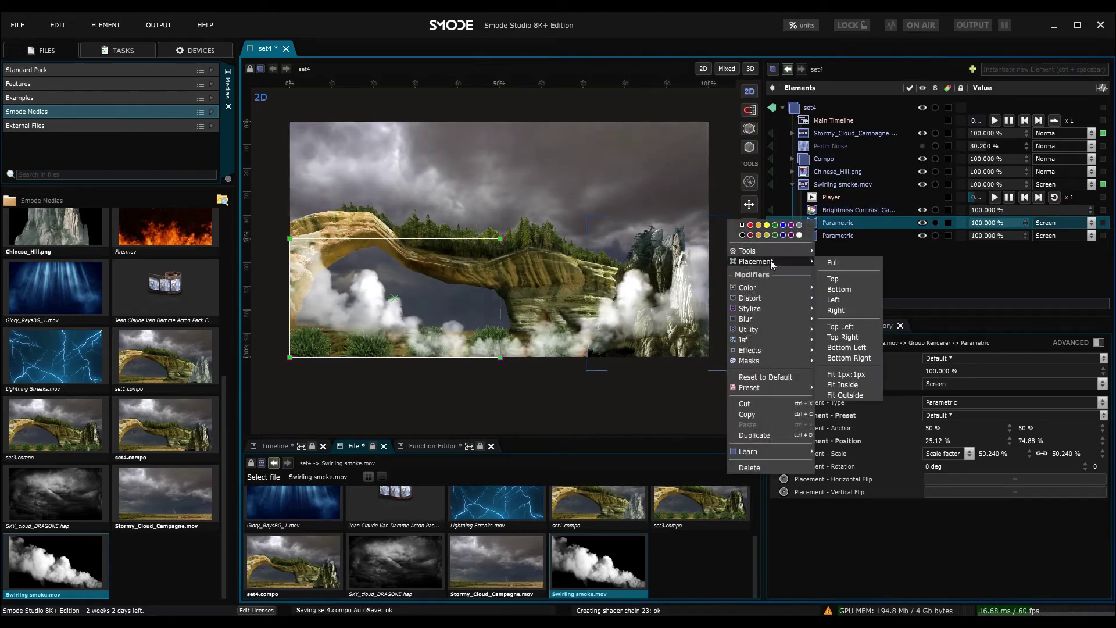
pyautogui.moveTo(762, 287)
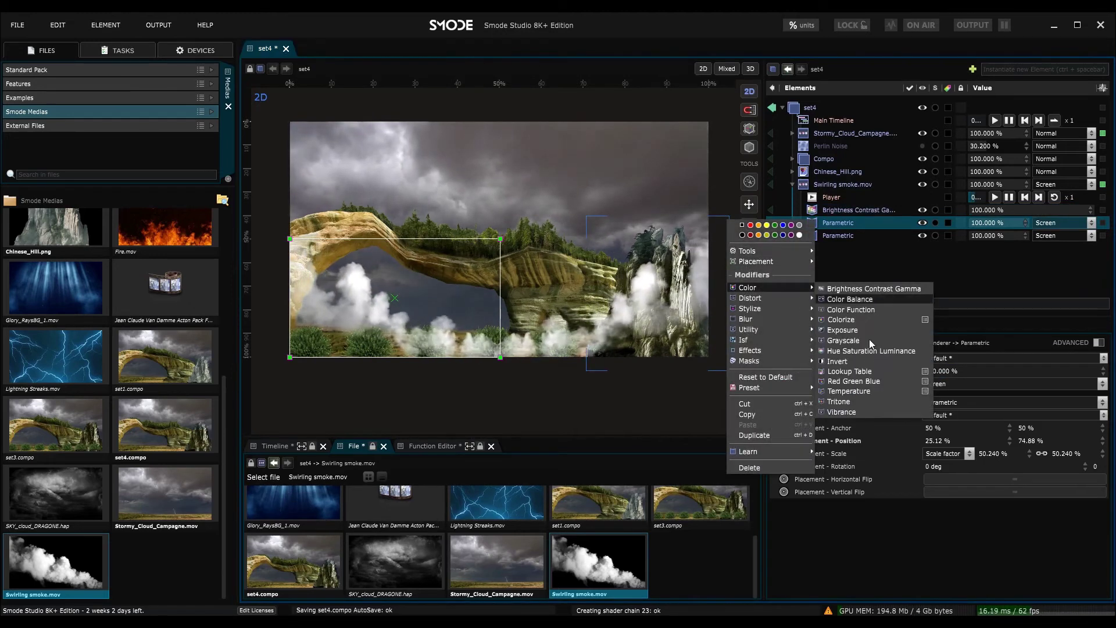
pyautogui.click(872, 401)
pyautogui.click(1004, 407)
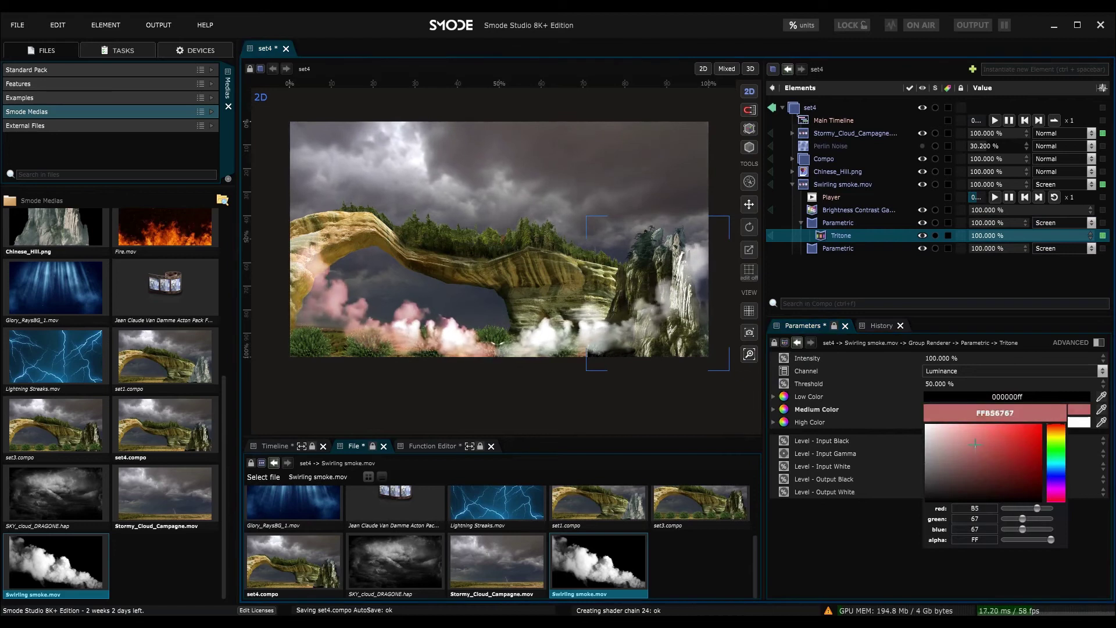
pyautogui.click(981, 440)
# Copy the Tritone to the second renderer, tint it blue, and set smoke Contrast to 4.9%
pyautogui.click(830, 240)
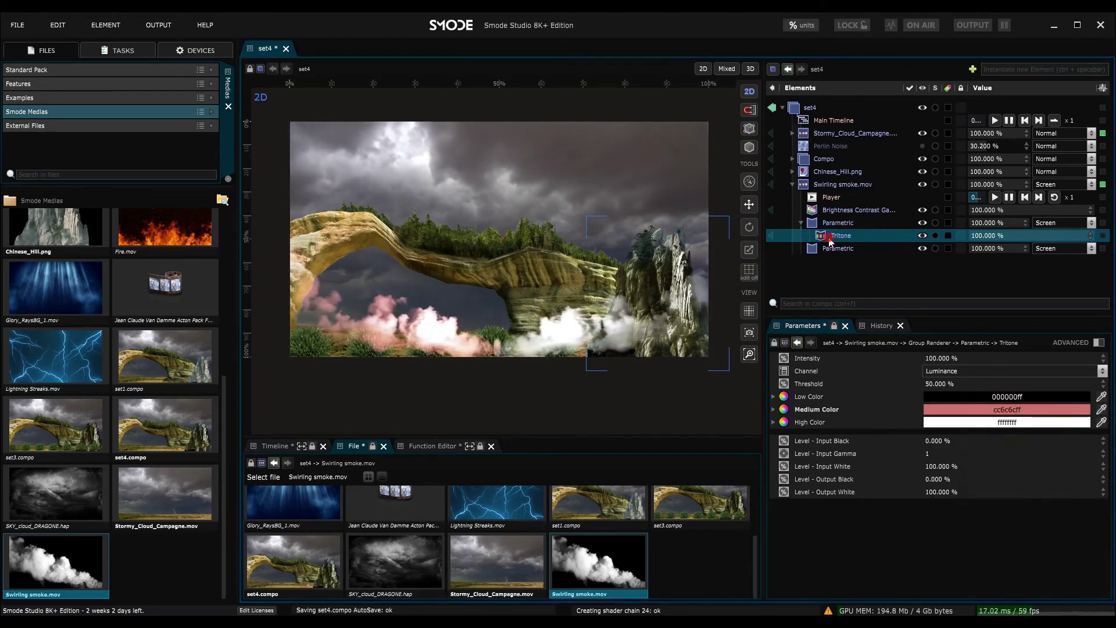
pyautogui.moveTo(830, 240); pyautogui.dragTo(826, 254)
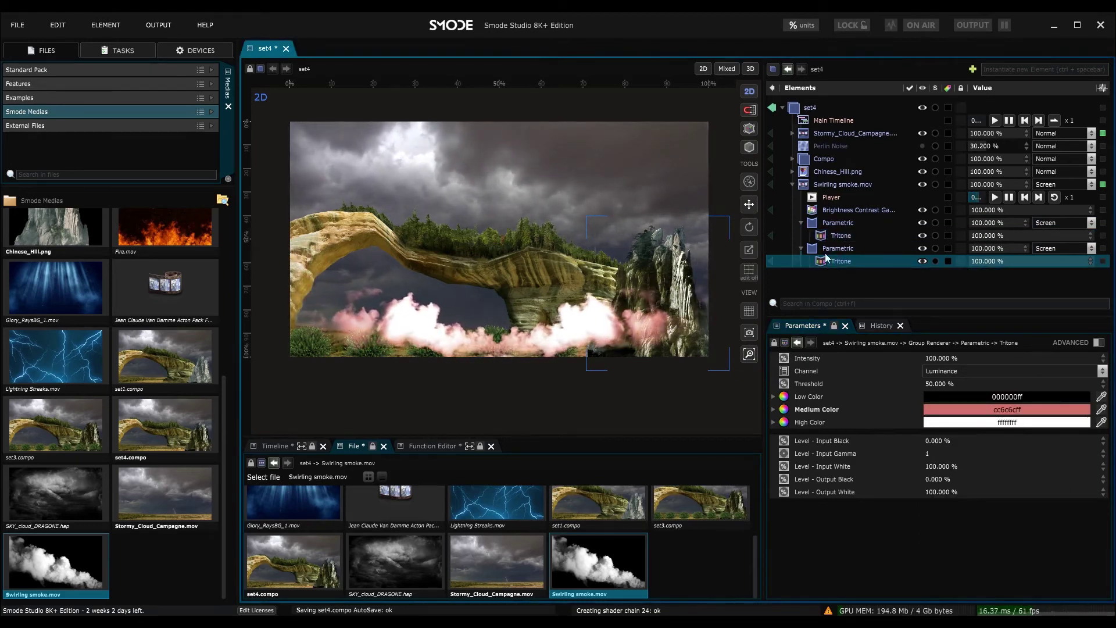
pyautogui.click(1076, 409)
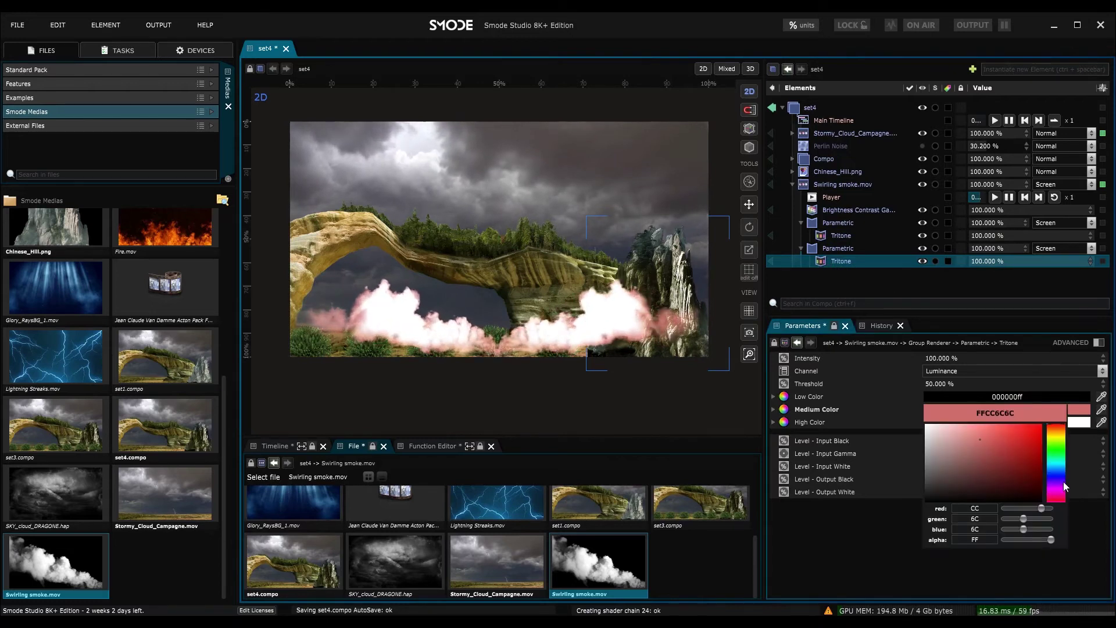
pyautogui.moveTo(1066, 487); pyautogui.dragTo(1057, 472)
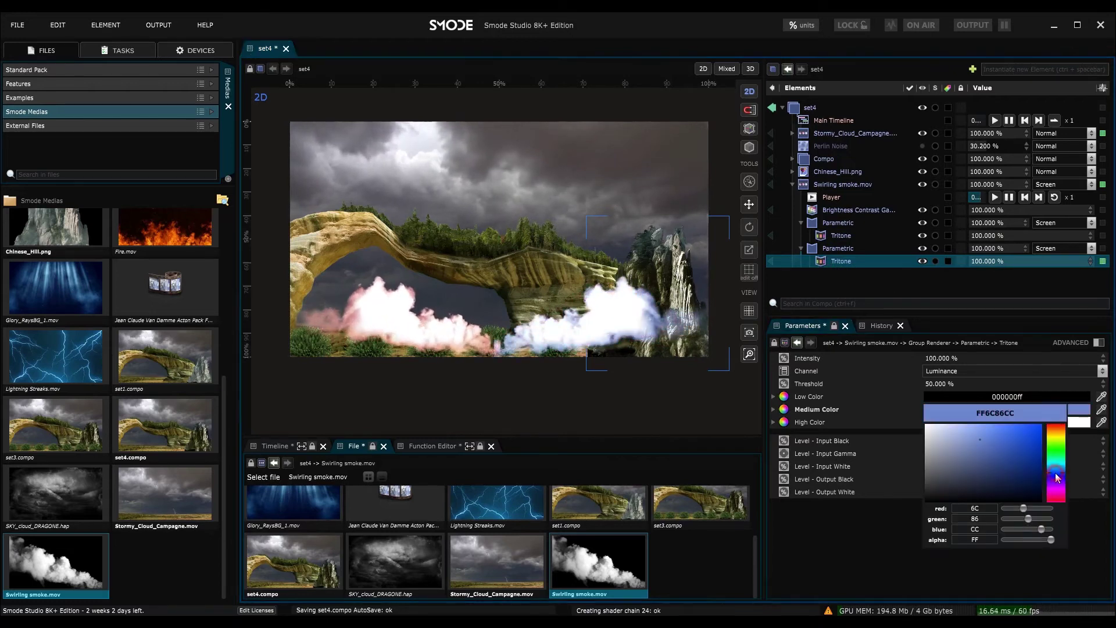
pyautogui.click(838, 212)
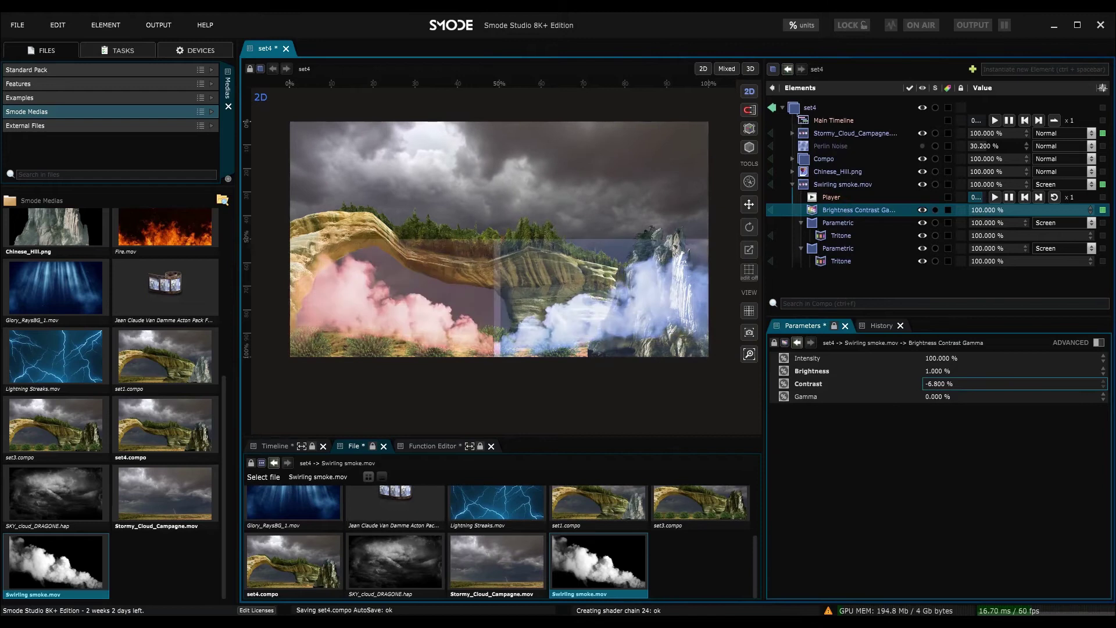
pyautogui.moveTo(988, 384); pyautogui.dragTo(510, 270)
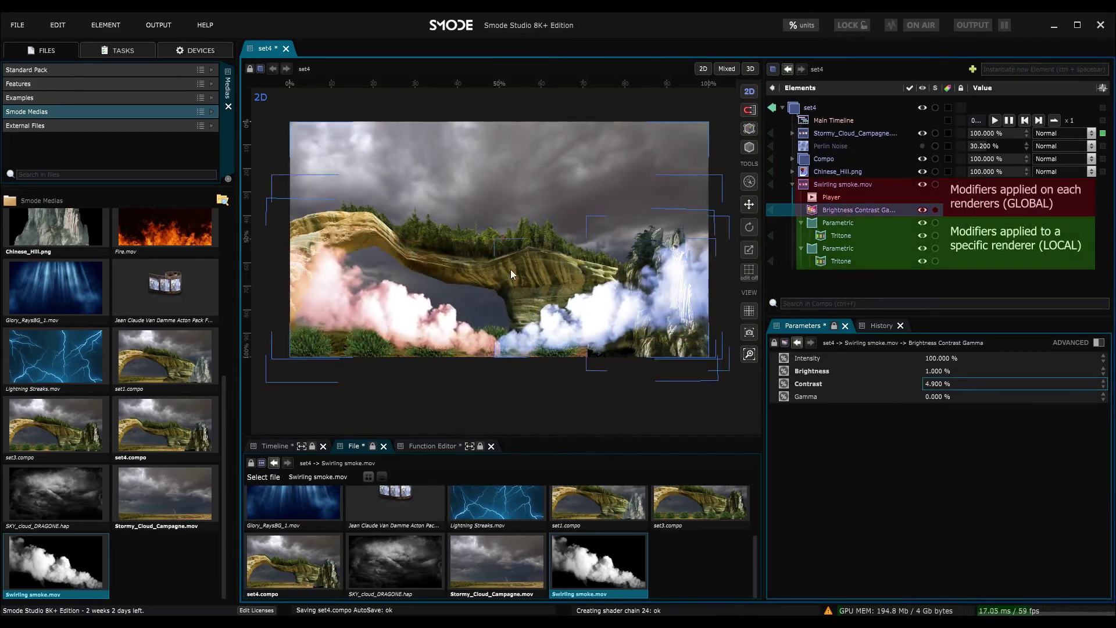
# Add a Placement Mask with 5% feather to Swirling smoke.mov, then collapse the layer
pyautogui.scroll(-1, 511, 269)
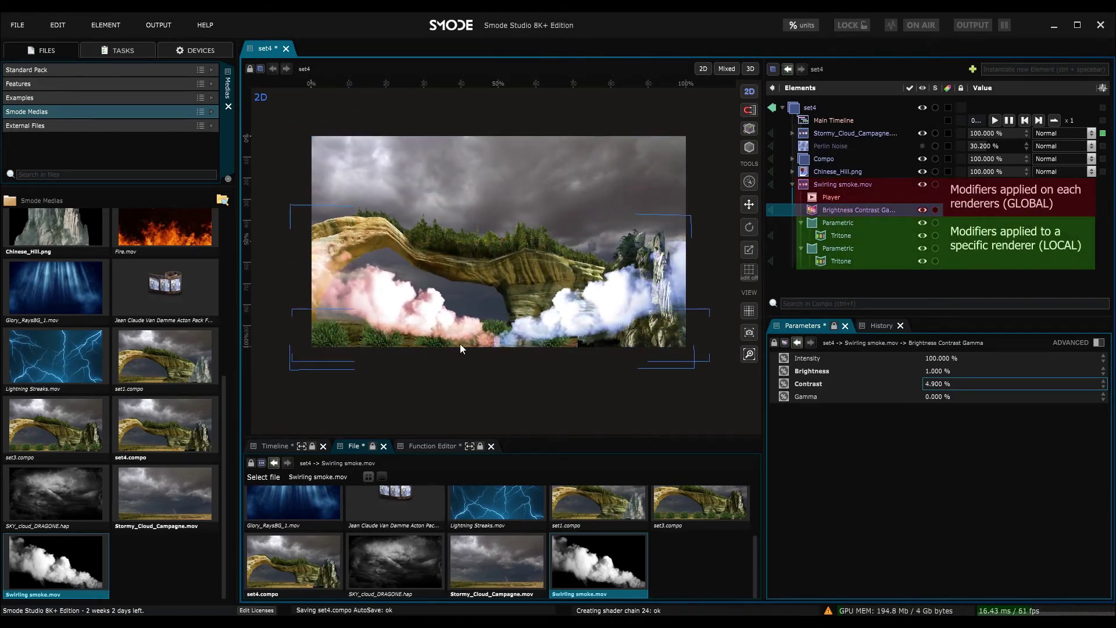
pyautogui.scroll(4, 515, 296)
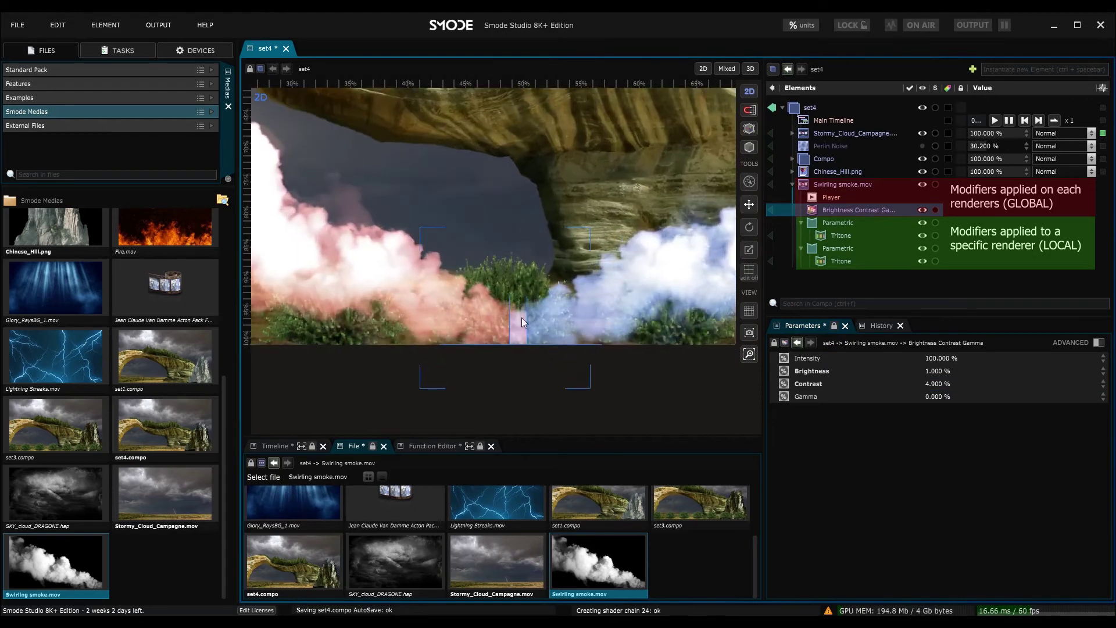
pyautogui.click(817, 185)
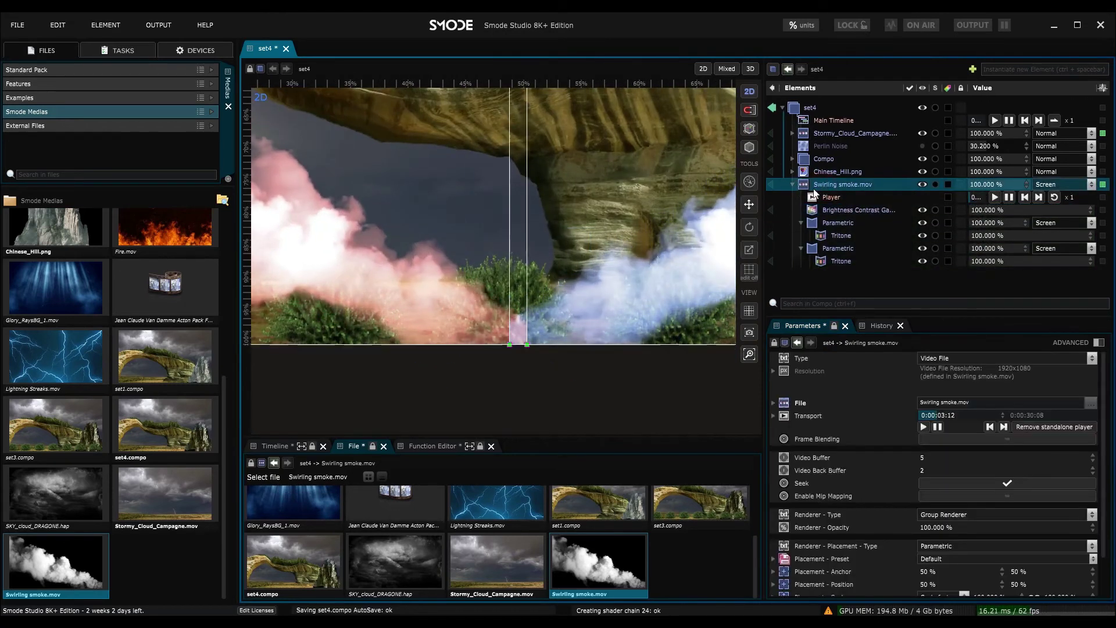
pyautogui.rightClick(814, 190)
pyautogui.moveTo(682, 346)
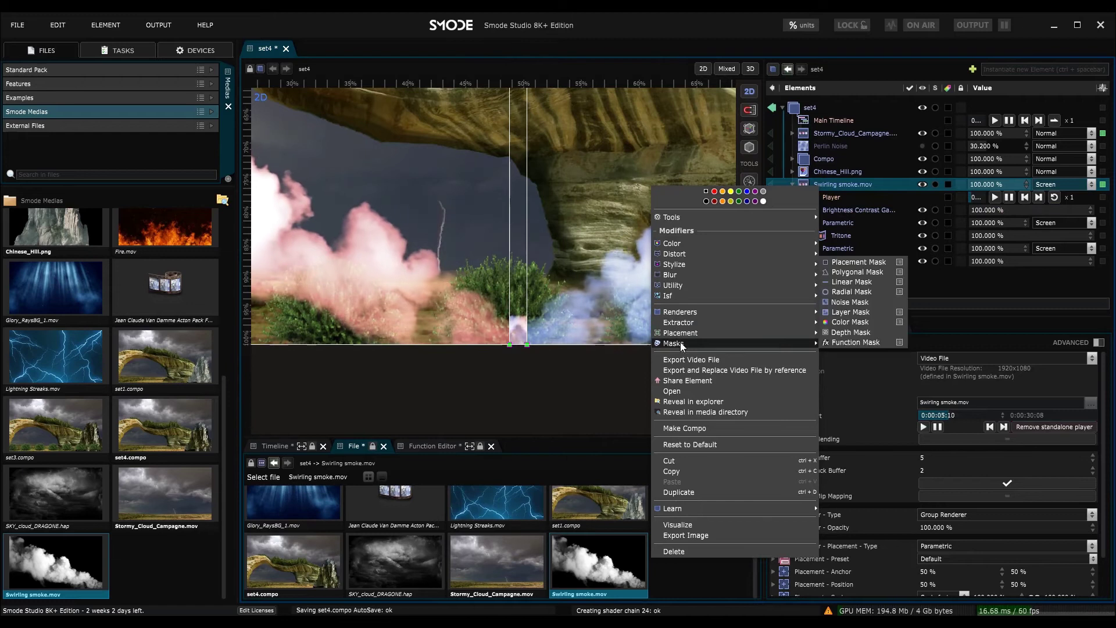
pyautogui.click(863, 263)
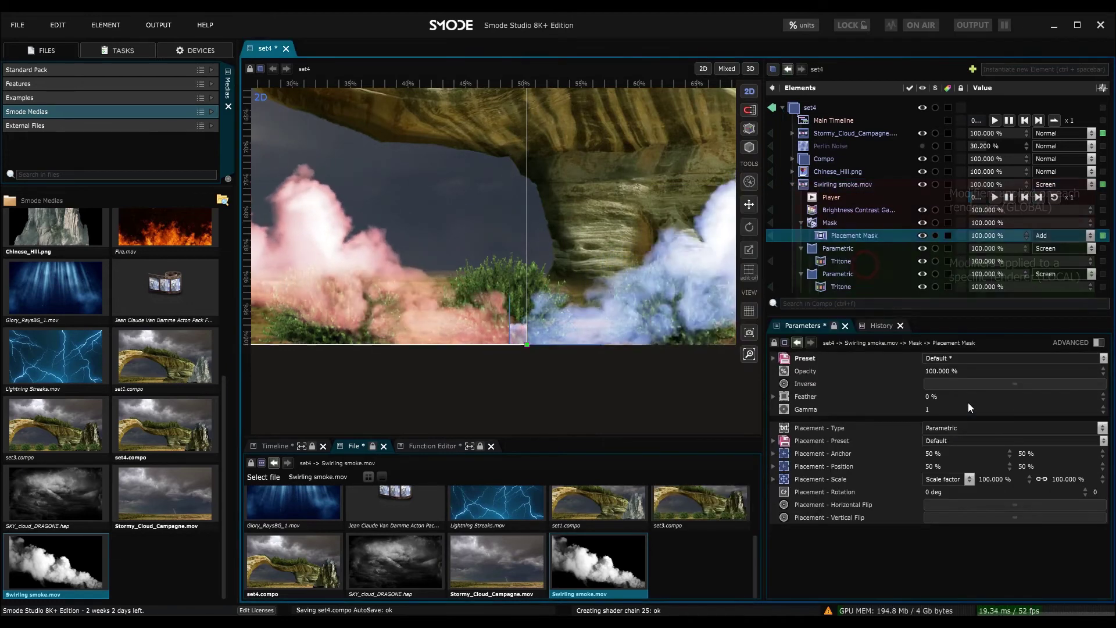
pyautogui.moveTo(933, 400); pyautogui.dragTo(934, 398)
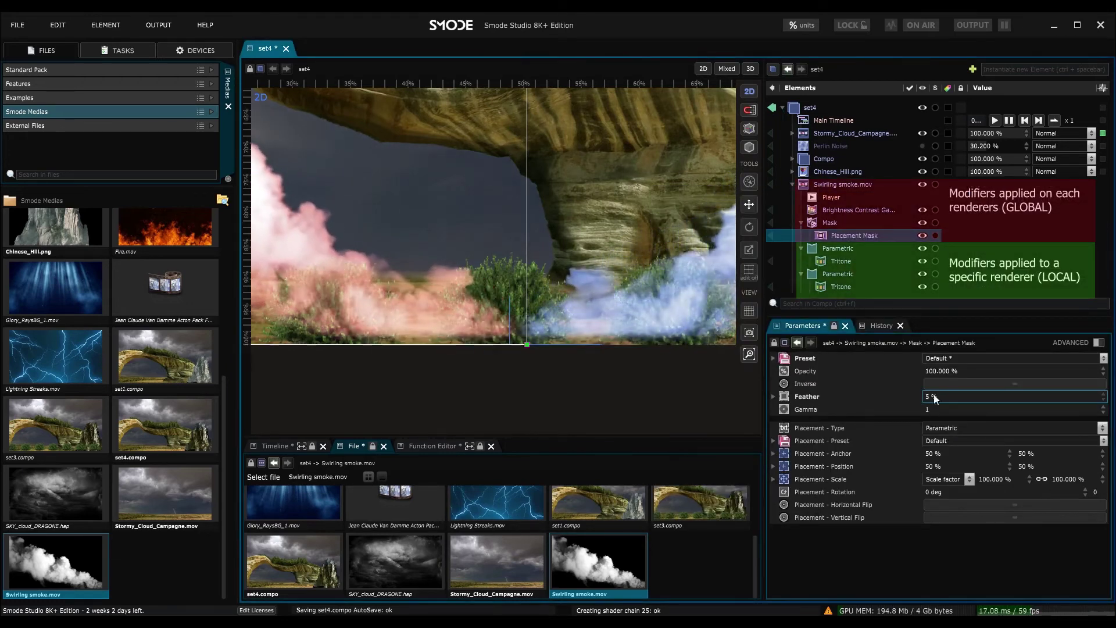
pyautogui.scroll(-4, 522, 207)
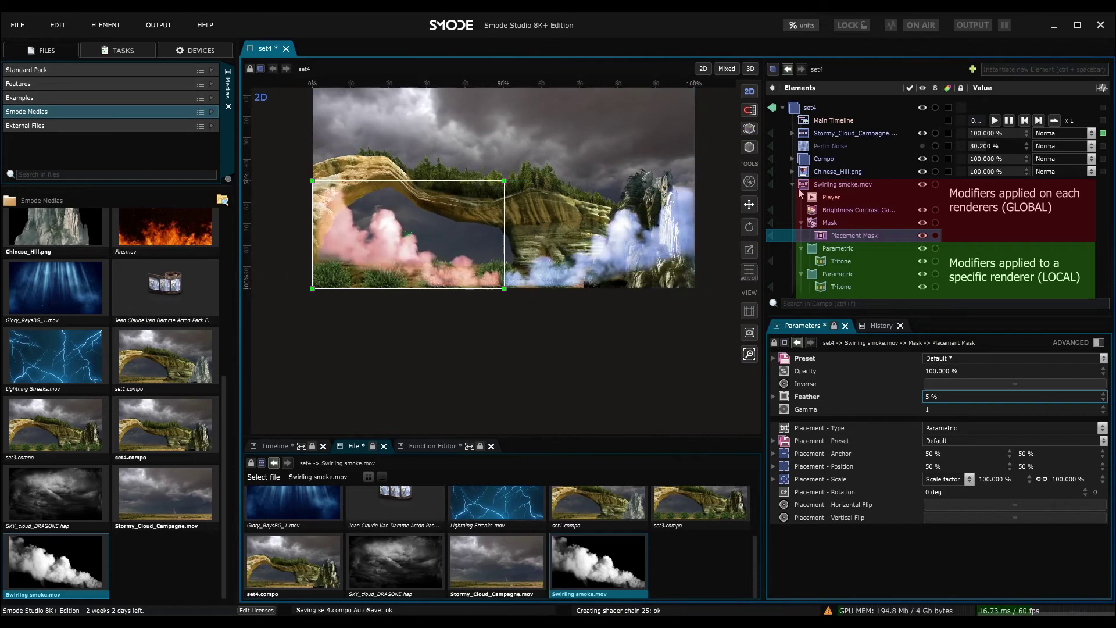
pyautogui.click(792, 185)
pyautogui.moveTo(820, 184); pyautogui.dragTo(812, 155)
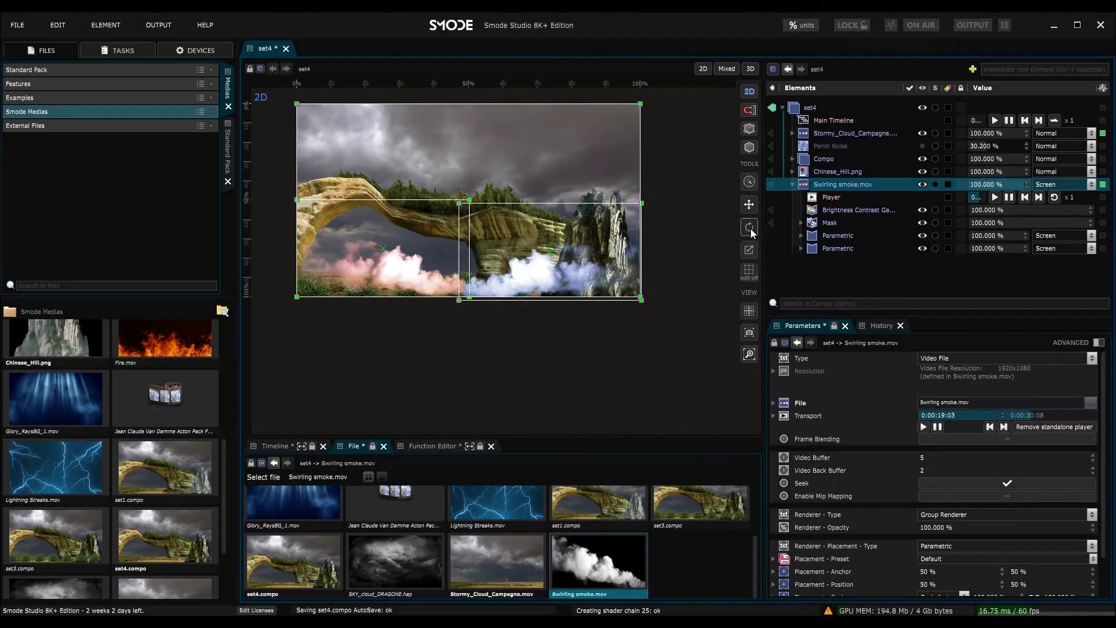
# Select the second Parametric renderer and nudge the blue smoke slightly right
pyautogui.click(792, 184)
pyautogui.click(792, 184)
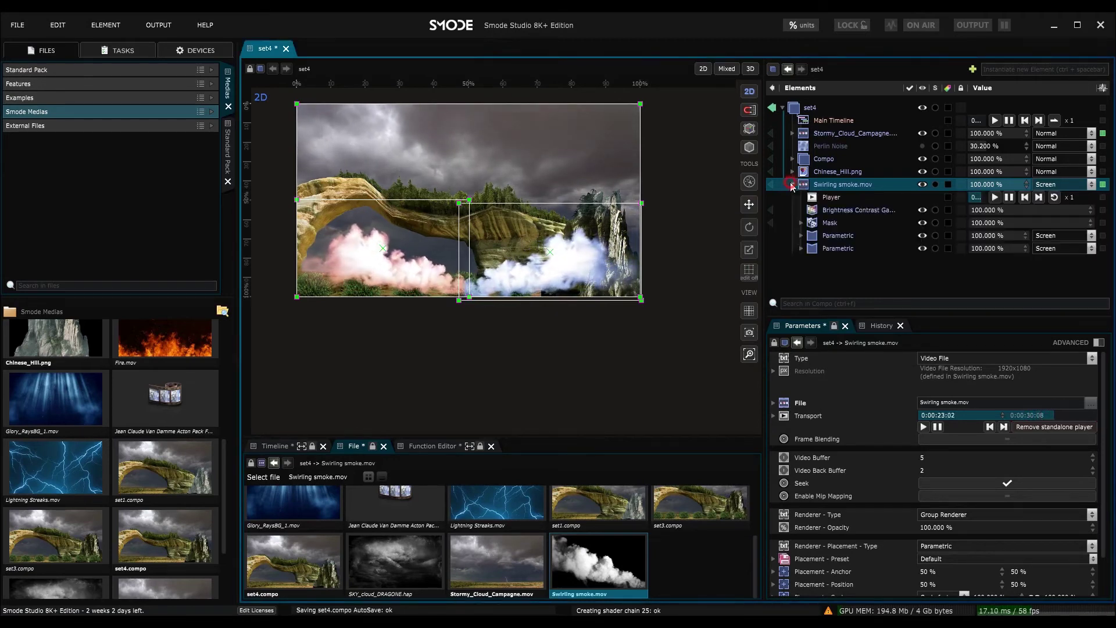
pyautogui.click(828, 235)
pyautogui.click(838, 249)
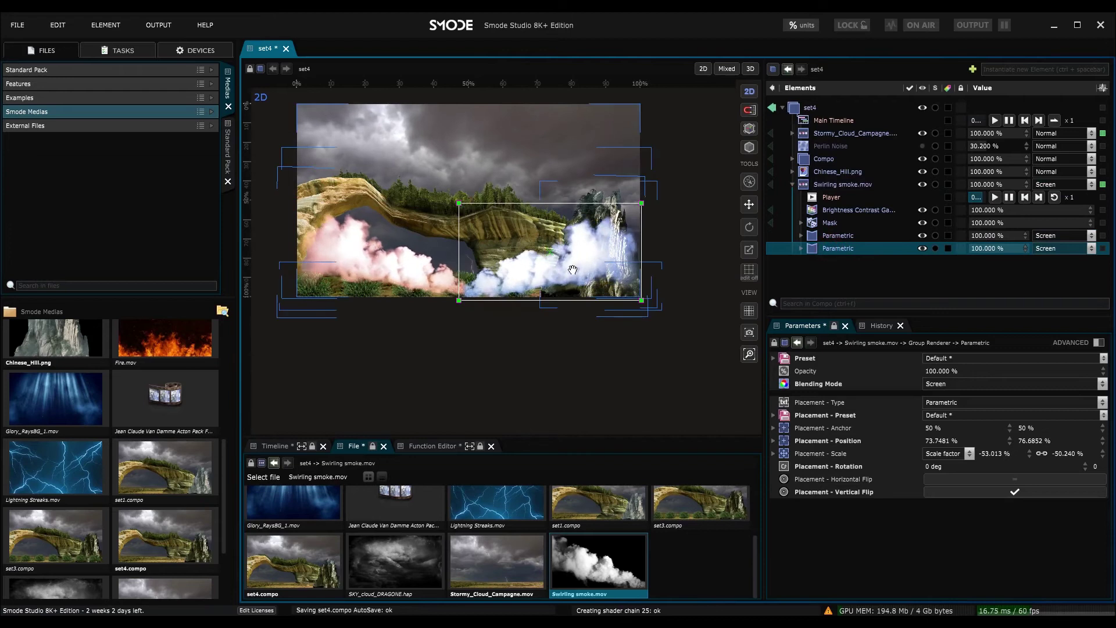
pyautogui.moveTo(604, 270); pyautogui.dragTo(615, 269)
pyautogui.scroll(3, 454, 191)
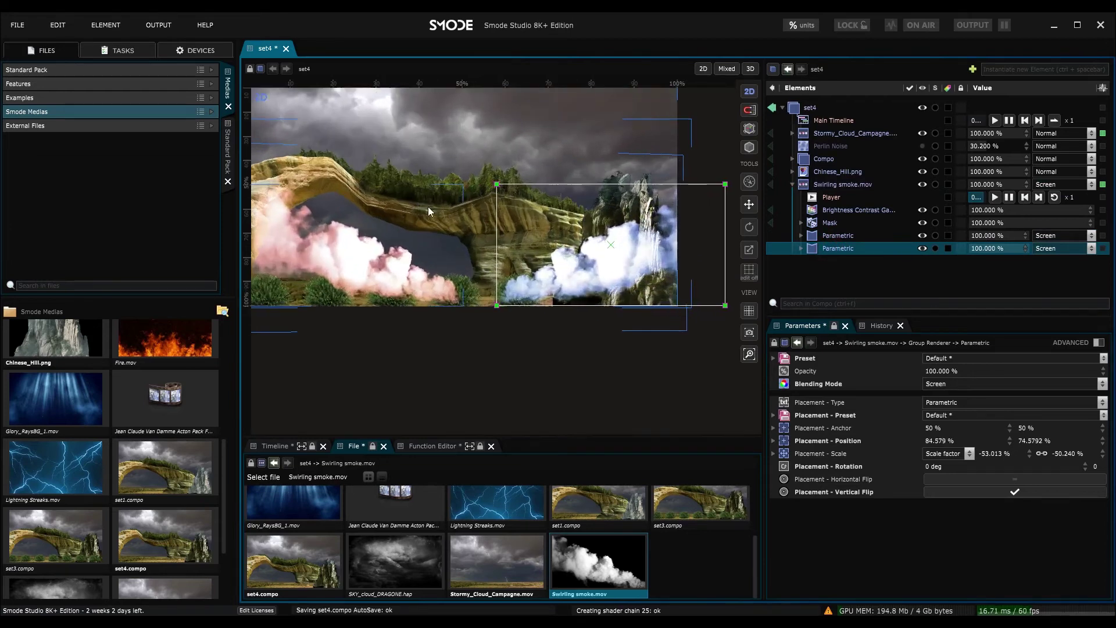
pyautogui.scroll(-2, 446, 191)
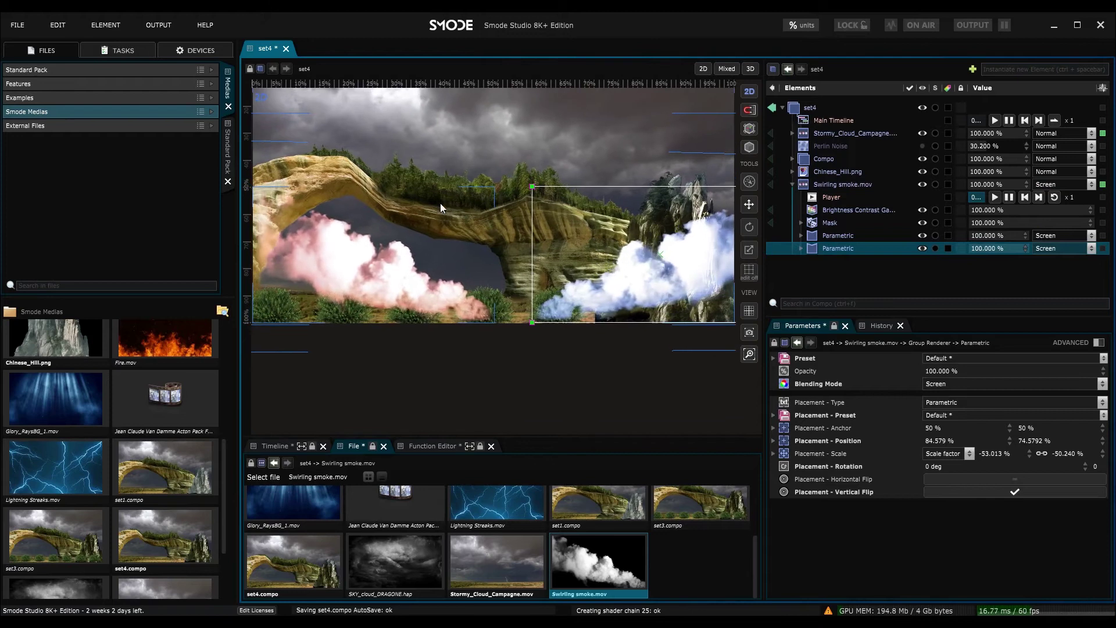
# Reorder Swirling smoke.mov so it sits between Compo and Chinese_Hill.png
pyautogui.moveTo(808, 187); pyautogui.dragTo(813, 155)
pyautogui.scroll(-1, 577, 248)
pyautogui.scroll(-1, 577, 247)
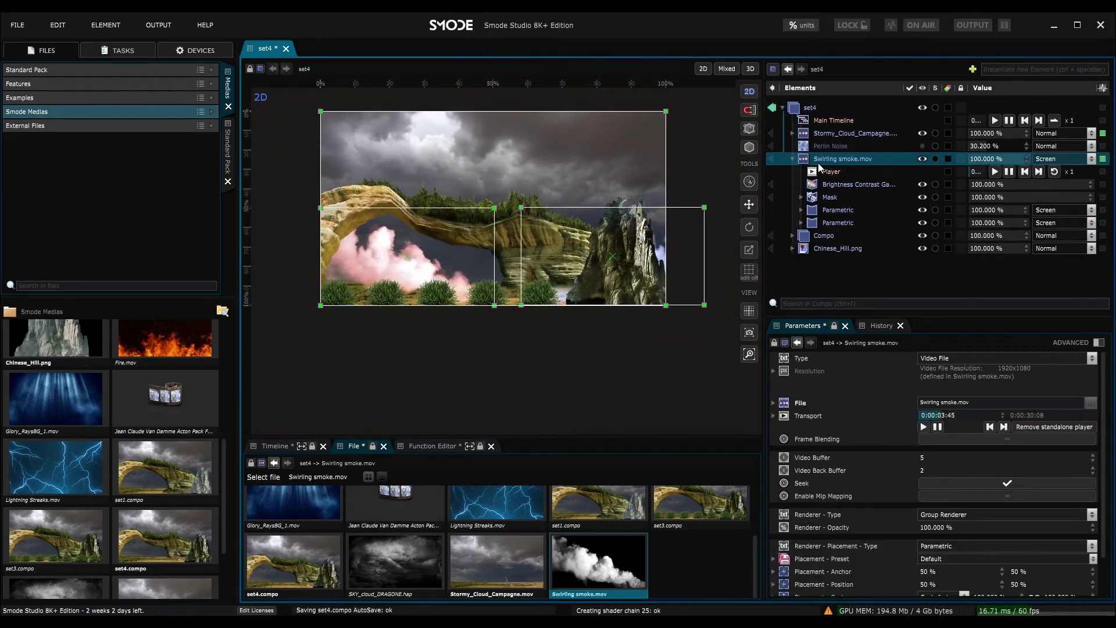
pyautogui.click(793, 158)
pyautogui.moveTo(809, 159); pyautogui.dragTo(792, 175)
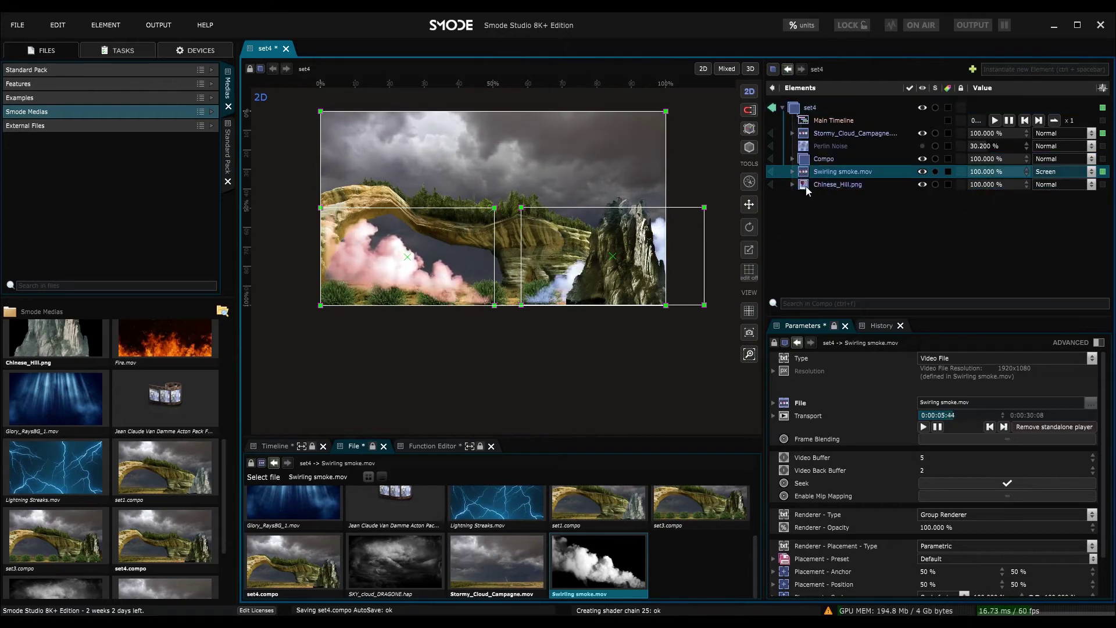
# Shift the blue smoke copy left to 74.649%/75.776% and reselect Swirling smoke.mov
pyautogui.click(792, 171)
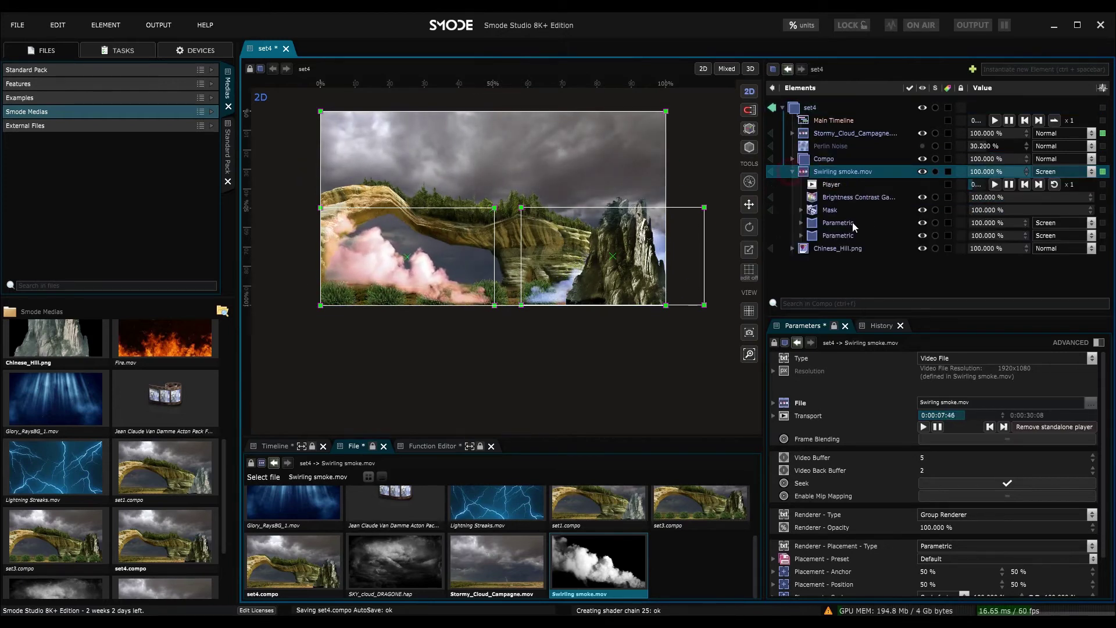
pyautogui.click(838, 235)
pyautogui.moveTo(649, 276); pyautogui.dragTo(623, 272)
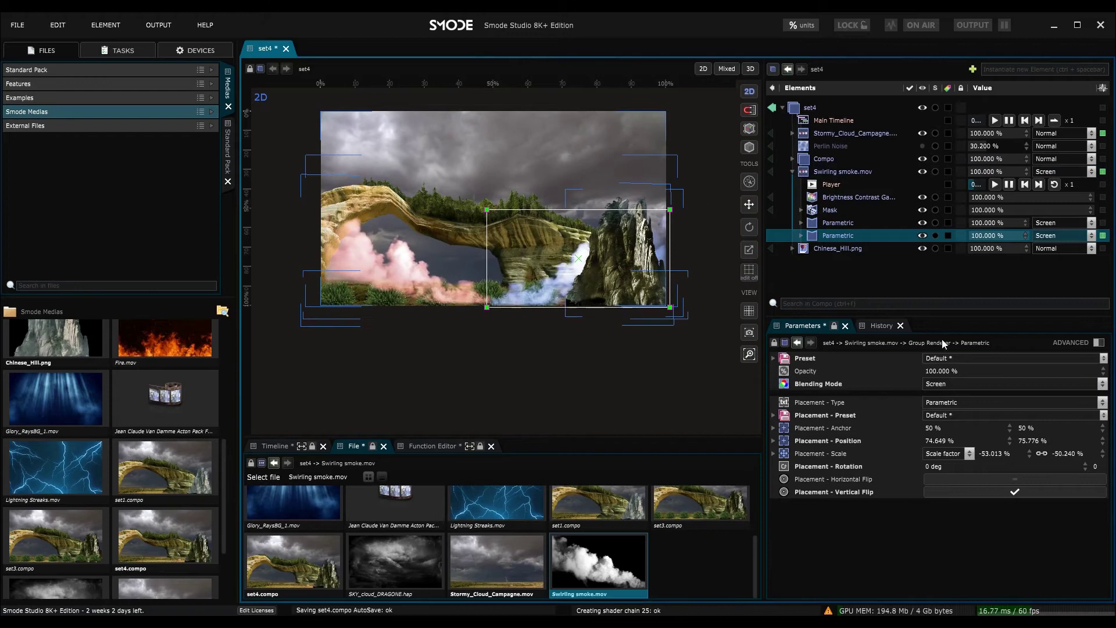
pyautogui.click(809, 173)
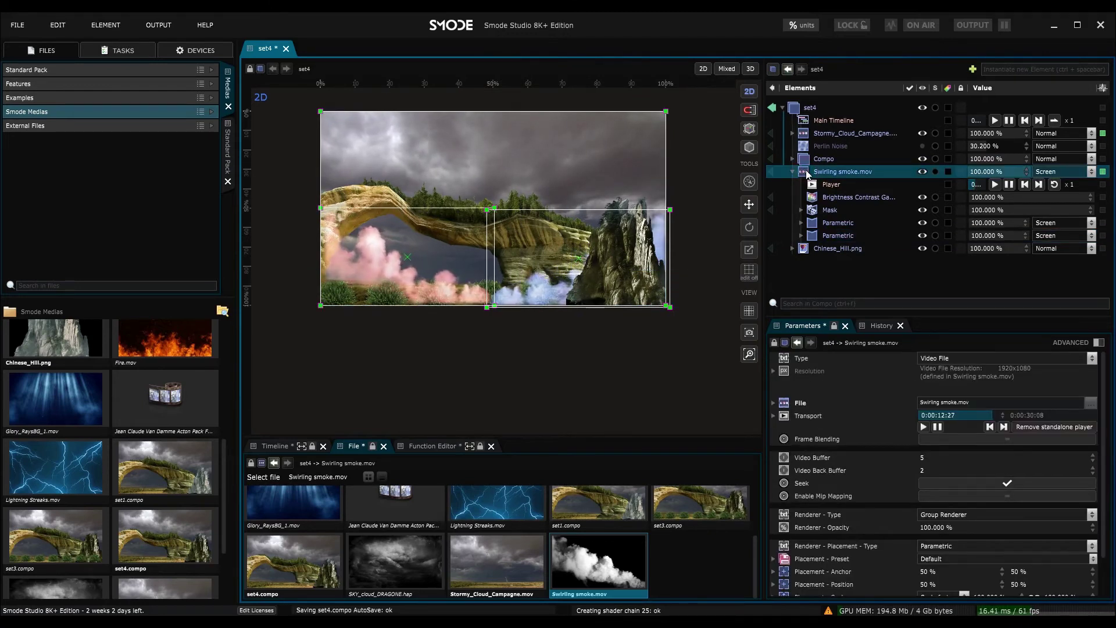
# Share the smoke layer as a Swirling smoke.mov reference and duplicate that reference
pyautogui.rightClick(808, 173)
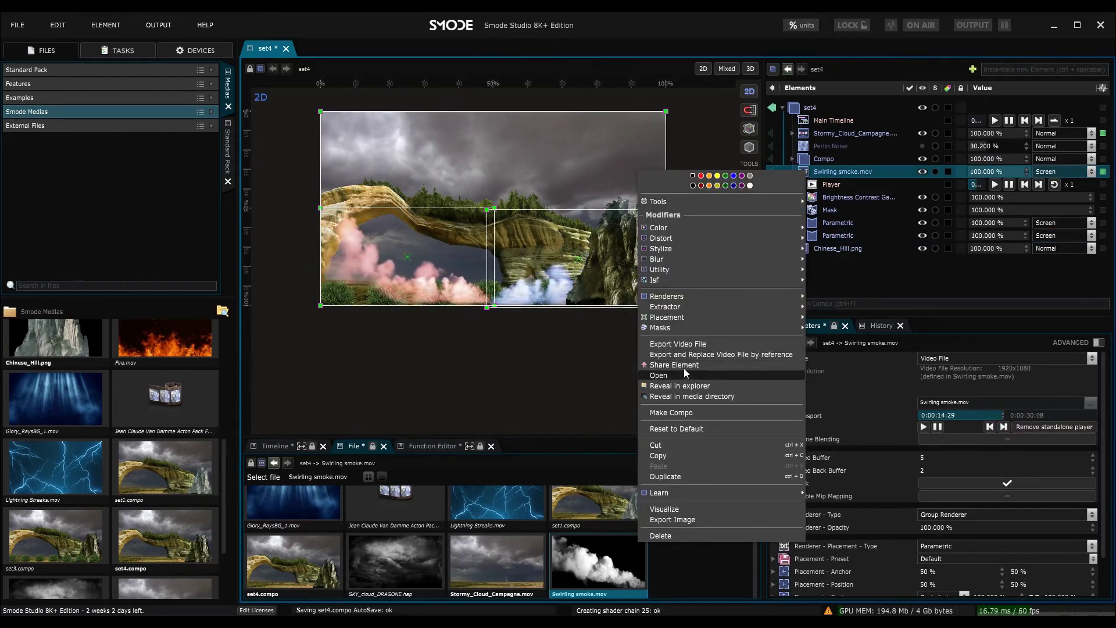
pyautogui.click(689, 366)
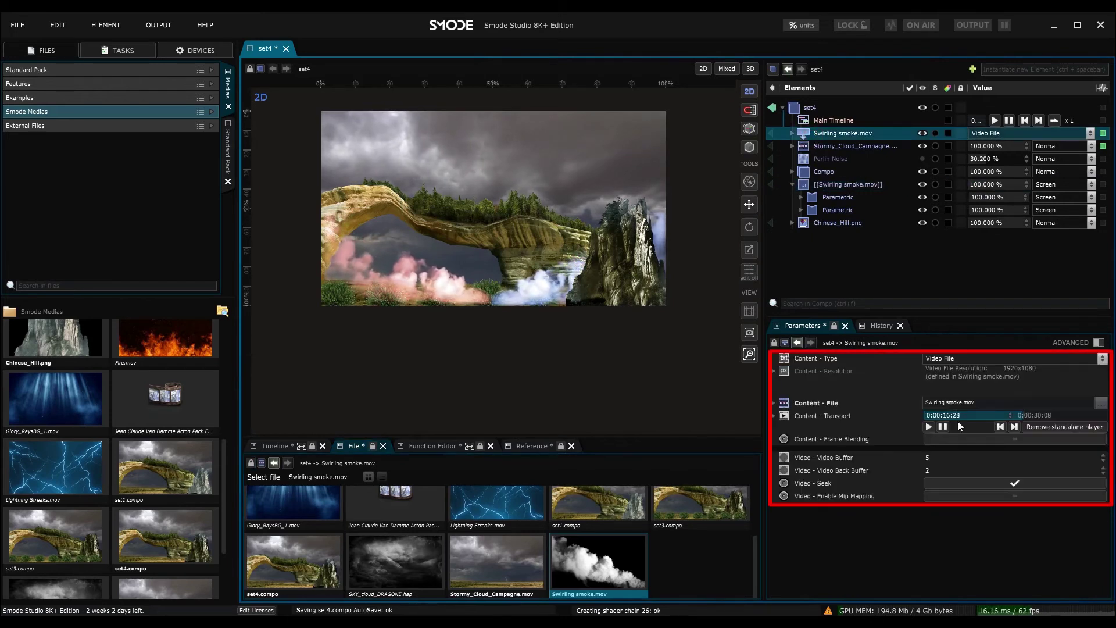
pyautogui.click(810, 184)
pyautogui.scroll(5, 701, 256)
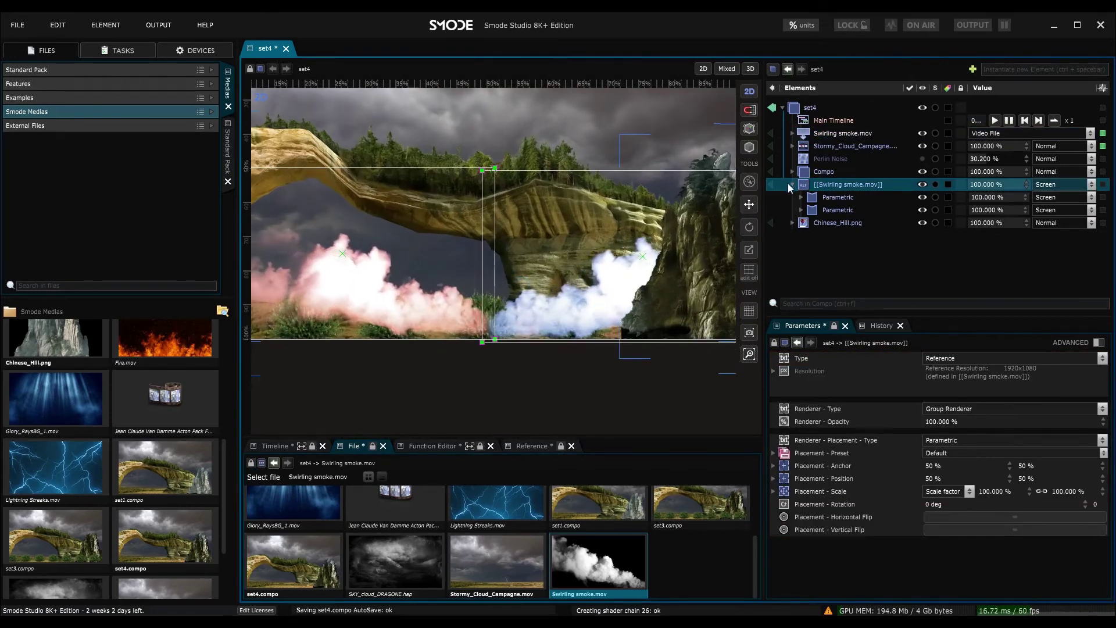
pyautogui.moveTo(788, 183); pyautogui.dragTo(819, 174)
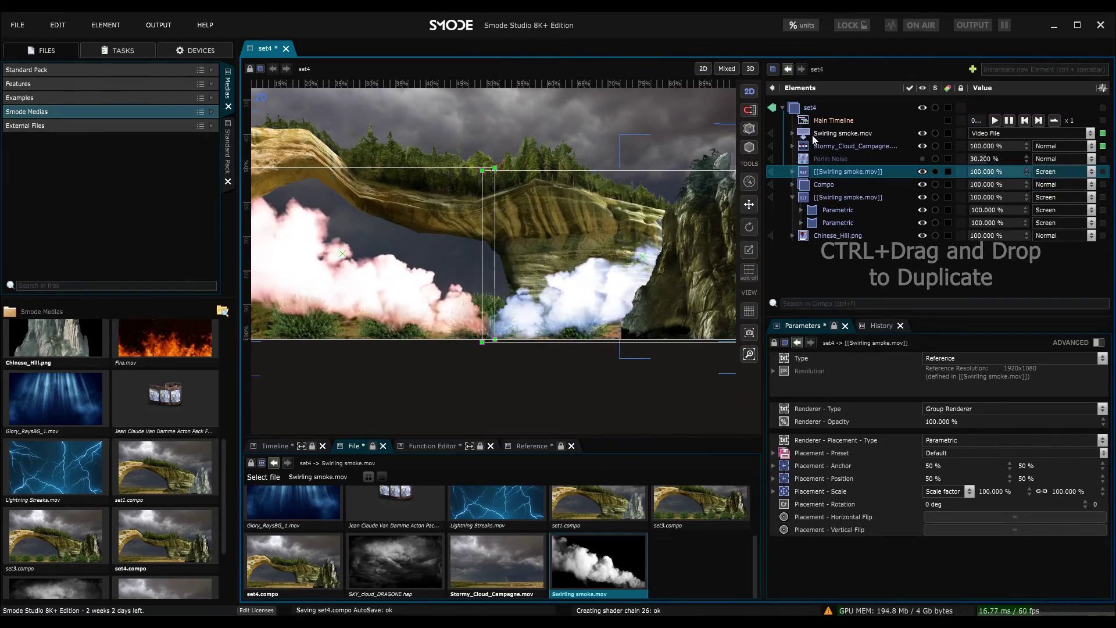
# Move the smoke copy into the sky, drop its extra placement, then shrink and flip it top right
pyautogui.moveTo(612, 311); pyautogui.dragTo(610, 174)
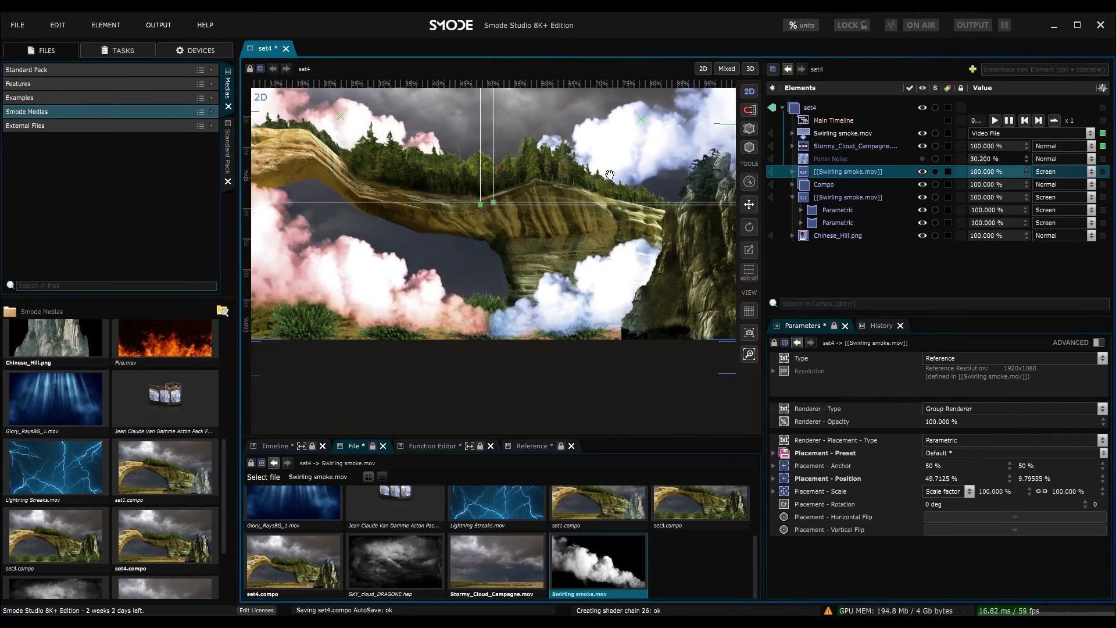
pyautogui.press('f')
pyautogui.click(792, 172)
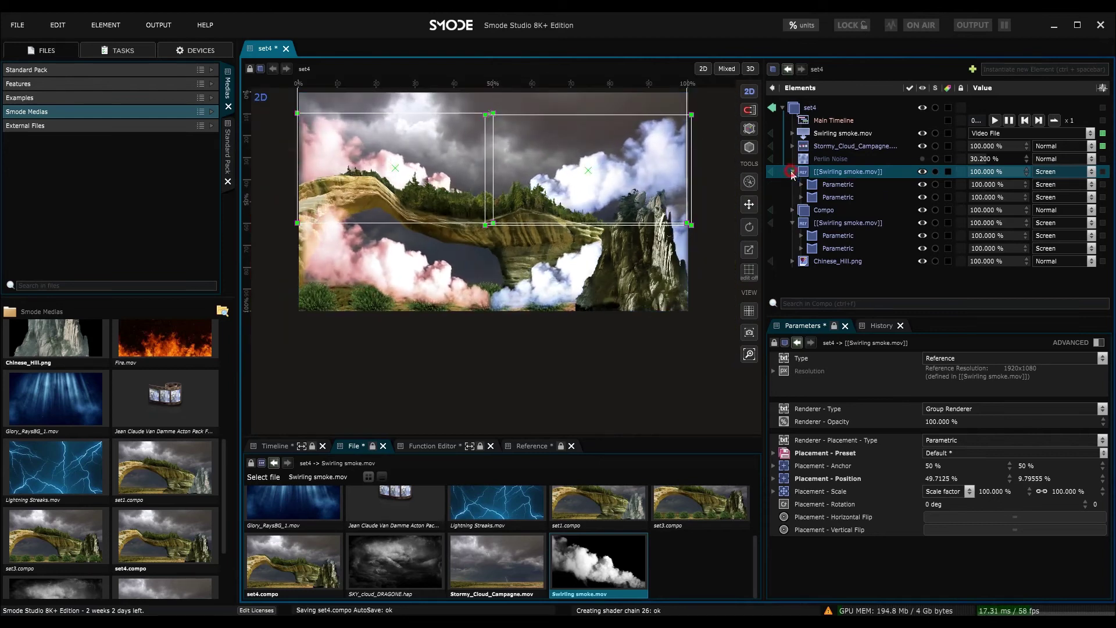
pyautogui.click(830, 184)
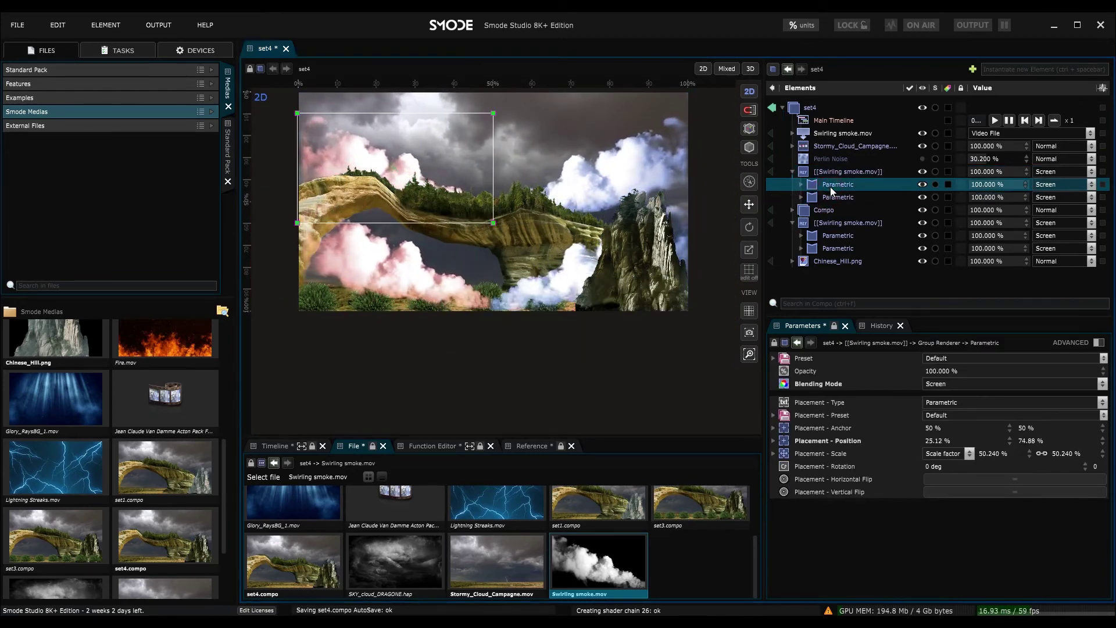
pyautogui.hotkey('ctrl', 'z')
pyautogui.moveTo(748, 93); pyautogui.dragTo(554, 161)
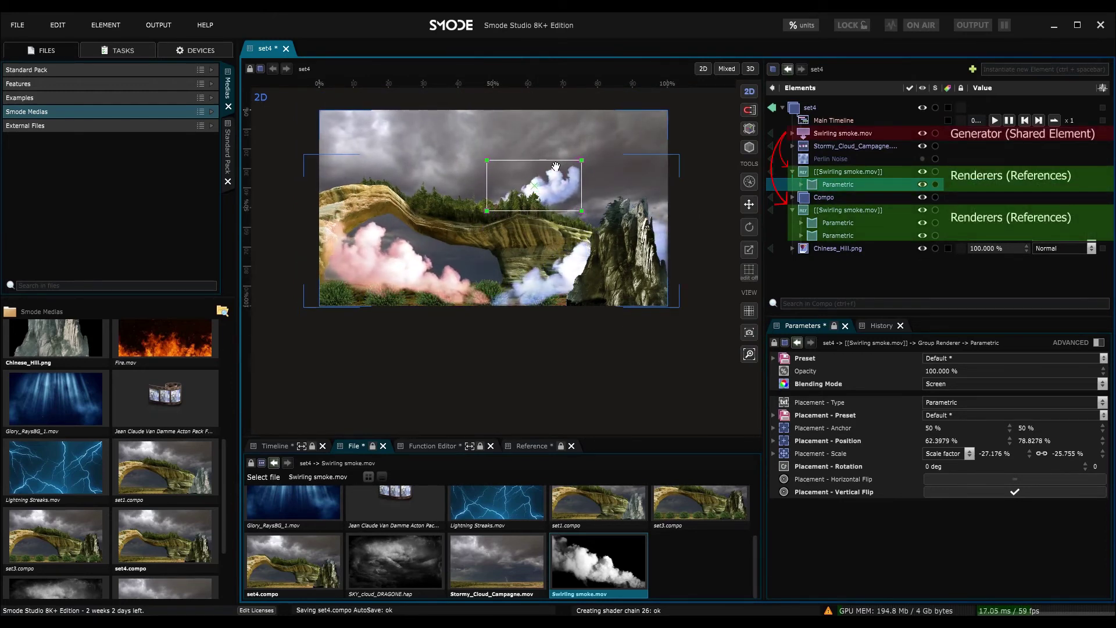
# Delete the lower smoke copy's second placement so only one remains
pyautogui.click(826, 235)
pyautogui.click(813, 223)
pyautogui.press('Delete')
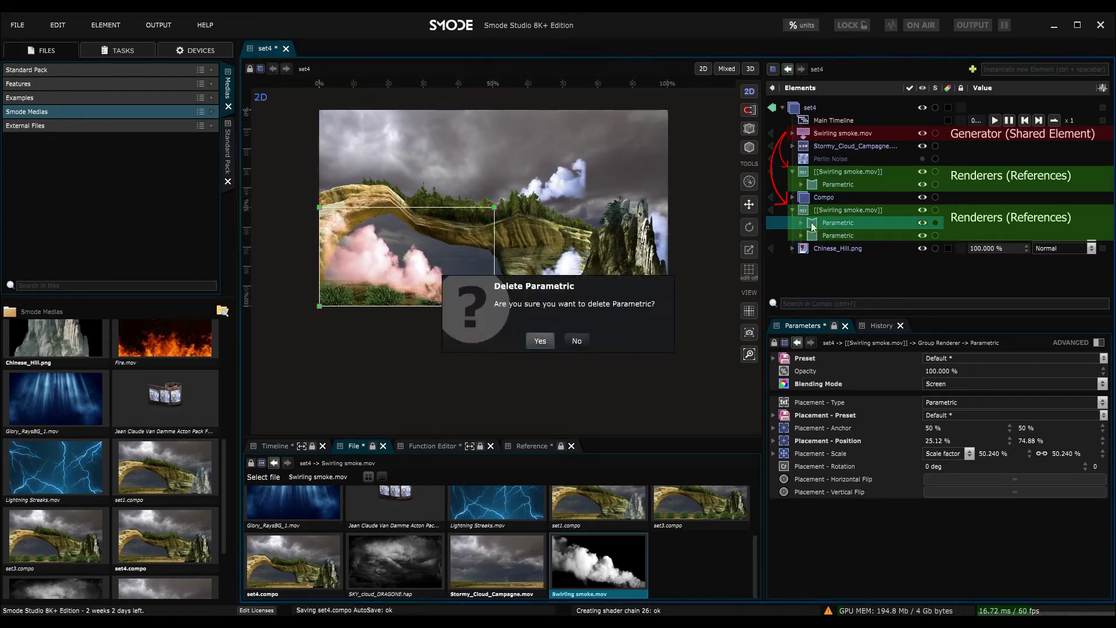
pyautogui.press('Return')
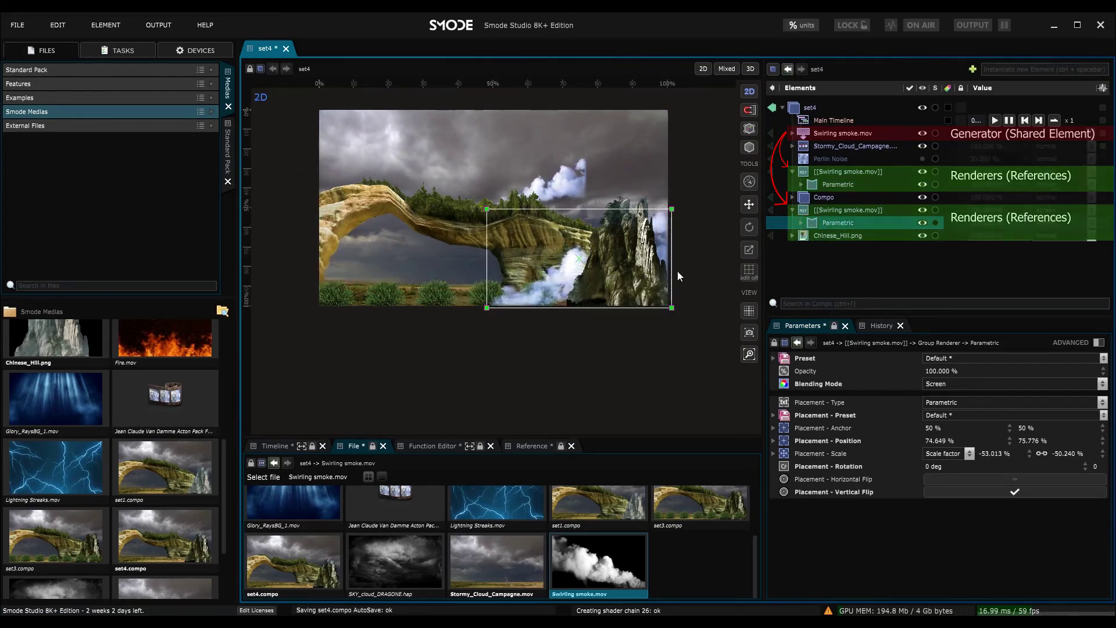
# Select the smoke clip's Placement Mask and raise its Feather to 36%
pyautogui.click(792, 133)
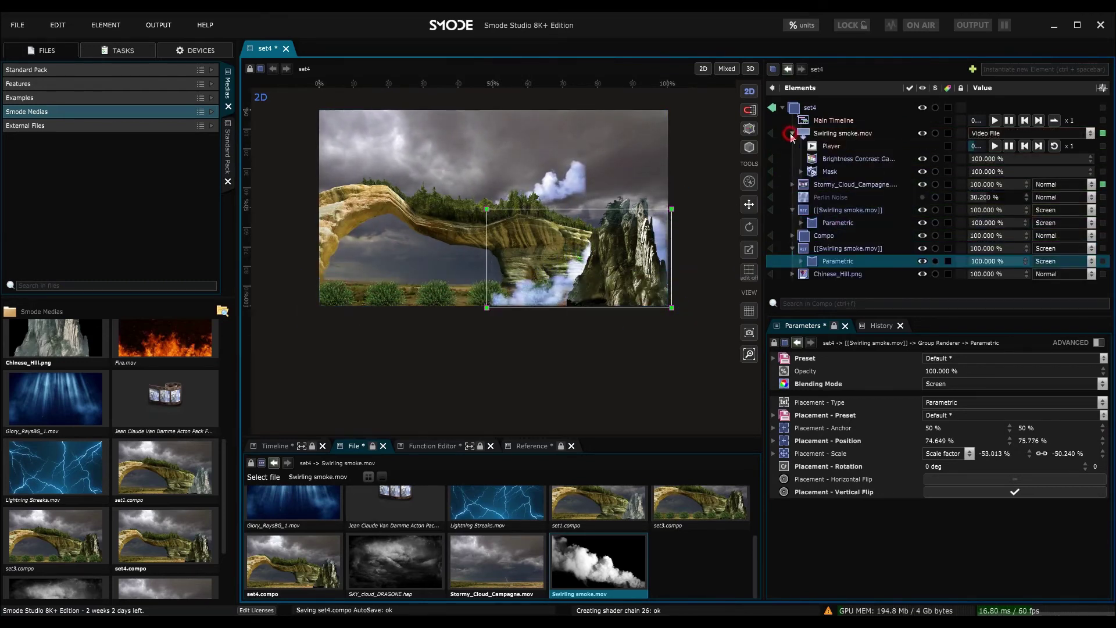
pyautogui.click(798, 173)
pyautogui.click(801, 172)
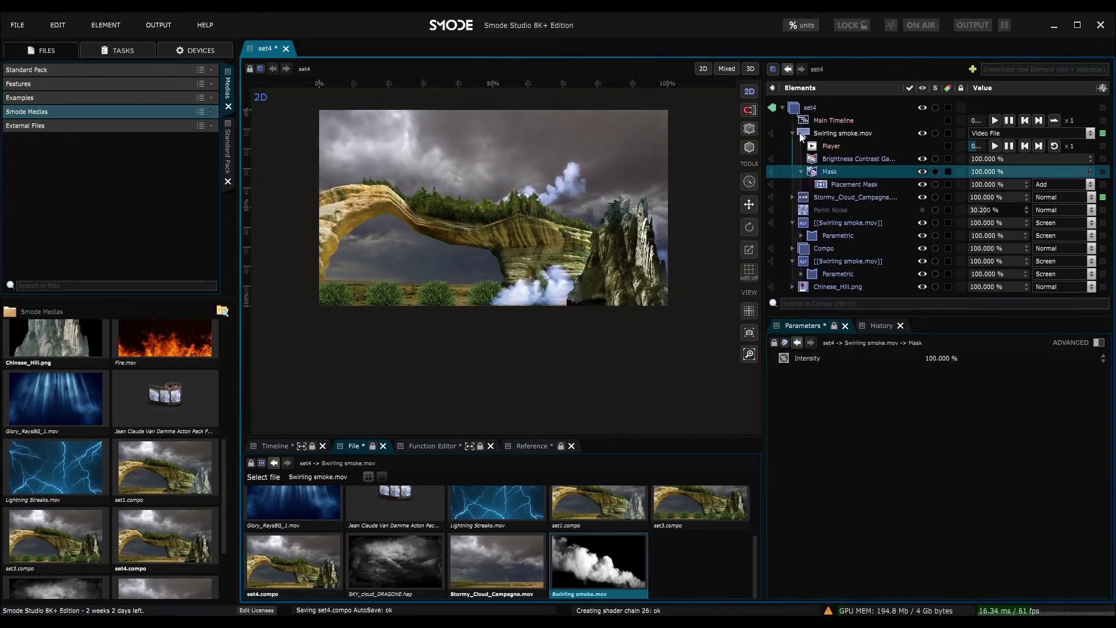
pyautogui.click(853, 184)
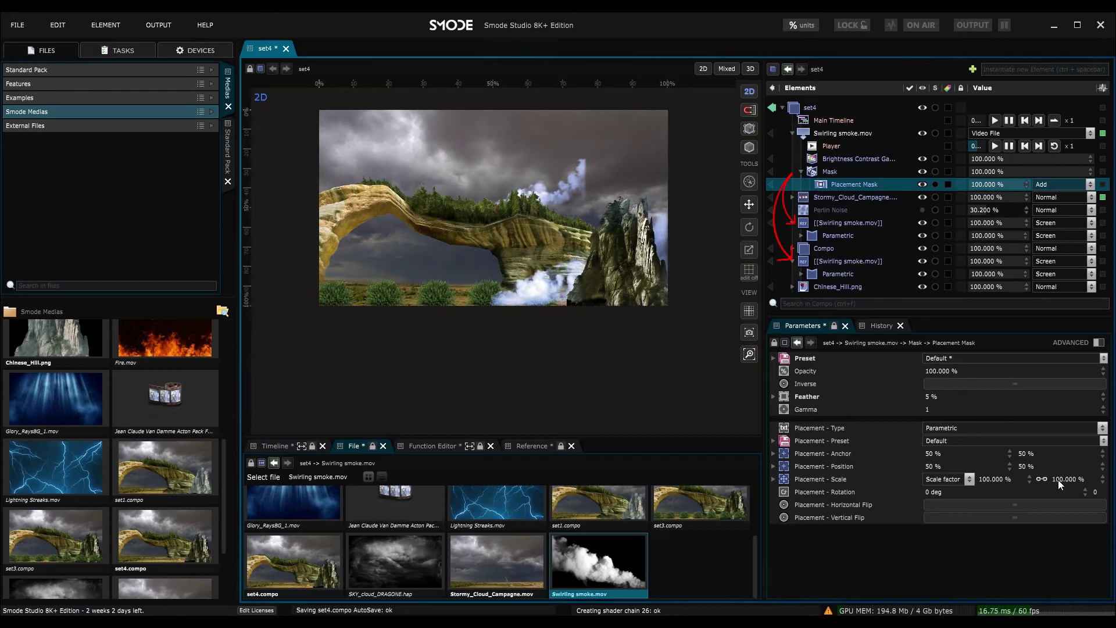
pyautogui.moveTo(937, 397)
pyautogui.mouseDown()
pyautogui.moveTo(977, 397)
pyautogui.moveTo(929, 397)
pyautogui.mouseUp()
# Set the feather Link to None and the bottom feather to 14%
pyautogui.click(773, 397)
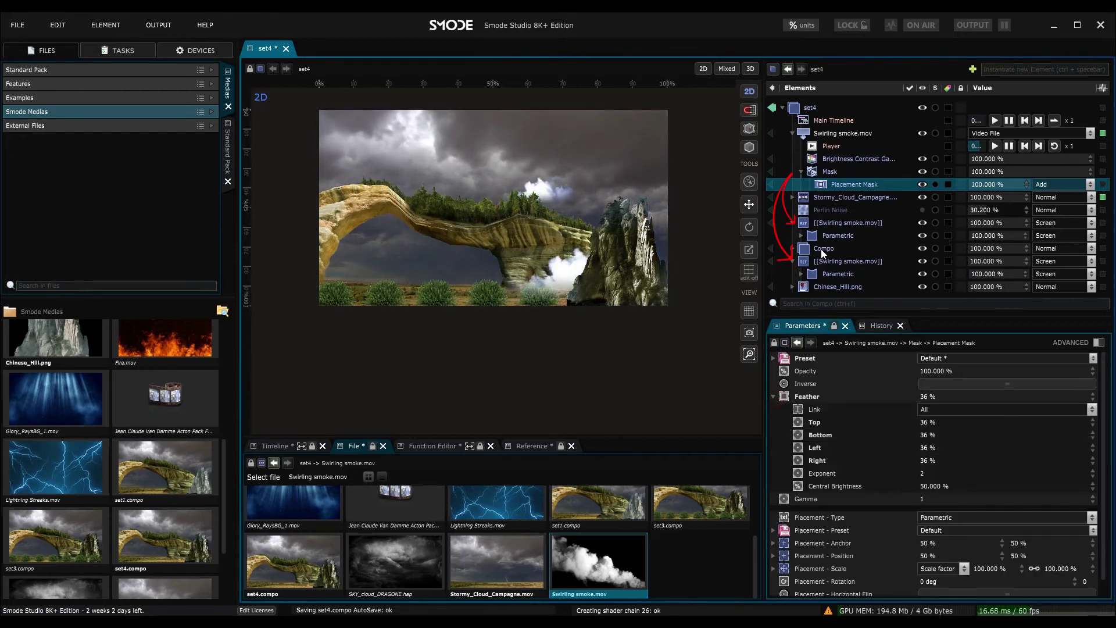
pyautogui.click(803, 273)
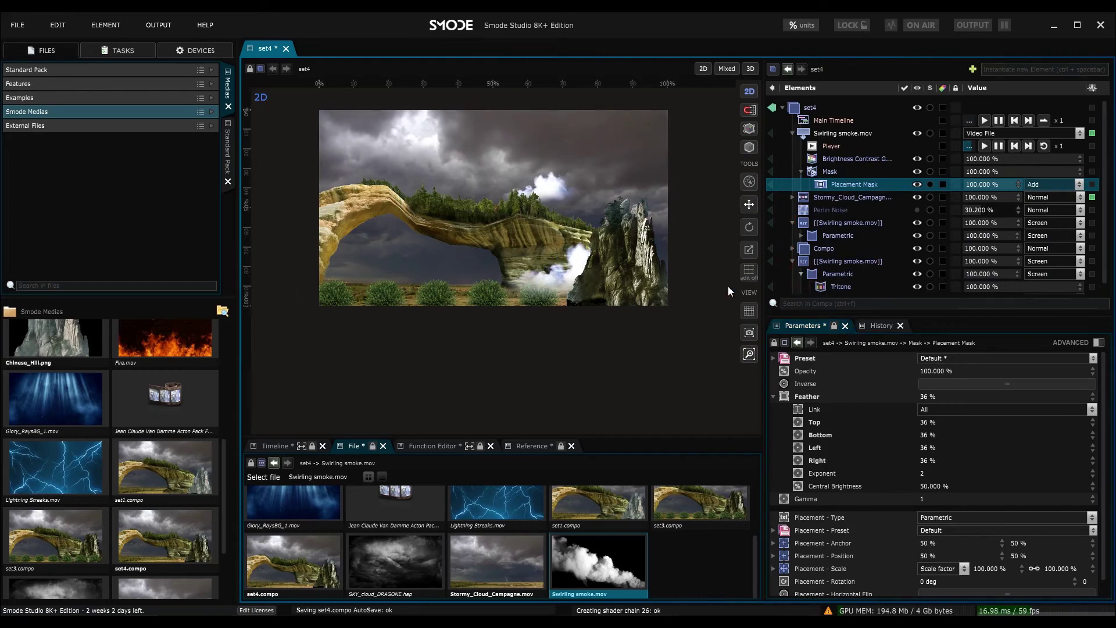
pyautogui.scroll(3, 555, 264)
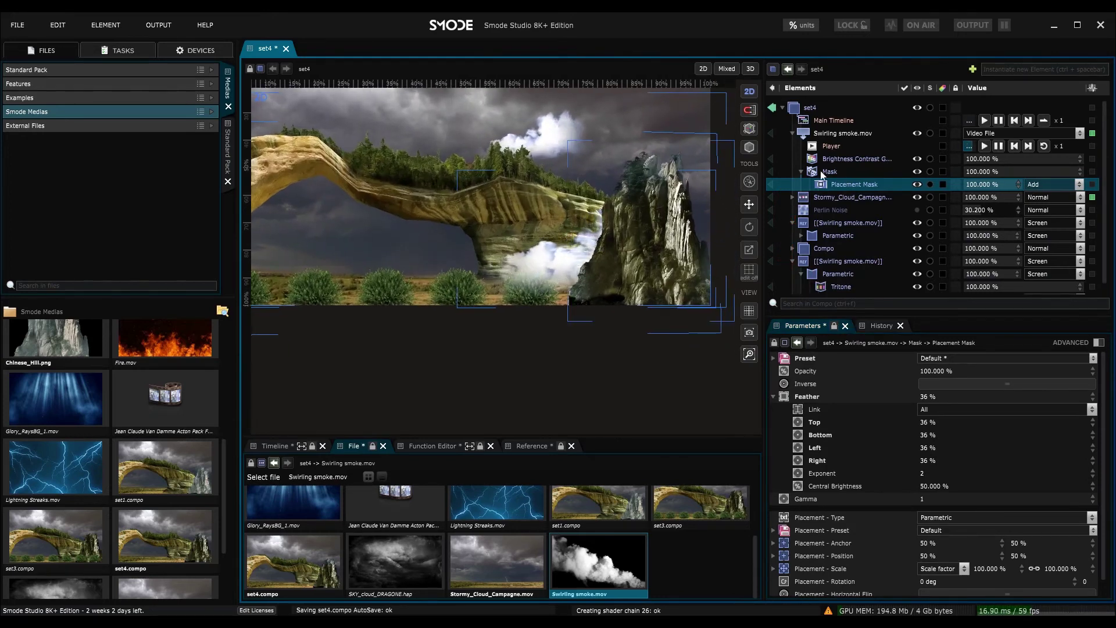
pyautogui.scroll(-1, 960, 459)
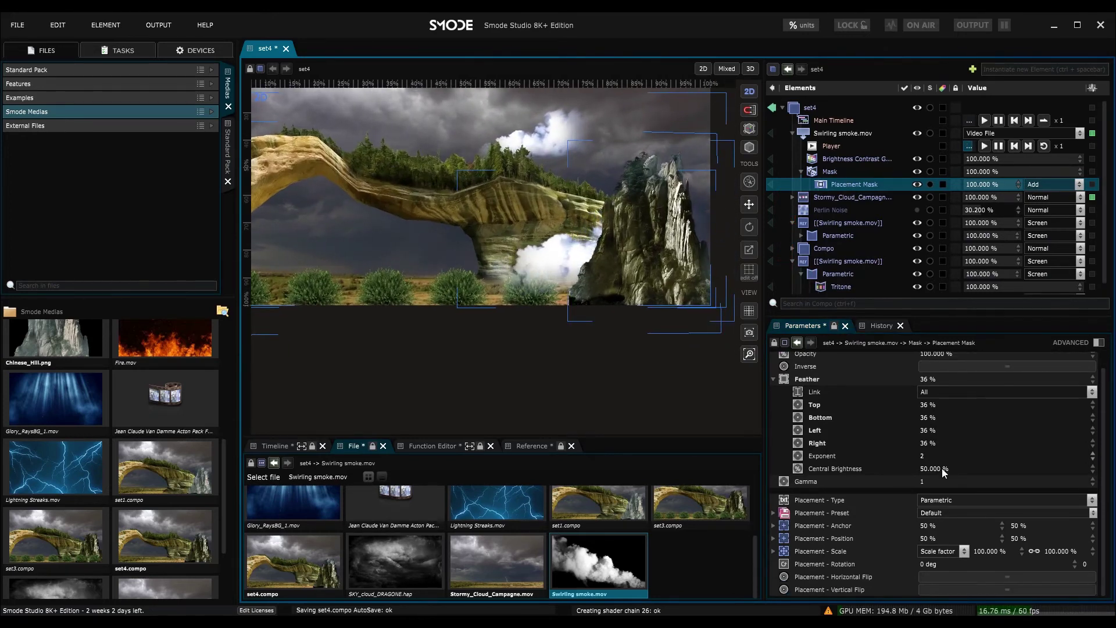
pyautogui.click(933, 392)
pyautogui.click(937, 406)
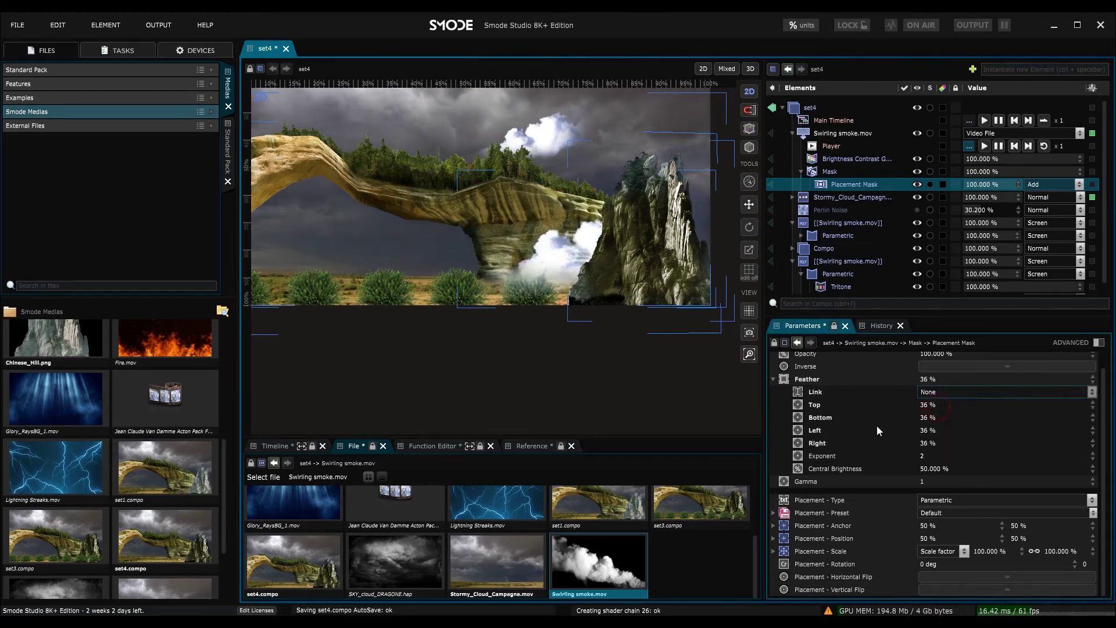
pyautogui.doubleClick(929, 418)
pyautogui.write('014')
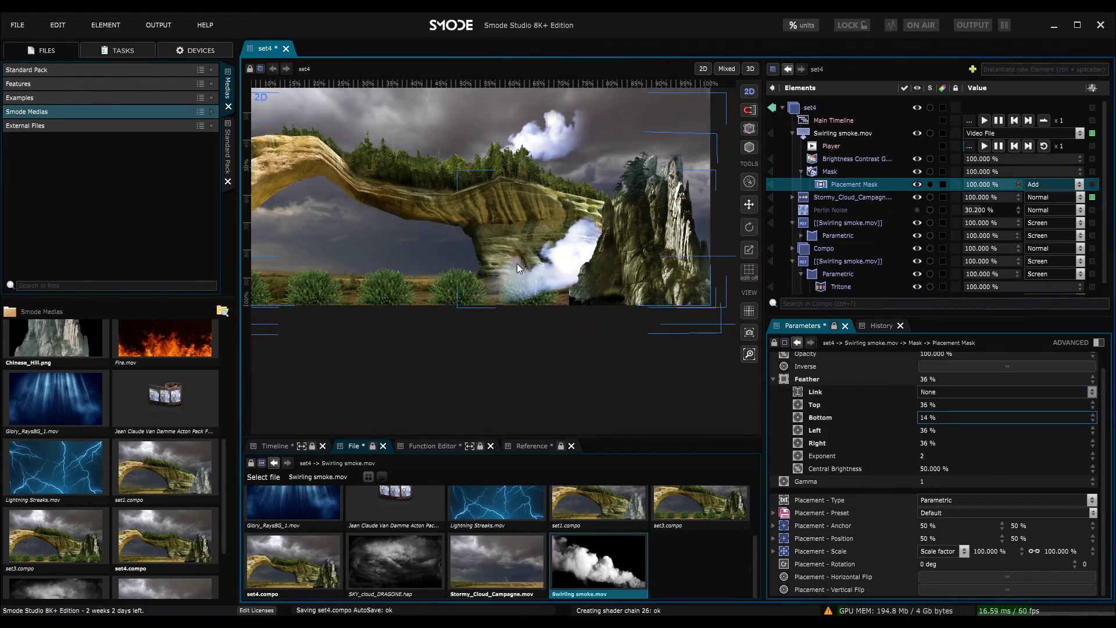
pyautogui.scroll(-2, 518, 263)
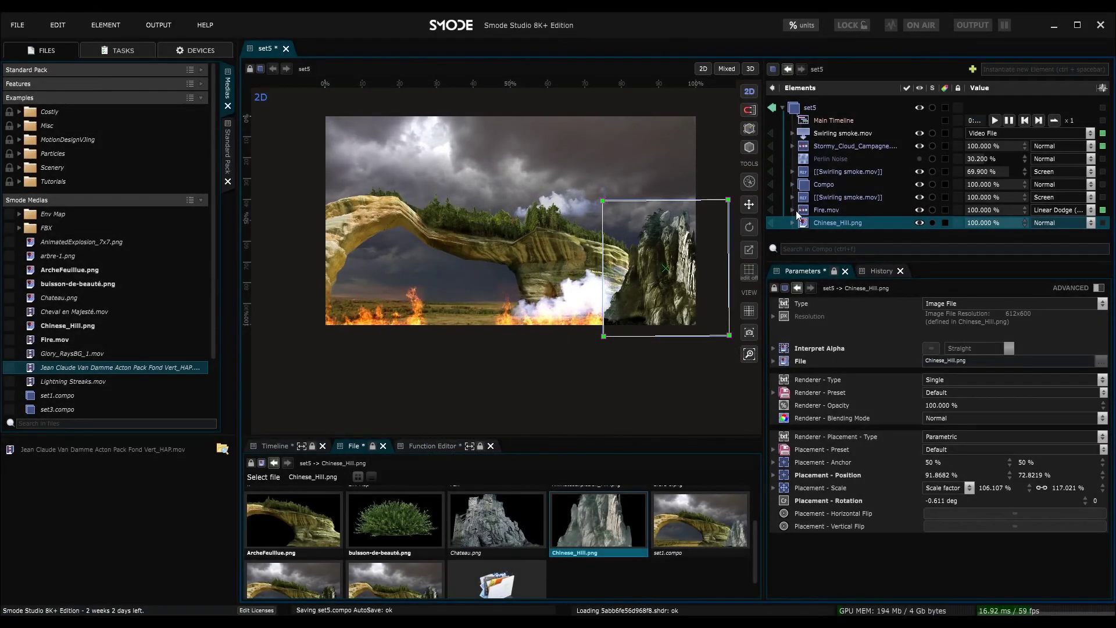
# Select Fire.mov's Feather 10 percents mask and open its Placement - Preset dropdown
pyautogui.click(792, 210)
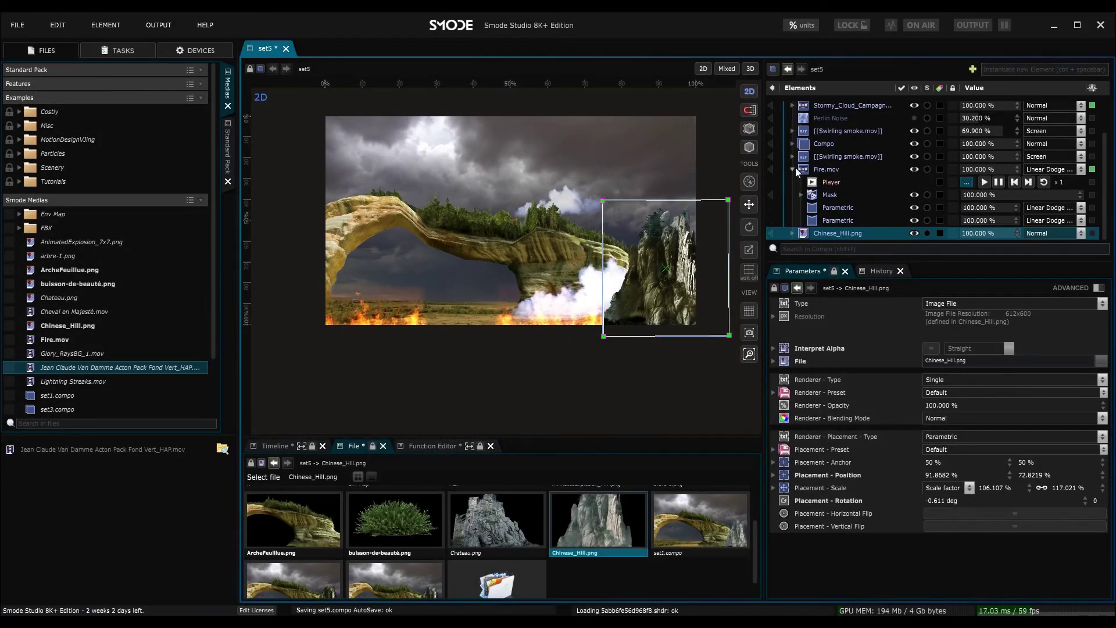
pyautogui.click(802, 195)
pyautogui.click(828, 208)
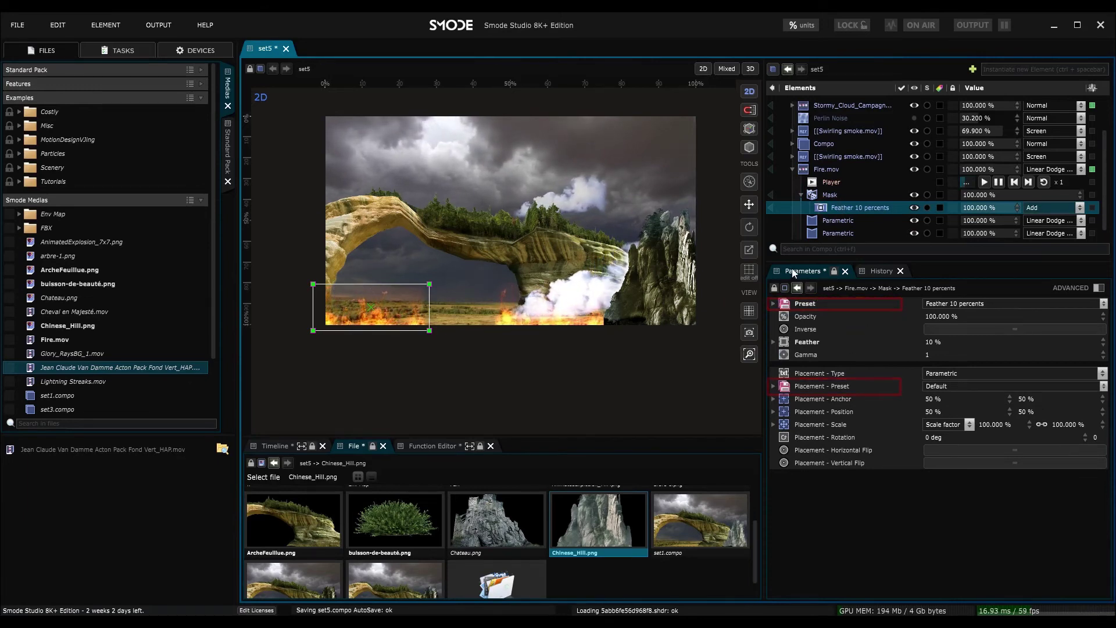
pyautogui.click(774, 386)
pyautogui.click(774, 386)
pyautogui.click(960, 386)
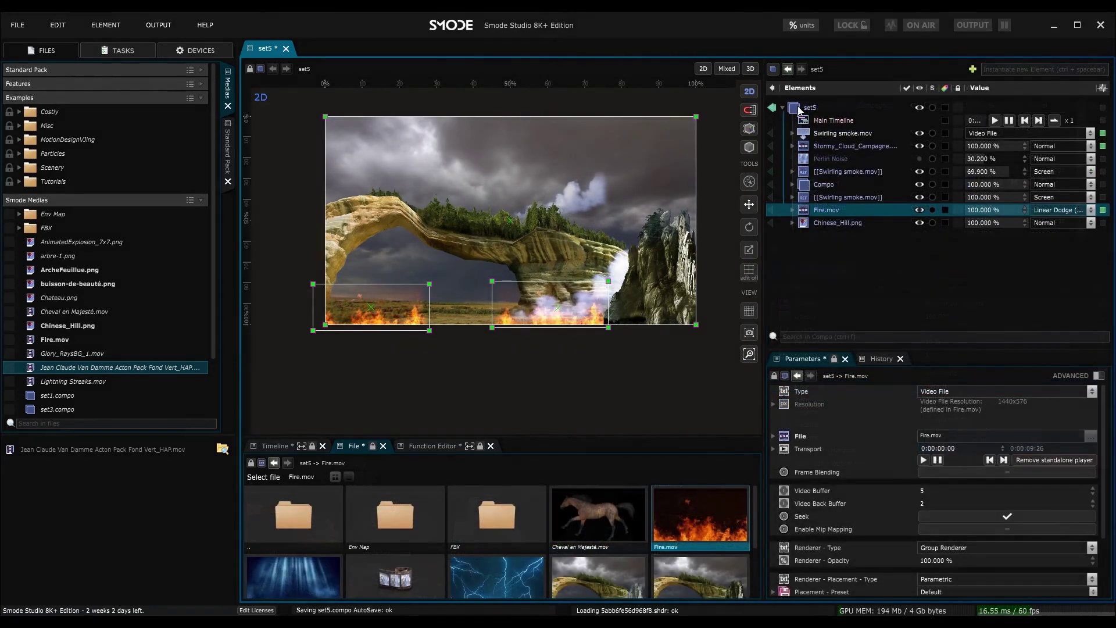
# Add the Old Photography II.cube sepia LUT to the composition
pyautogui.rightClick(800, 110)
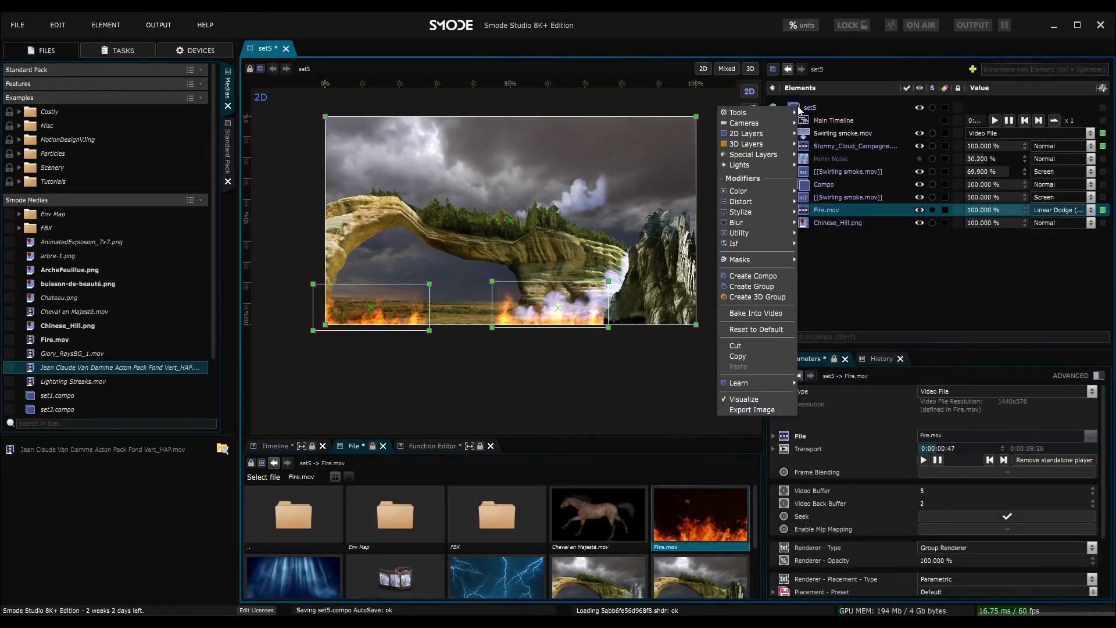
pyautogui.rightClick(817, 248)
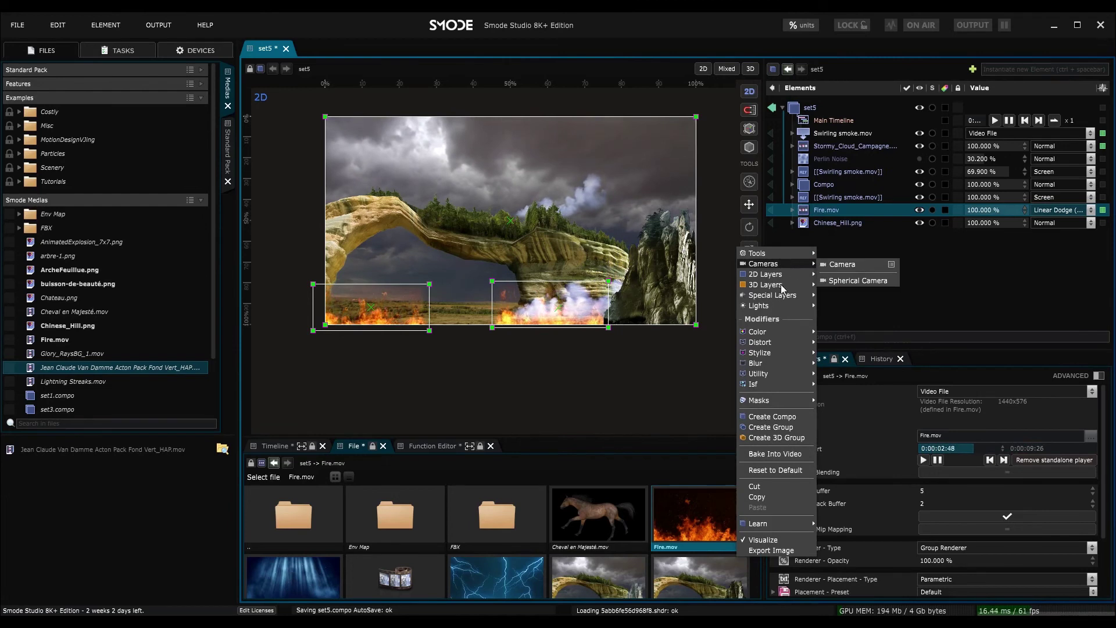
pyautogui.moveTo(770, 346)
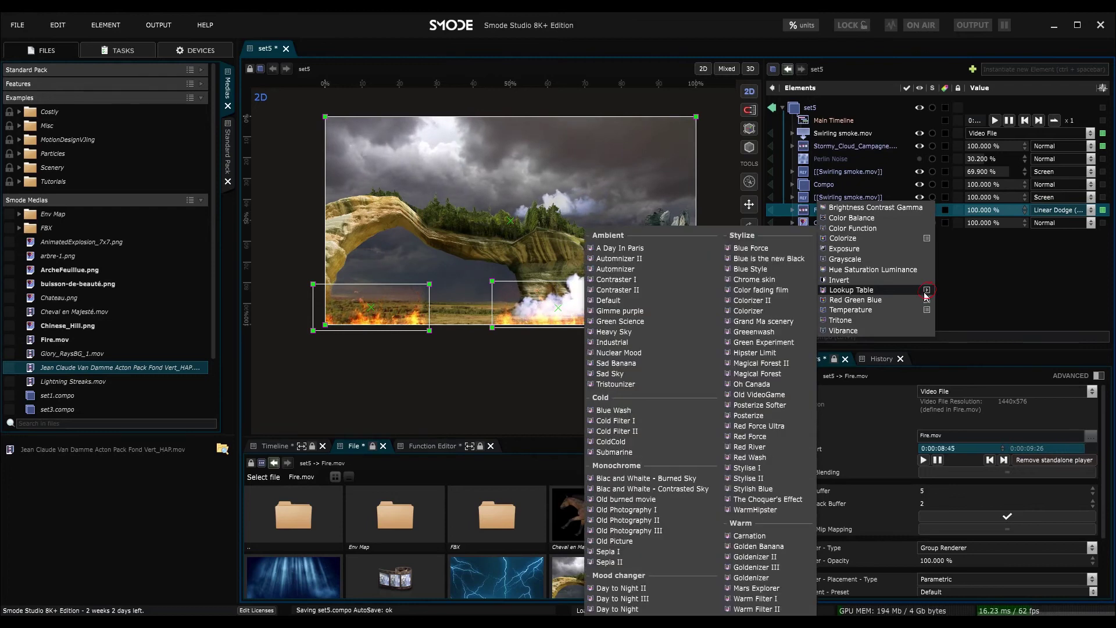
pyautogui.click(928, 290)
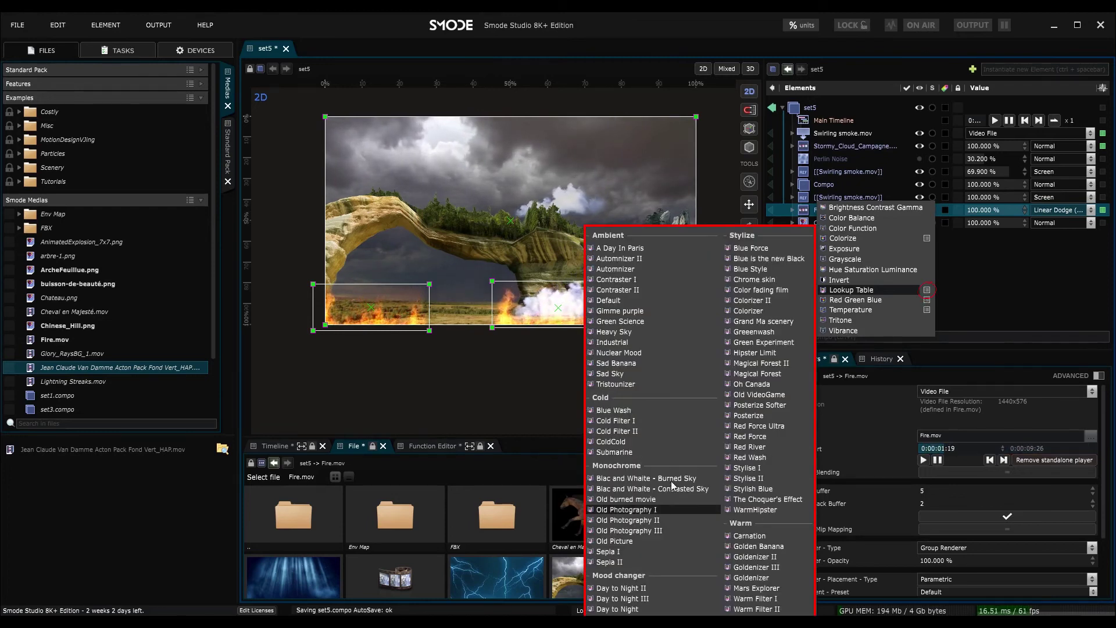
pyautogui.click(667, 519)
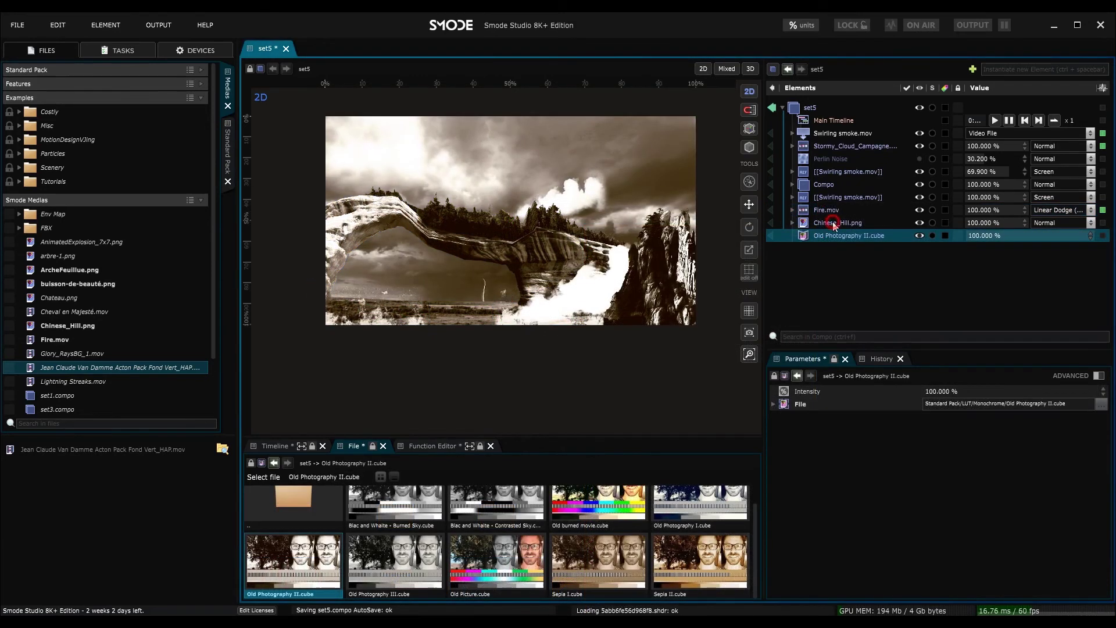
pyautogui.click(836, 222)
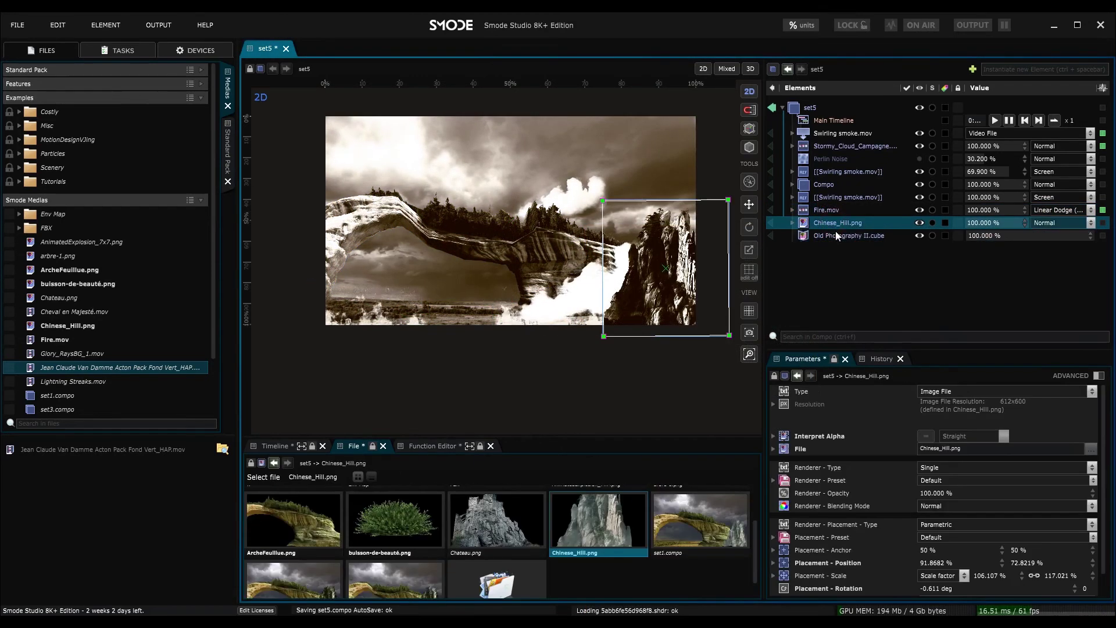
pyautogui.click(835, 235)
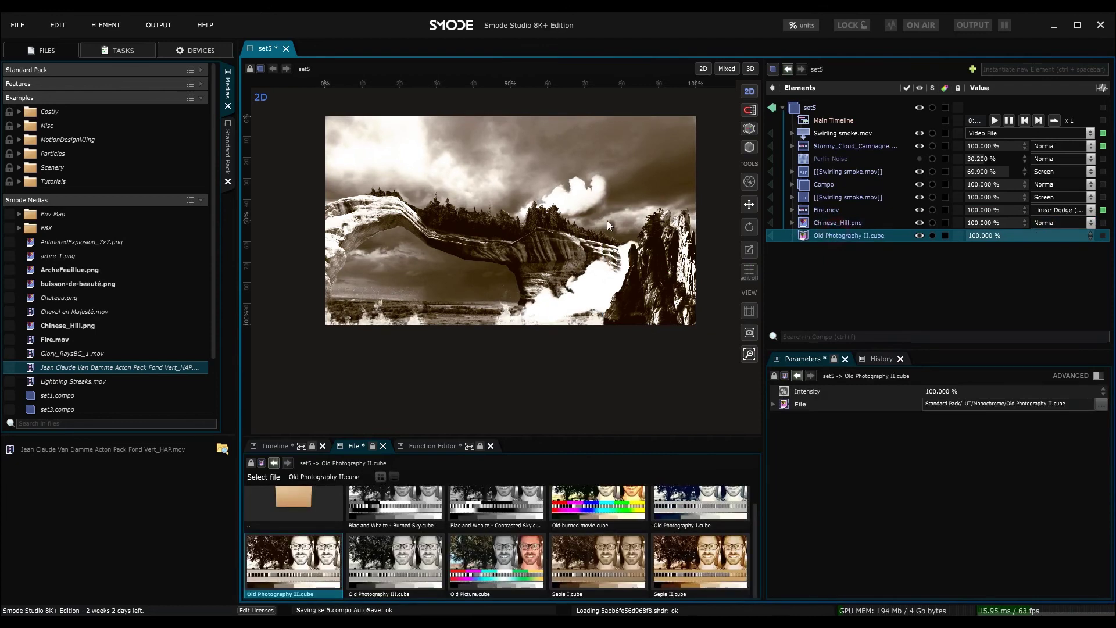
# Tick Advanced Presets.presets and Shader Pack.presets in the Standard Pack preset libraries
pyautogui.click(228, 147)
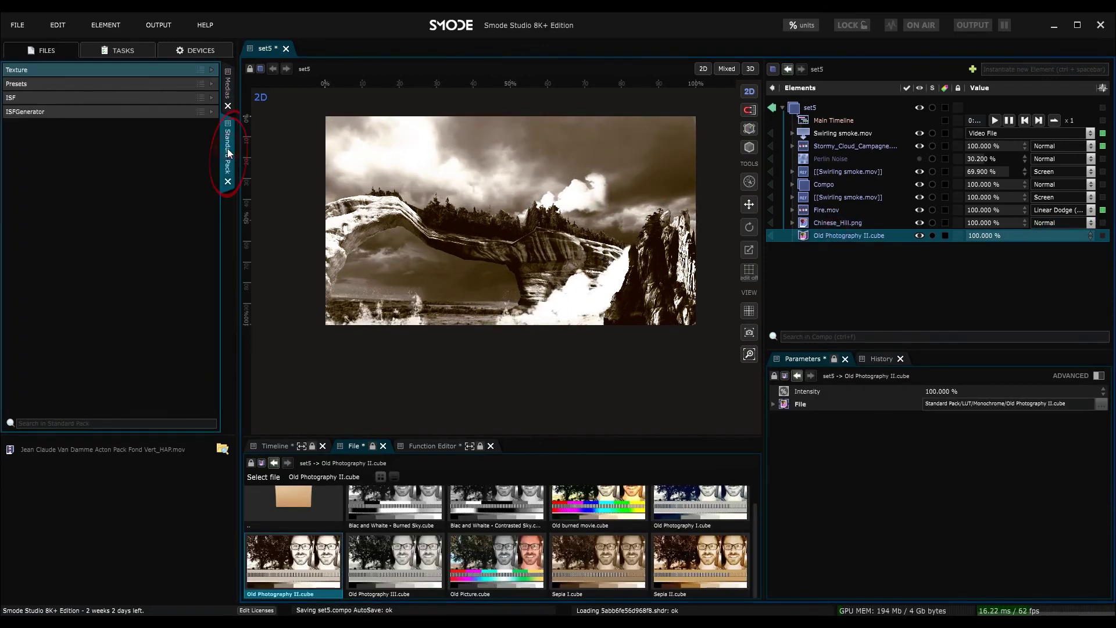
pyautogui.click(27, 84)
pyautogui.click(177, 98)
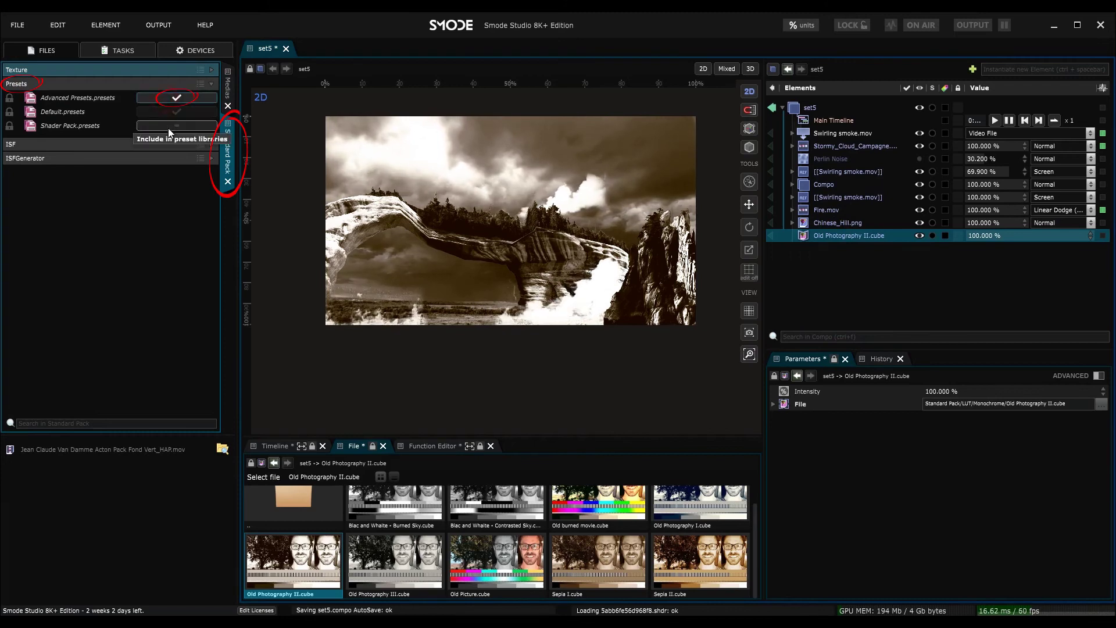
pyautogui.click(177, 125)
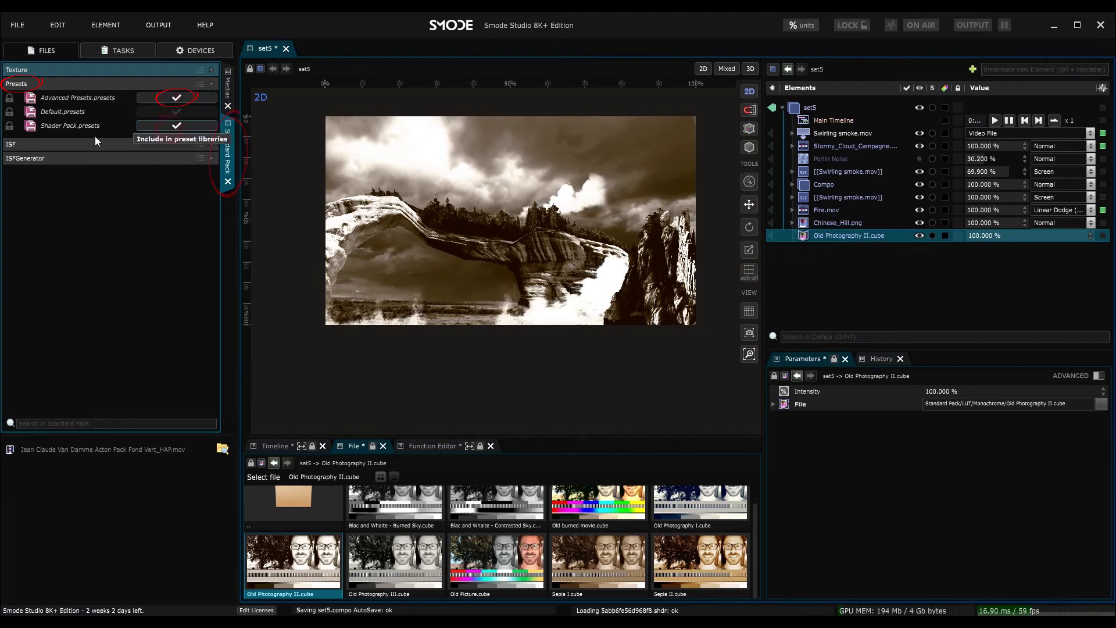
# Add the Old Flames preset from Modifiers > Color > Colorize
pyautogui.click(832, 261)
pyautogui.rightClick(831, 262)
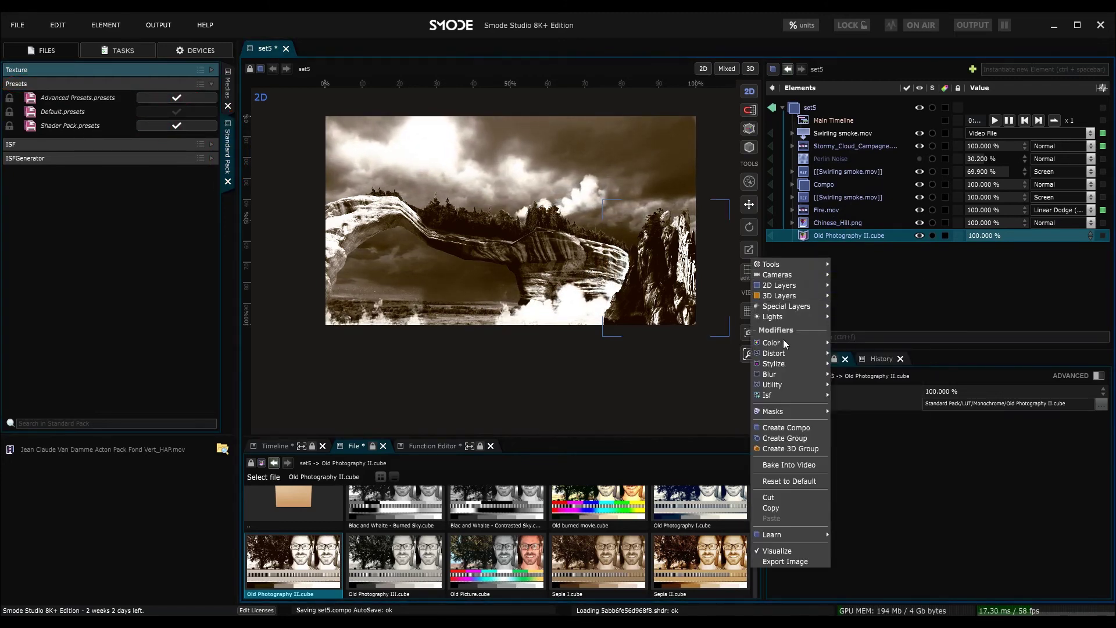
pyautogui.moveTo(783, 342)
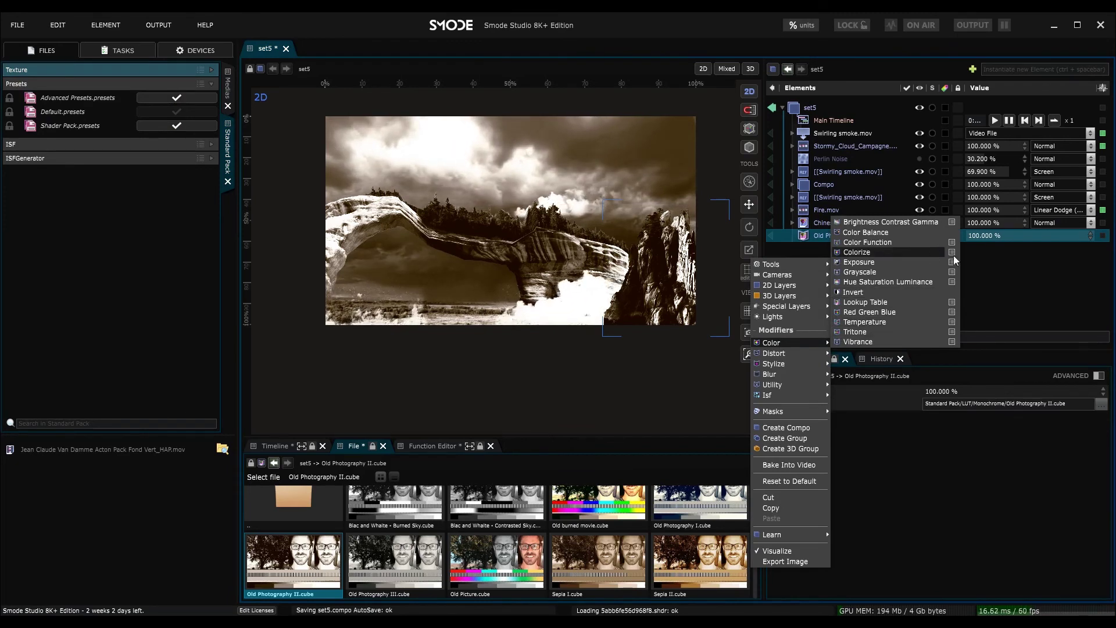
pyautogui.moveTo(954, 255)
pyautogui.click(1023, 462)
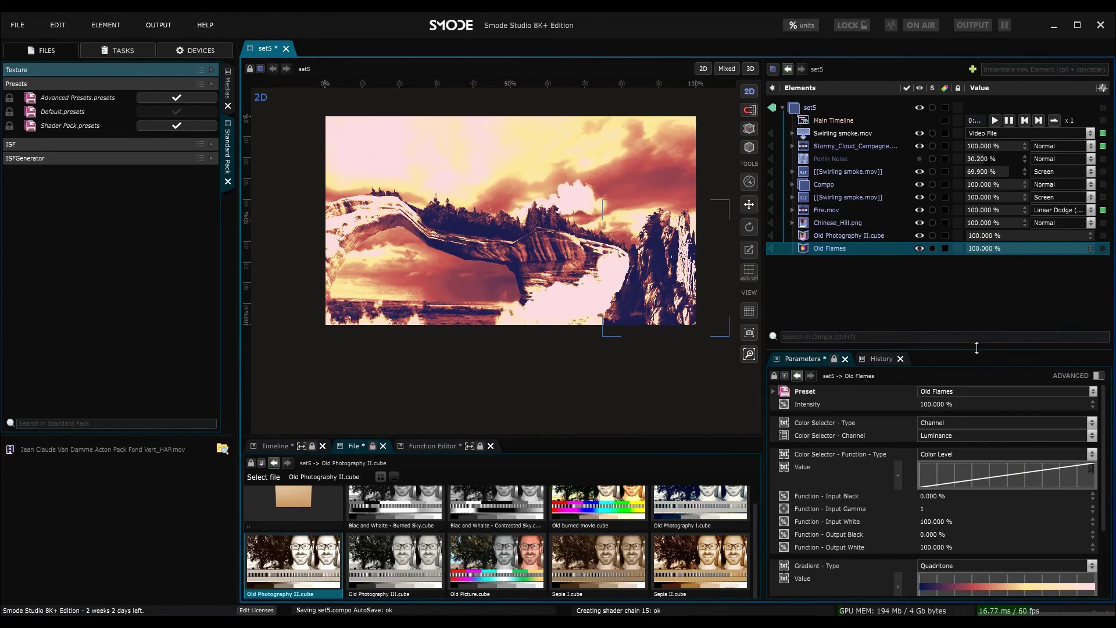
# Review Old Flames' Gradient preset list, leaving the Quadritone gradient unchanged
pyautogui.moveTo(977, 348); pyautogui.dragTo(940, 162)
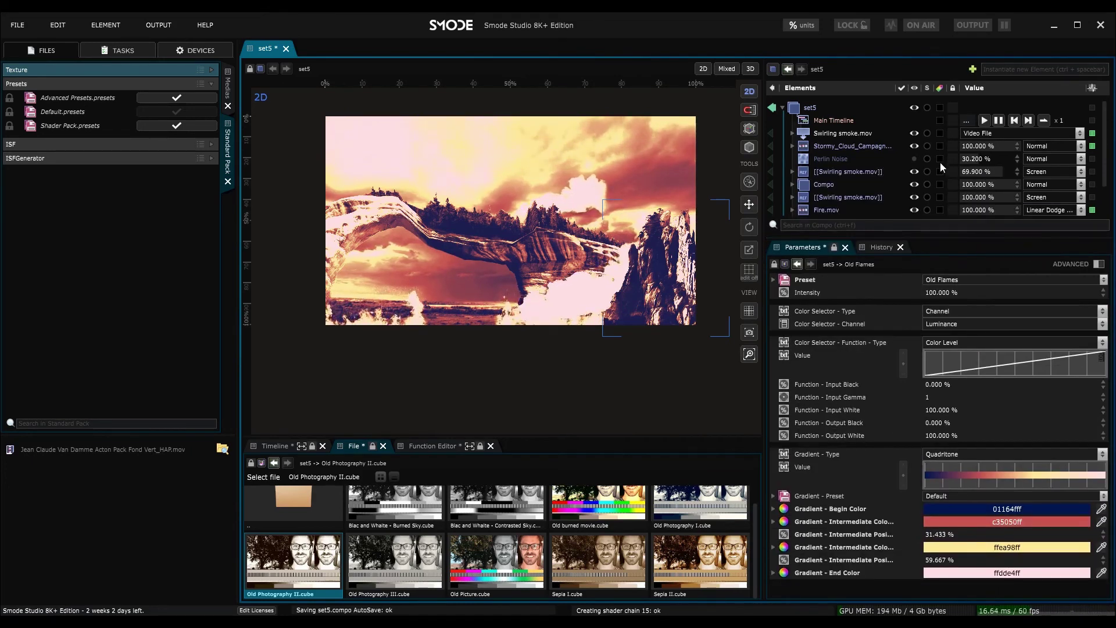
pyautogui.scroll(-1, 857, 205)
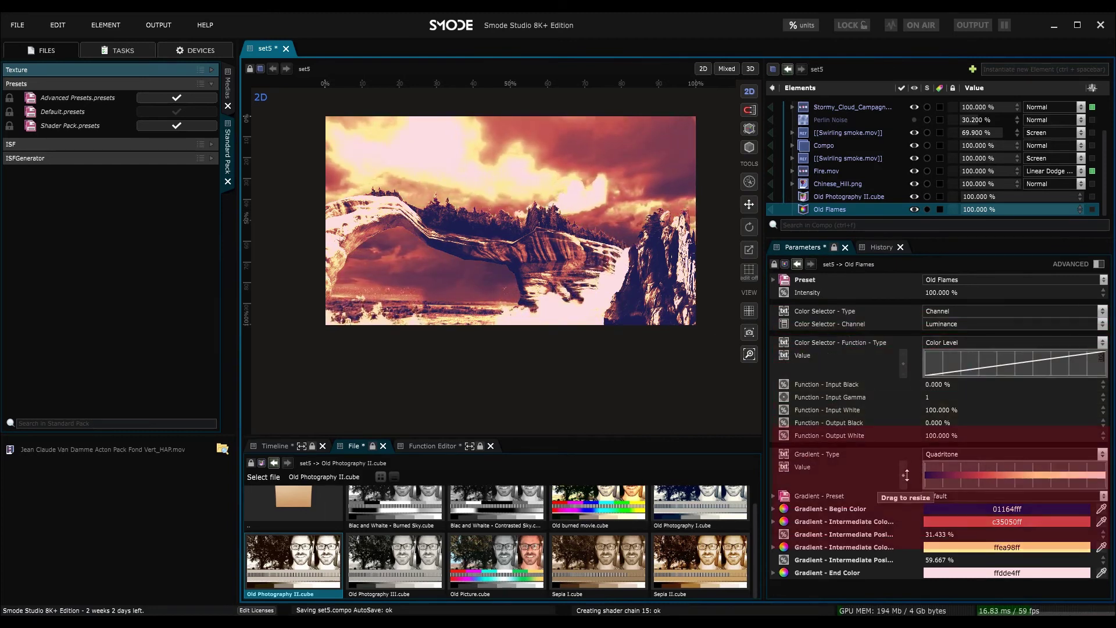
pyautogui.click(825, 495)
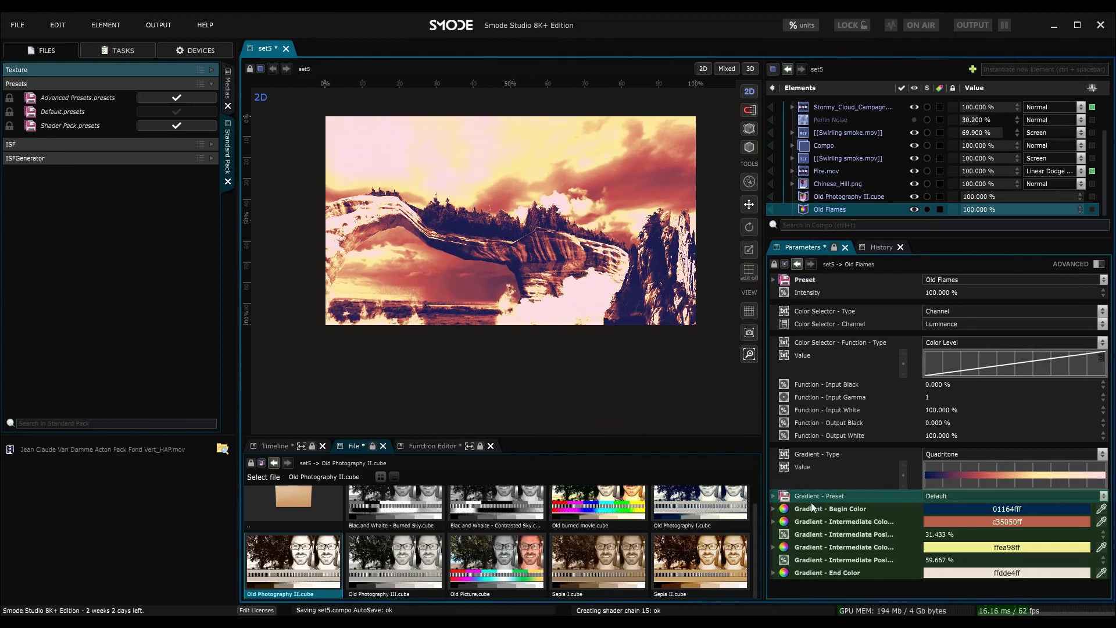
pyautogui.click(954, 496)
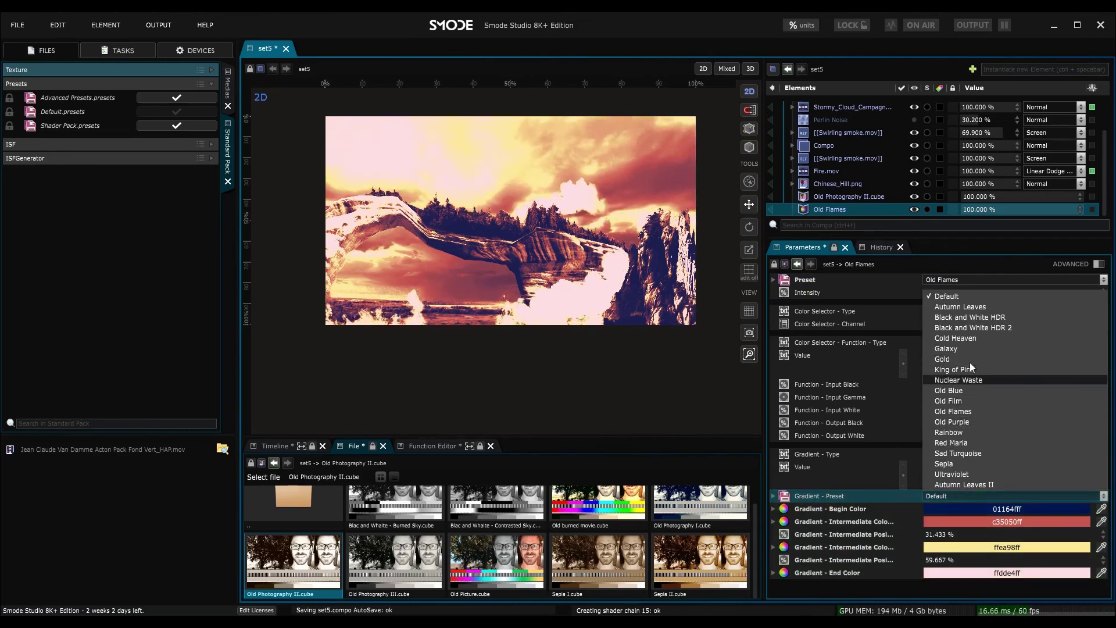
pyautogui.click(833, 502)
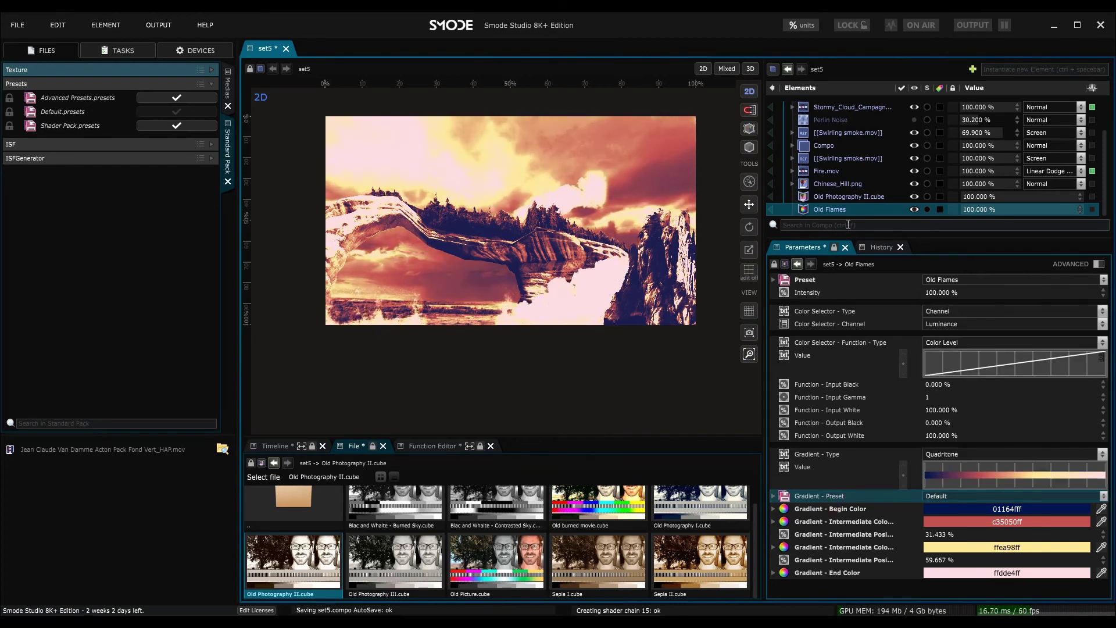
# Delete Old Flames and add Final Polish III from Modifiers > Utility > Compo Based
pyautogui.moveTo(841, 237); pyautogui.dragTo(844, 354)
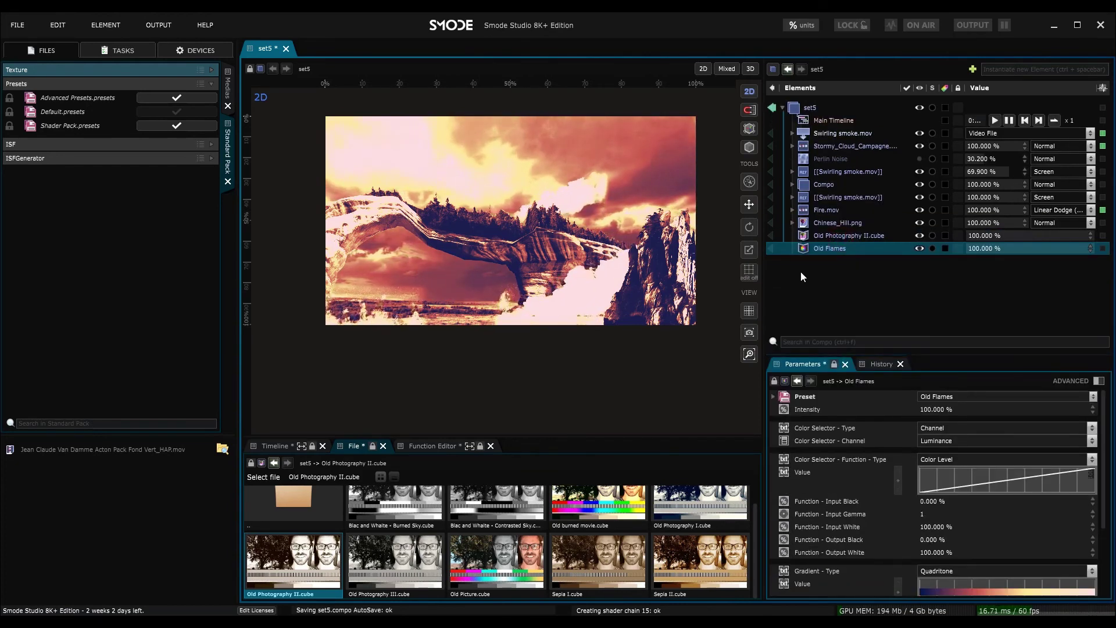
pyautogui.press('Delete')
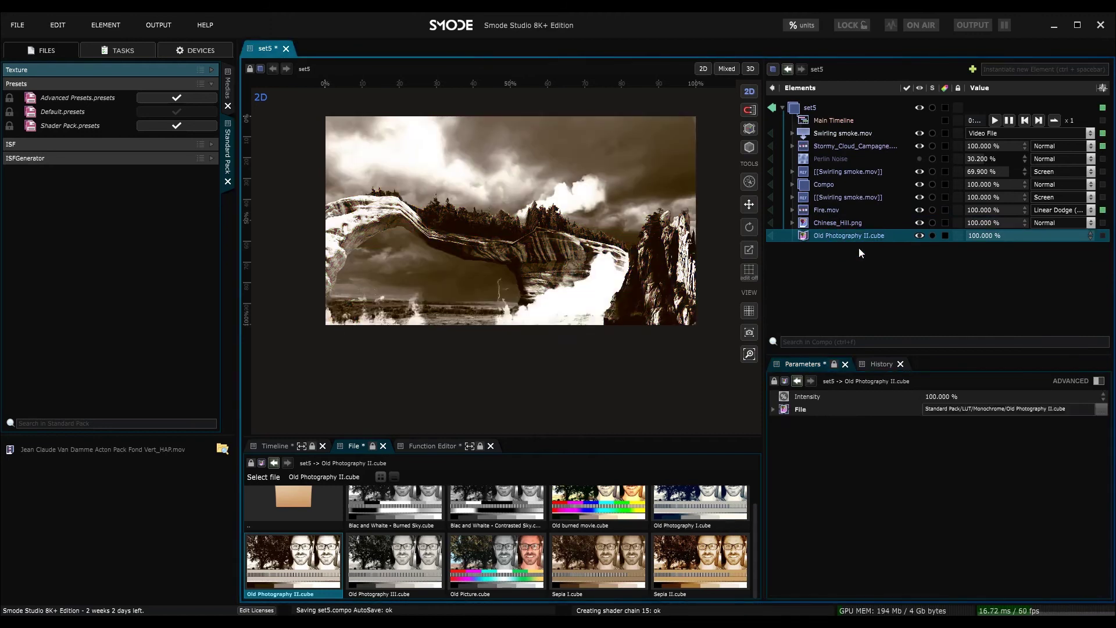
pyautogui.rightClick(799, 249)
pyautogui.moveTo(759, 374)
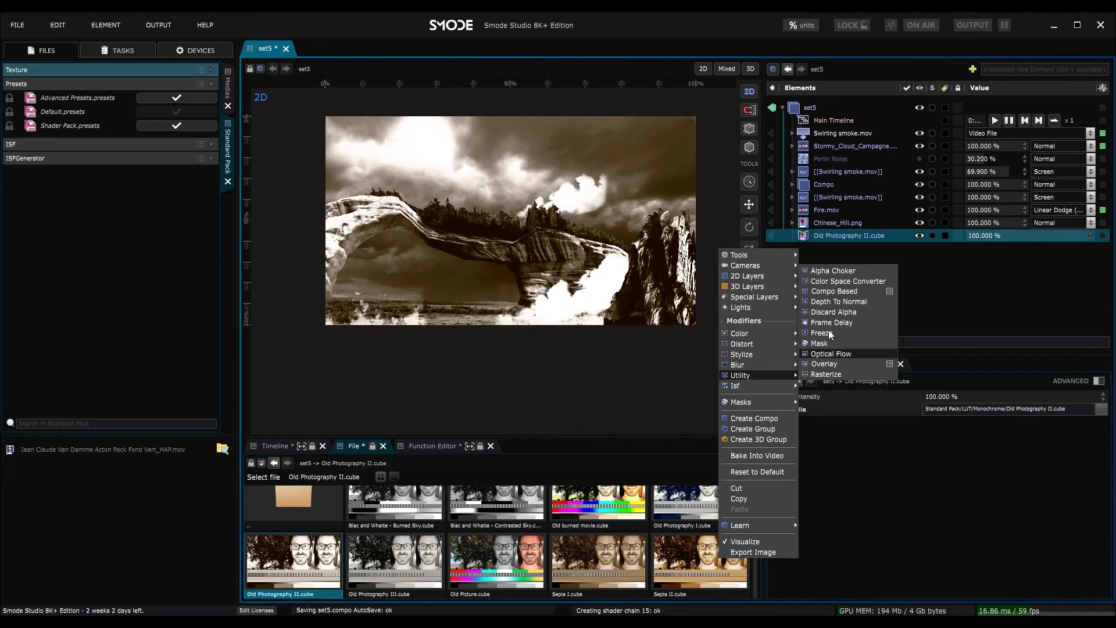
pyautogui.moveTo(879, 297)
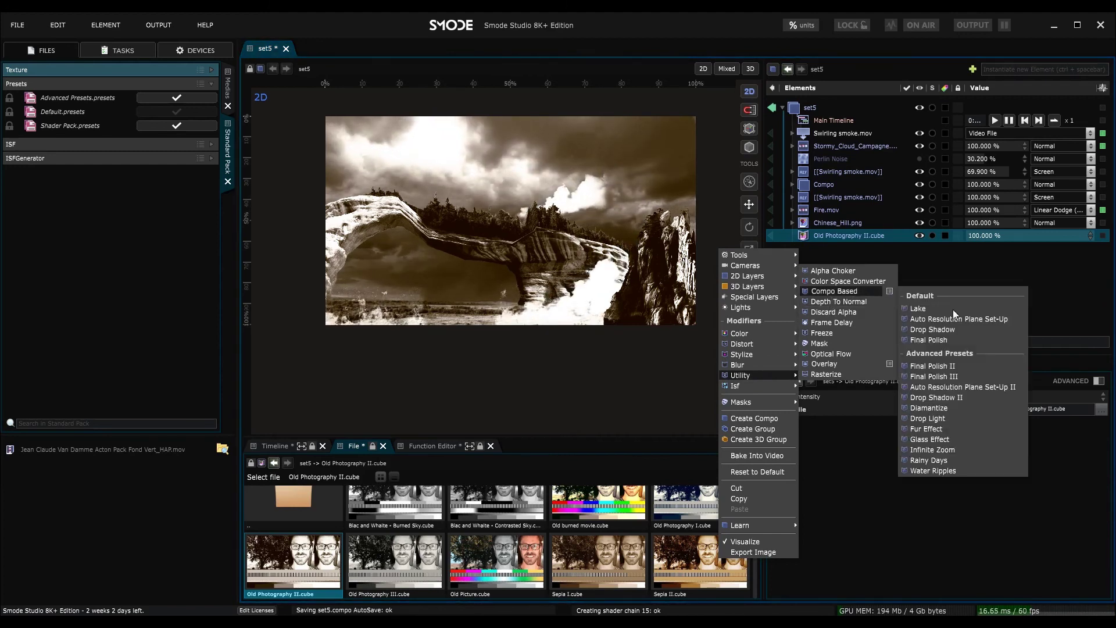
pyautogui.click(951, 377)
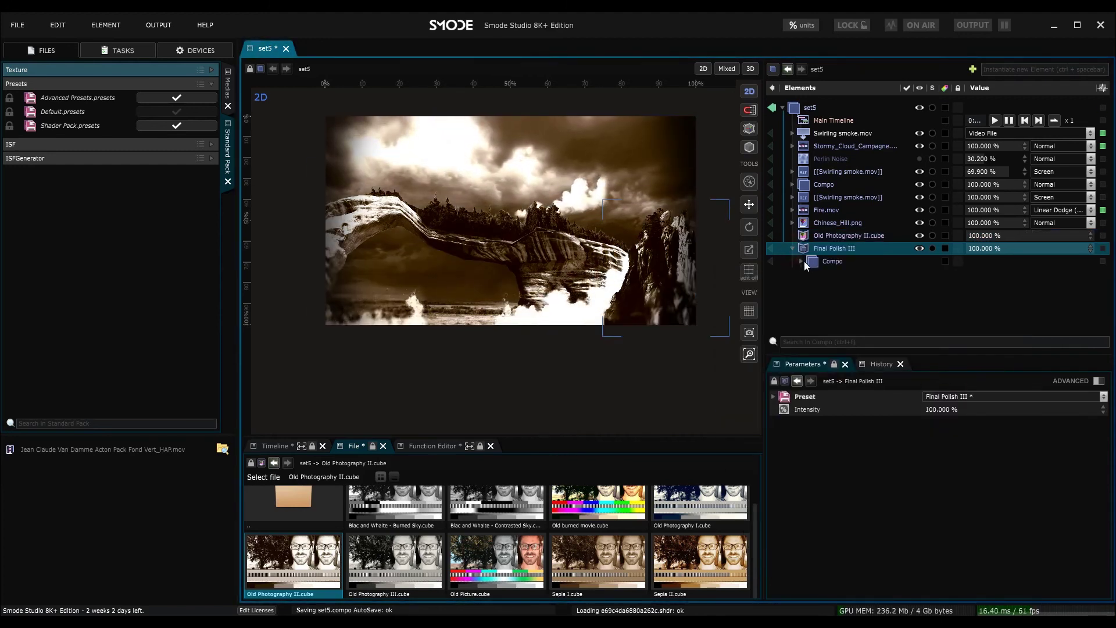
# Expand Final Polish III and inspect its Exposure and Blur steps
pyautogui.click(802, 261)
pyautogui.click(840, 287)
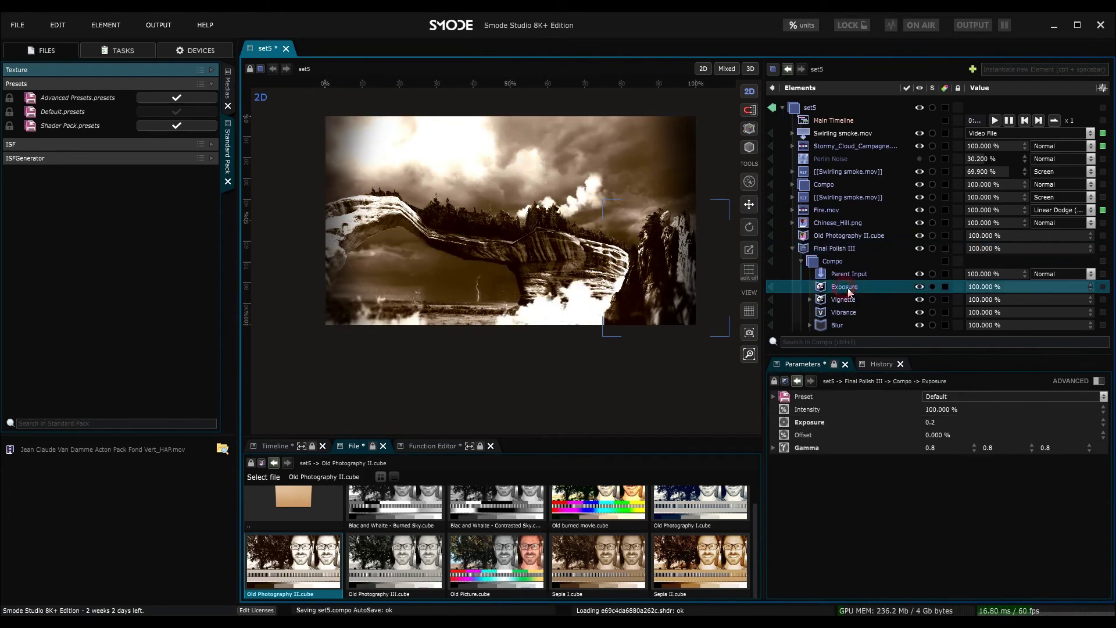
pyautogui.click(832, 326)
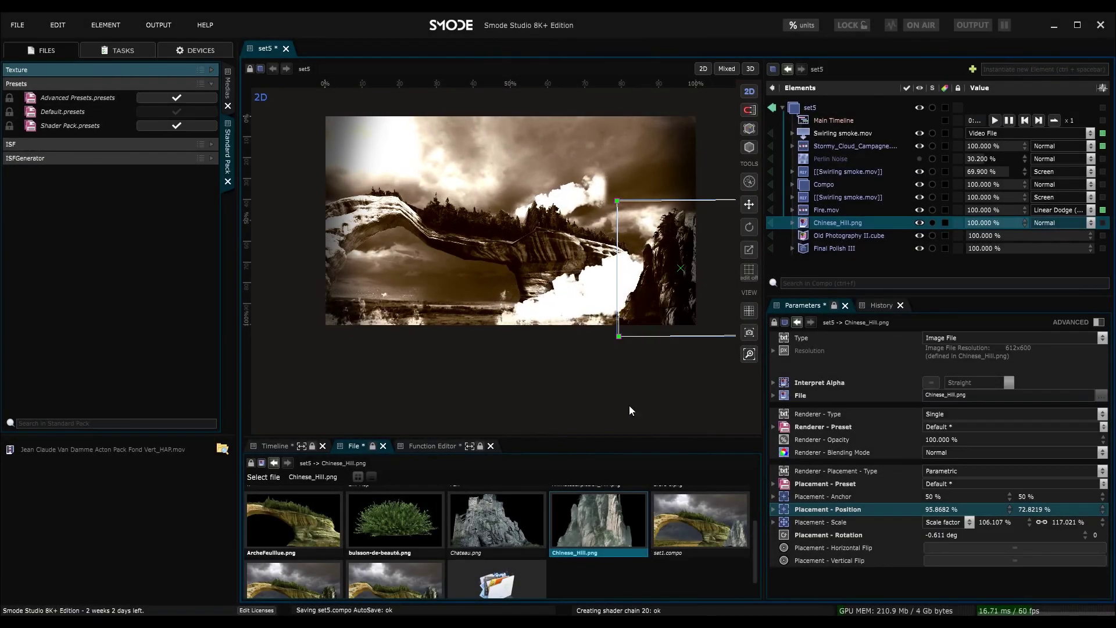
# Nudge Chinese_Hill.png slightly right and switch placement units from % to px
pyautogui.hscroll(2, 665, 347)
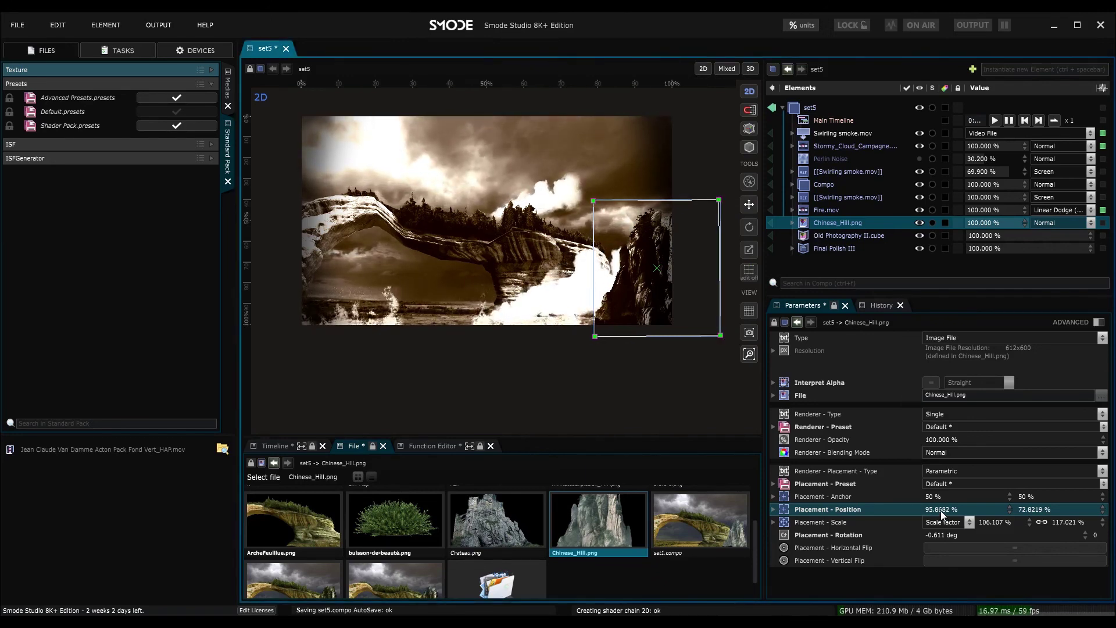
pyautogui.moveTo(697, 293); pyautogui.dragTo(698, 294)
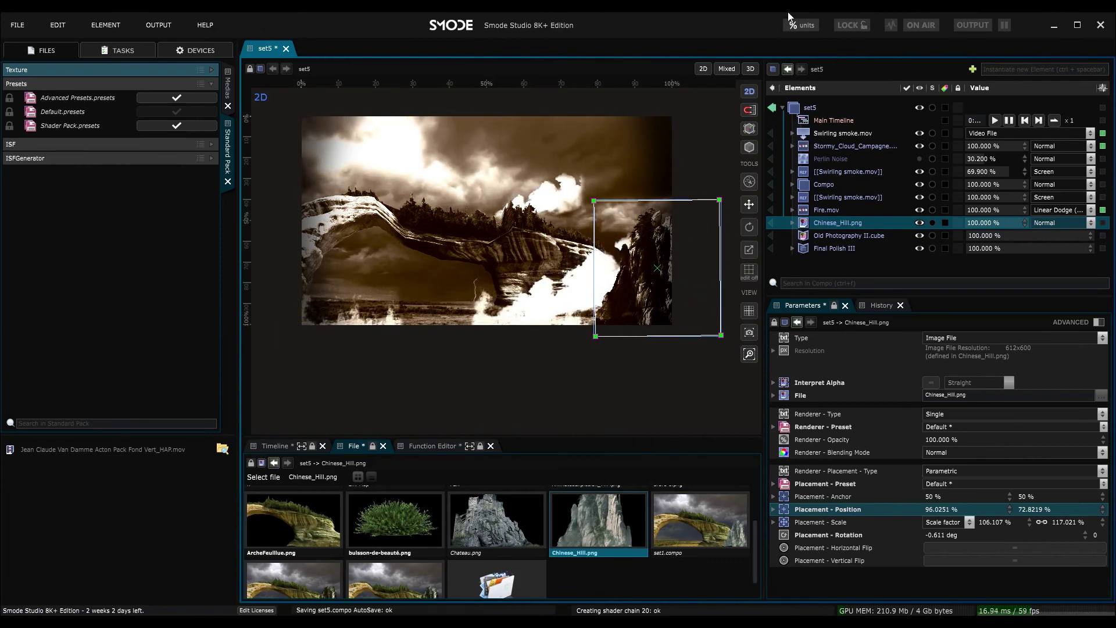
pyautogui.click(807, 25)
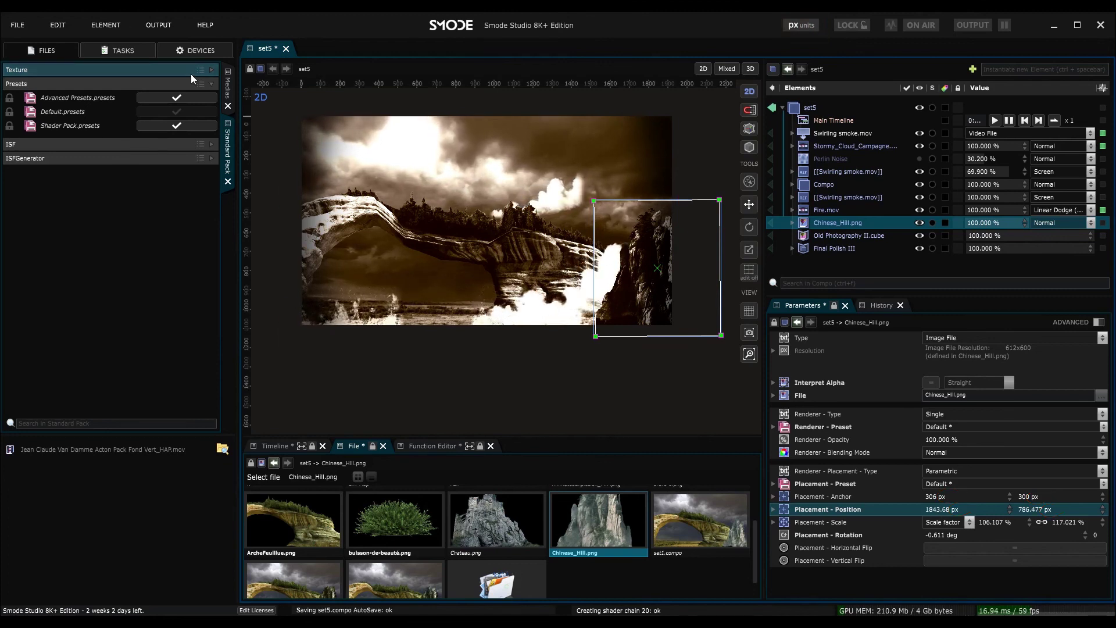
# Set the Studio Output in Preferences to Fit to monitor 1 (1920 x 1080) and apply it
pyautogui.click(62, 26)
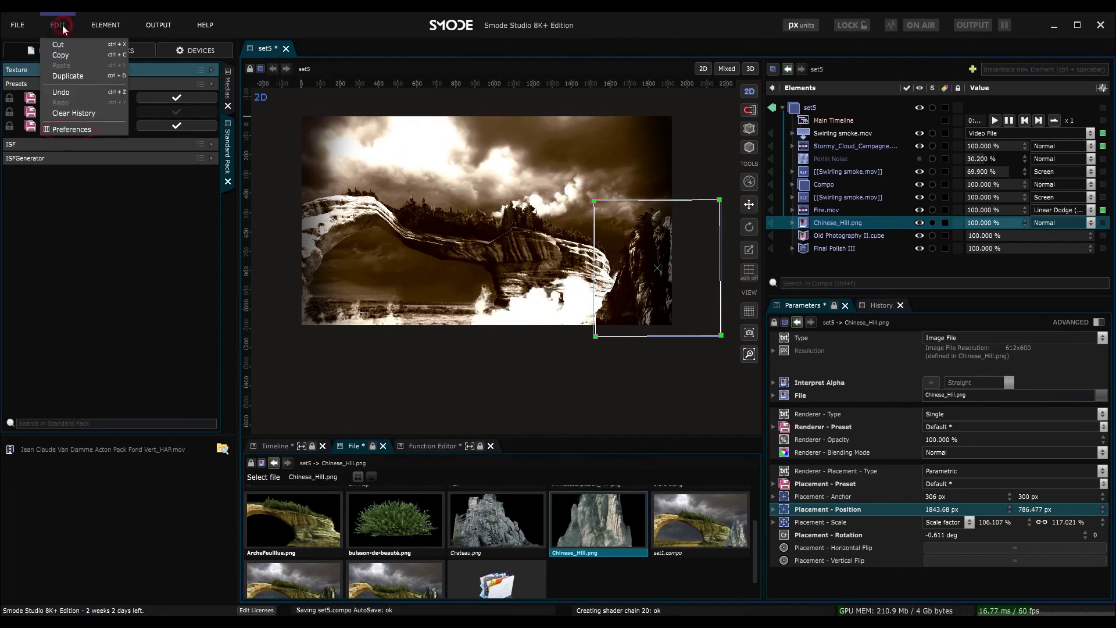
pyautogui.click(72, 129)
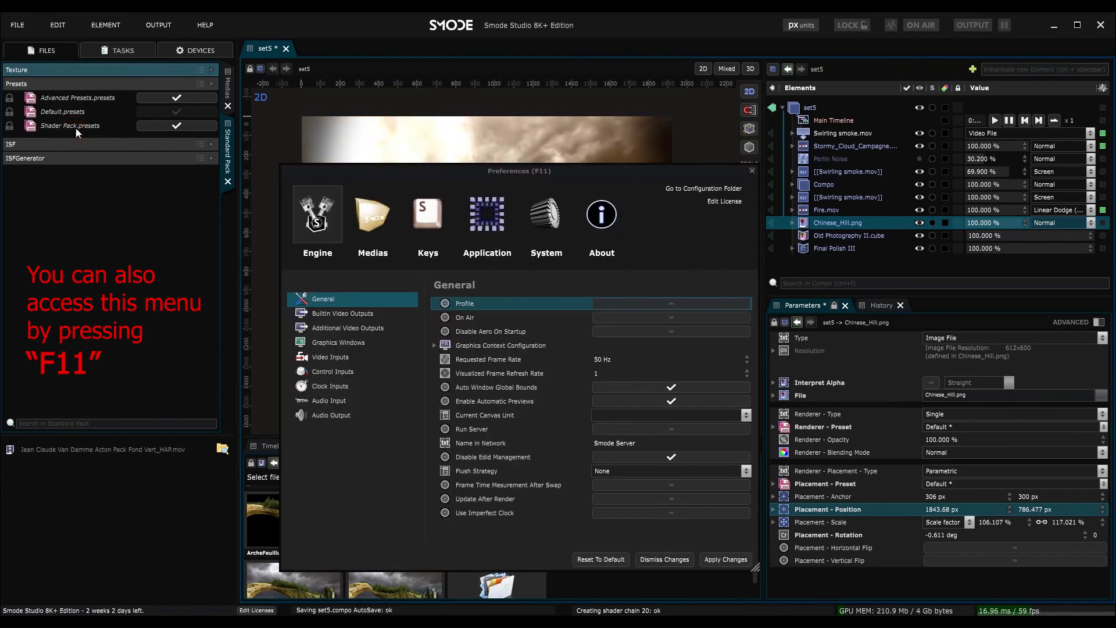
pyautogui.click(330, 314)
pyautogui.click(435, 319)
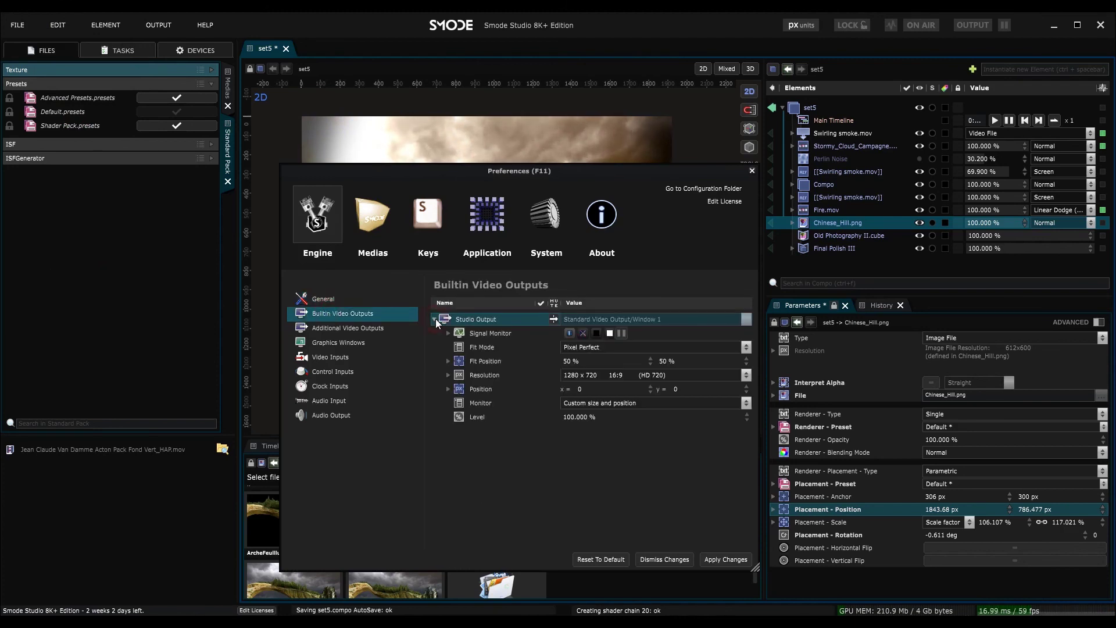
pyautogui.click(743, 404)
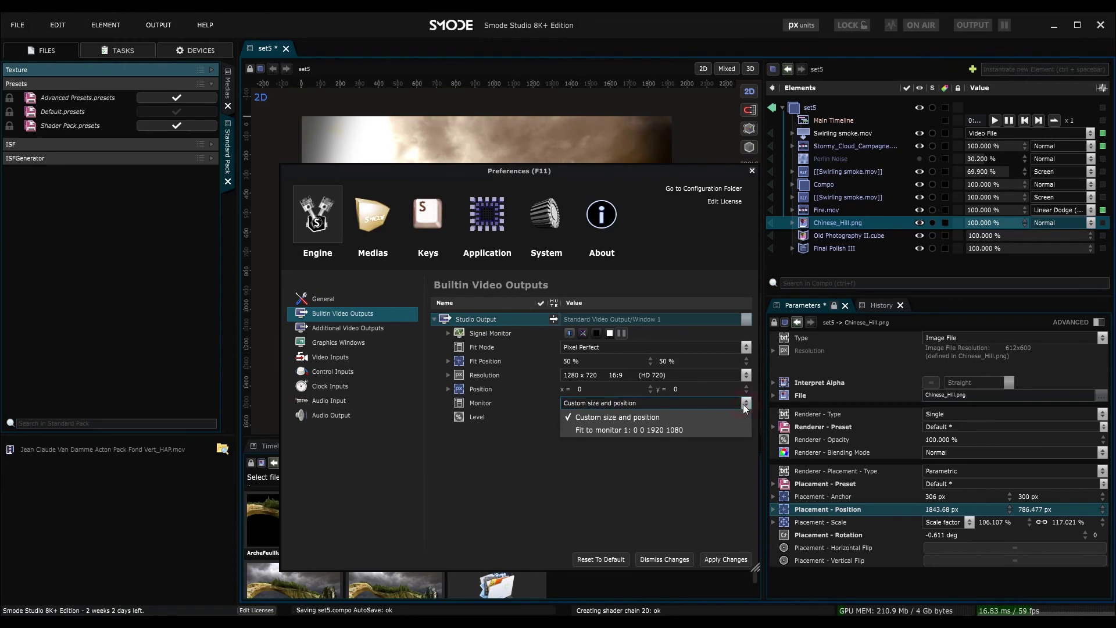
pyautogui.click(686, 429)
pyautogui.click(727, 559)
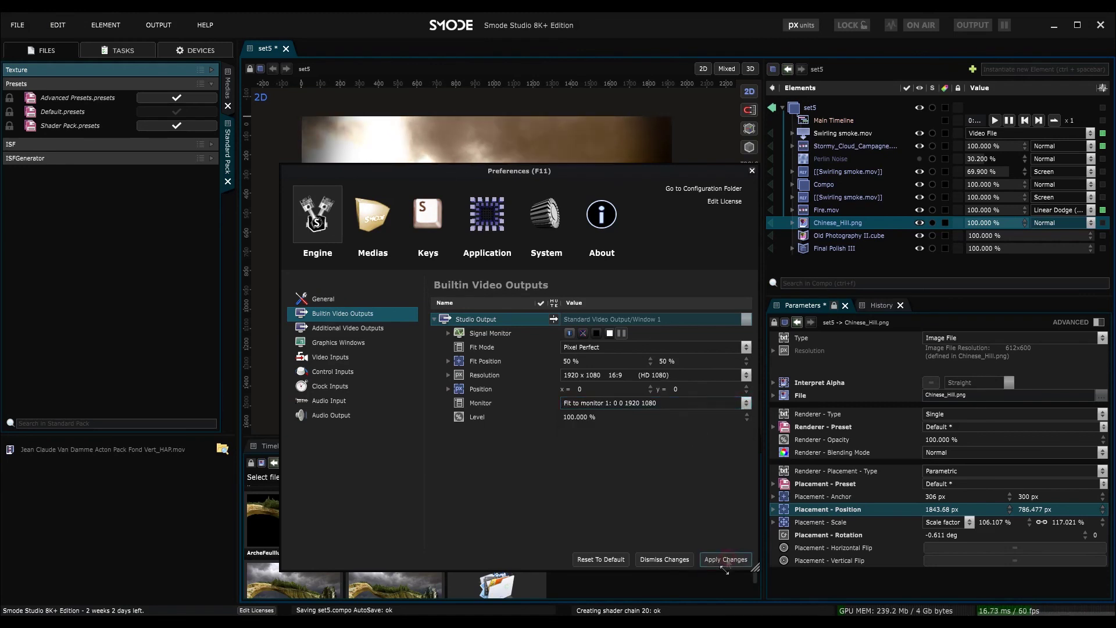
pyautogui.click(752, 171)
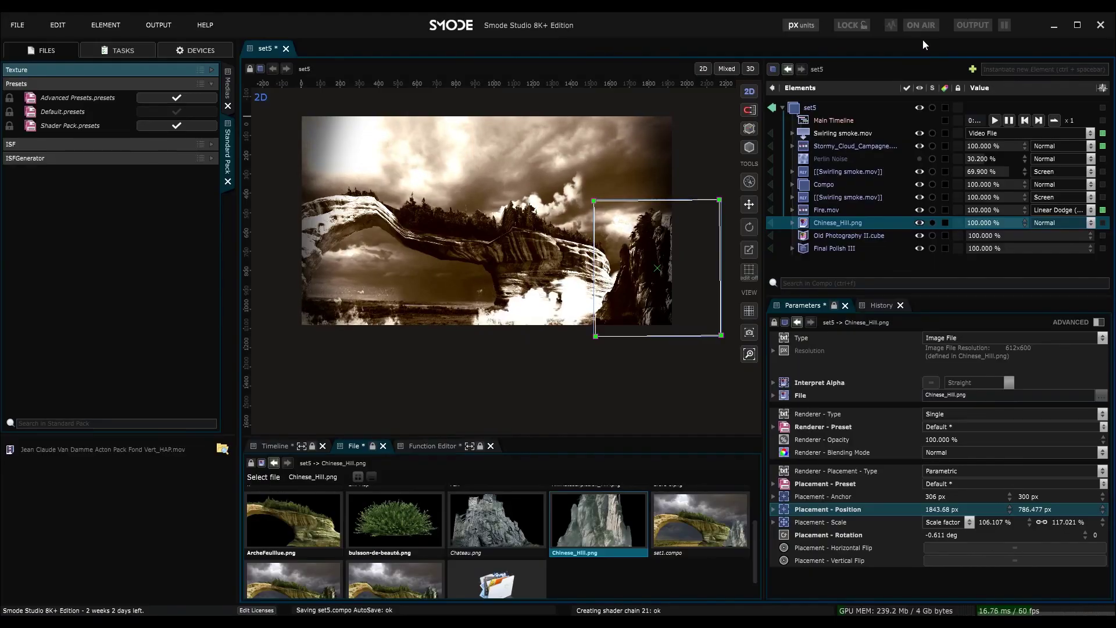
pyautogui.click(920, 25)
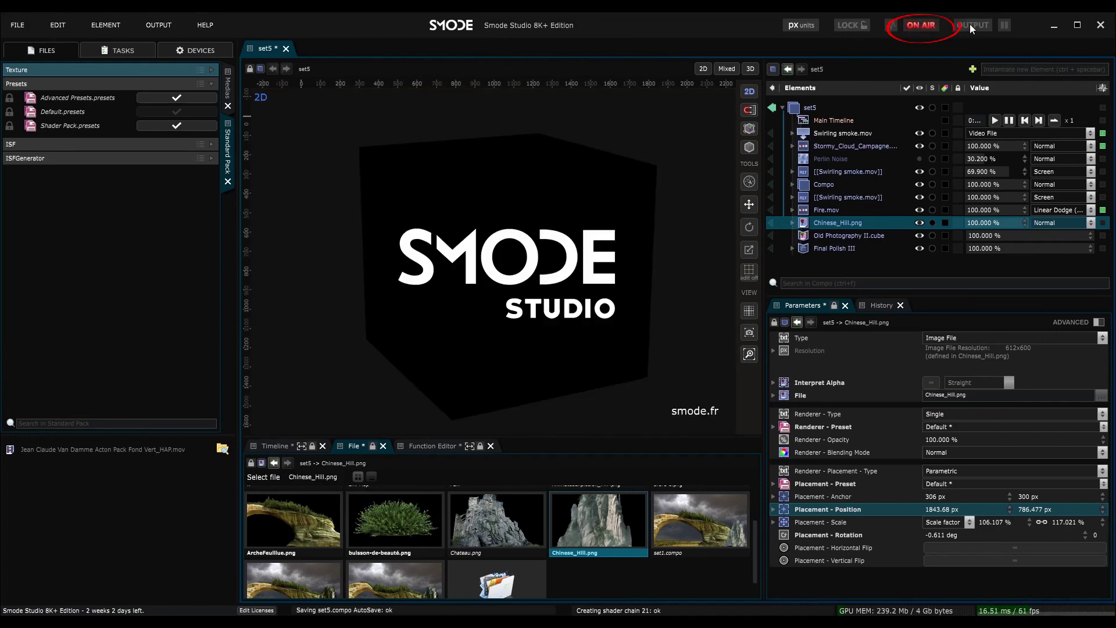
pyautogui.click(921, 25)
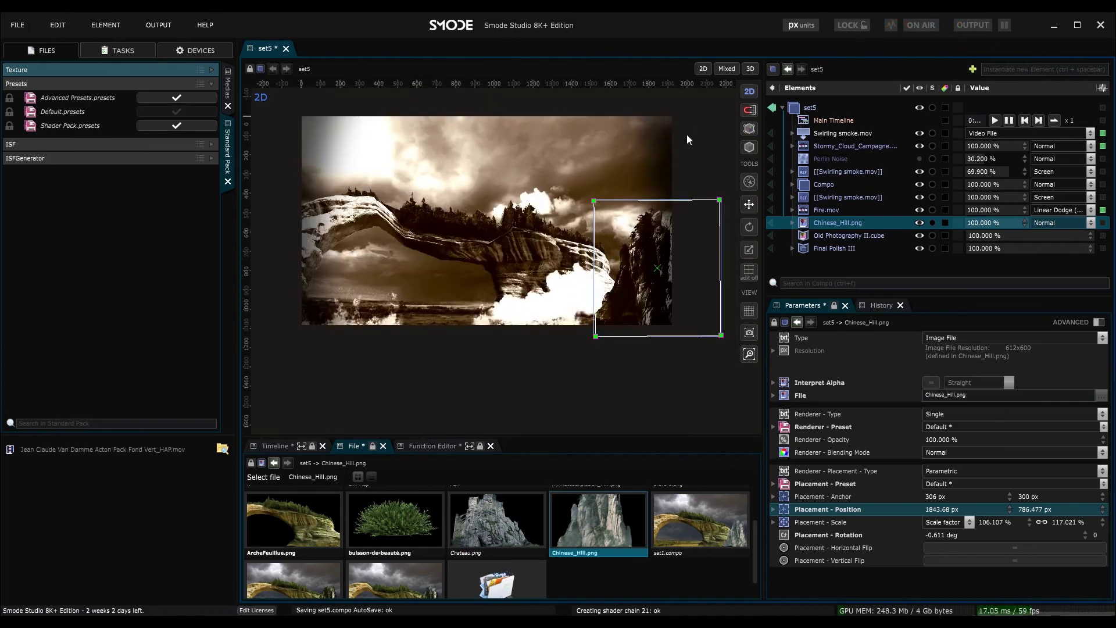
# Choose File > Save as to bring up the Save set5.compo as dialog
pyautogui.click(22, 25)
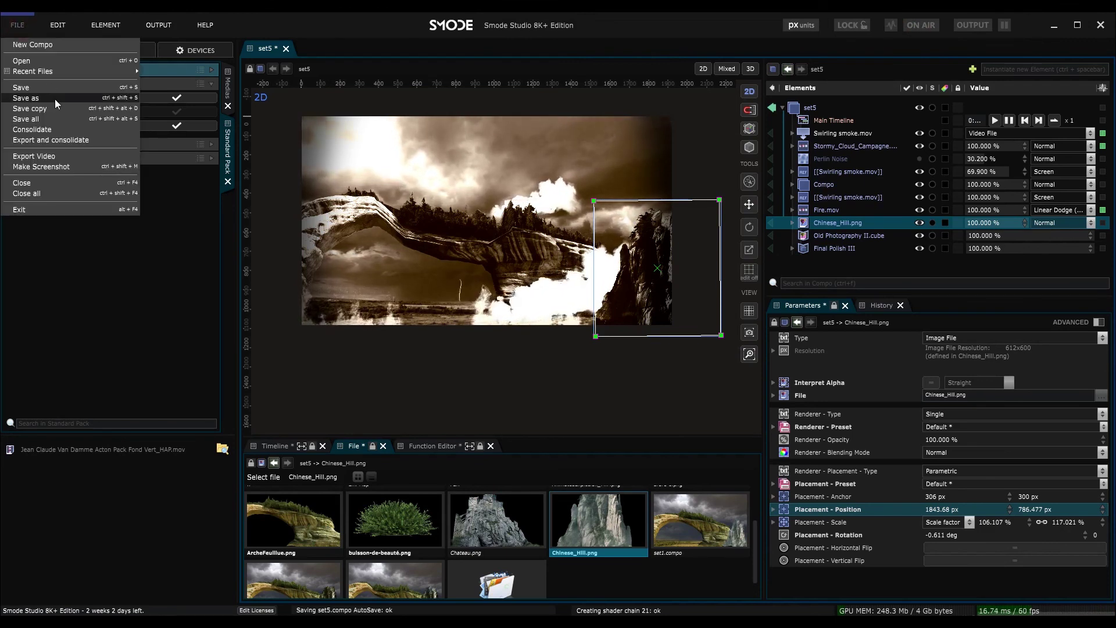
pyautogui.click(56, 98)
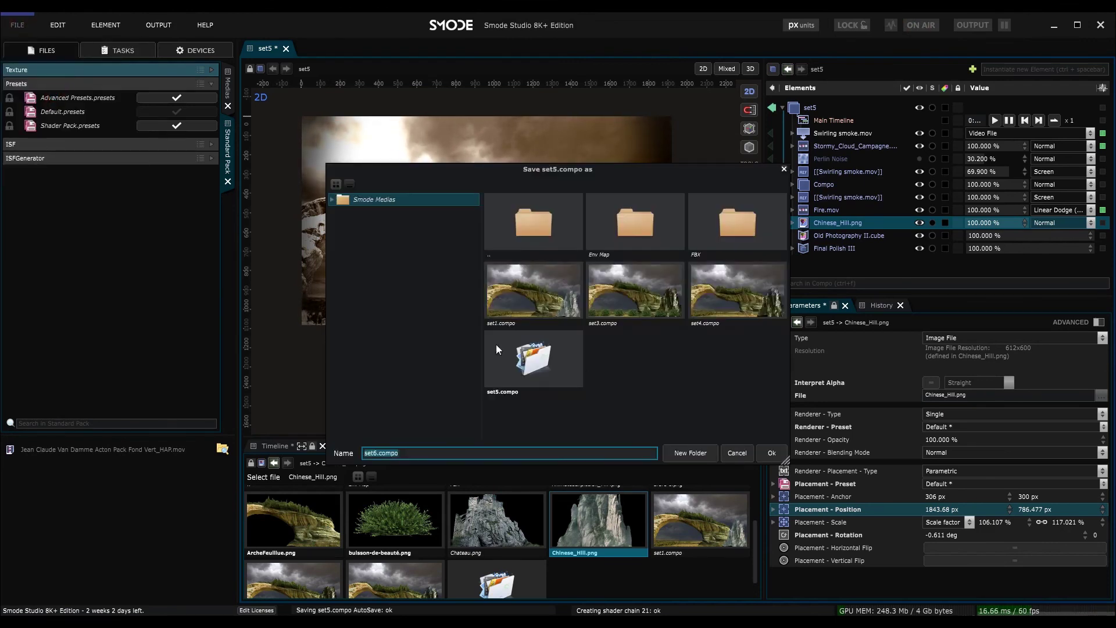